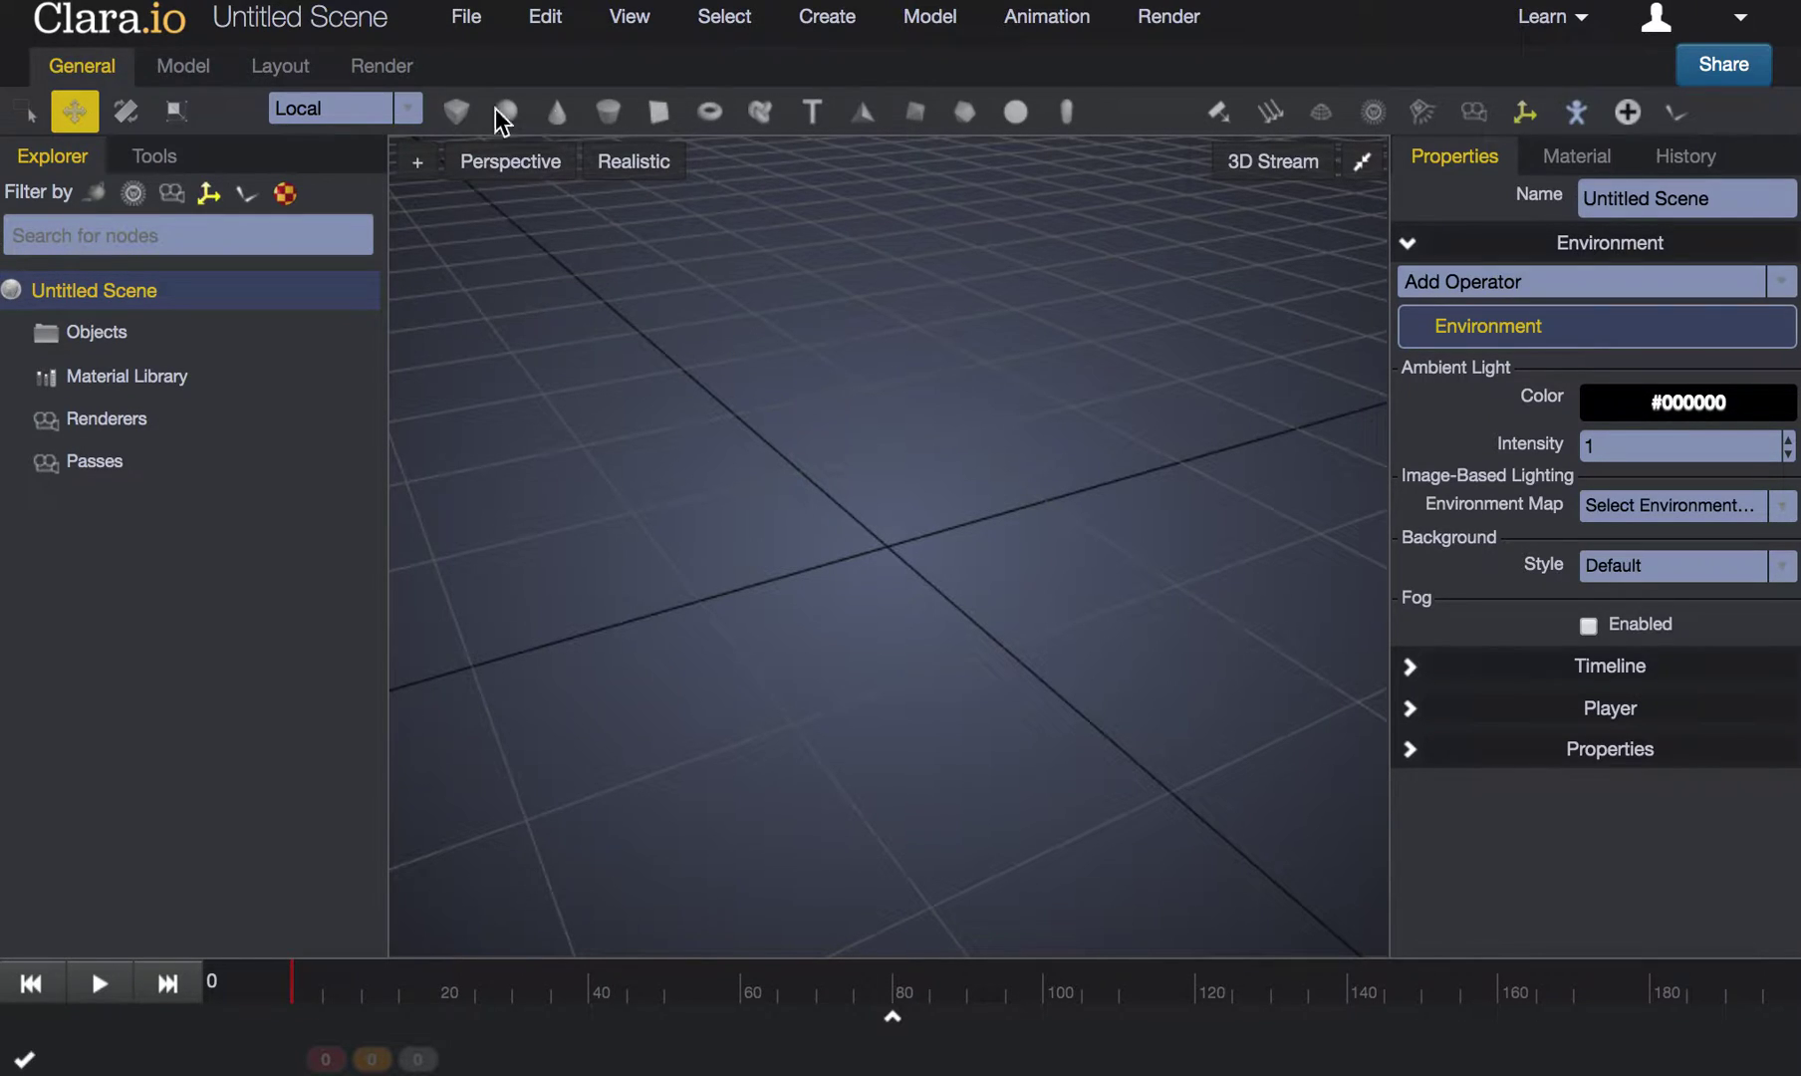
# Step: Add a 4 × 4 plane with one width and one height segment to the scene
pyautogui.click(659, 116)
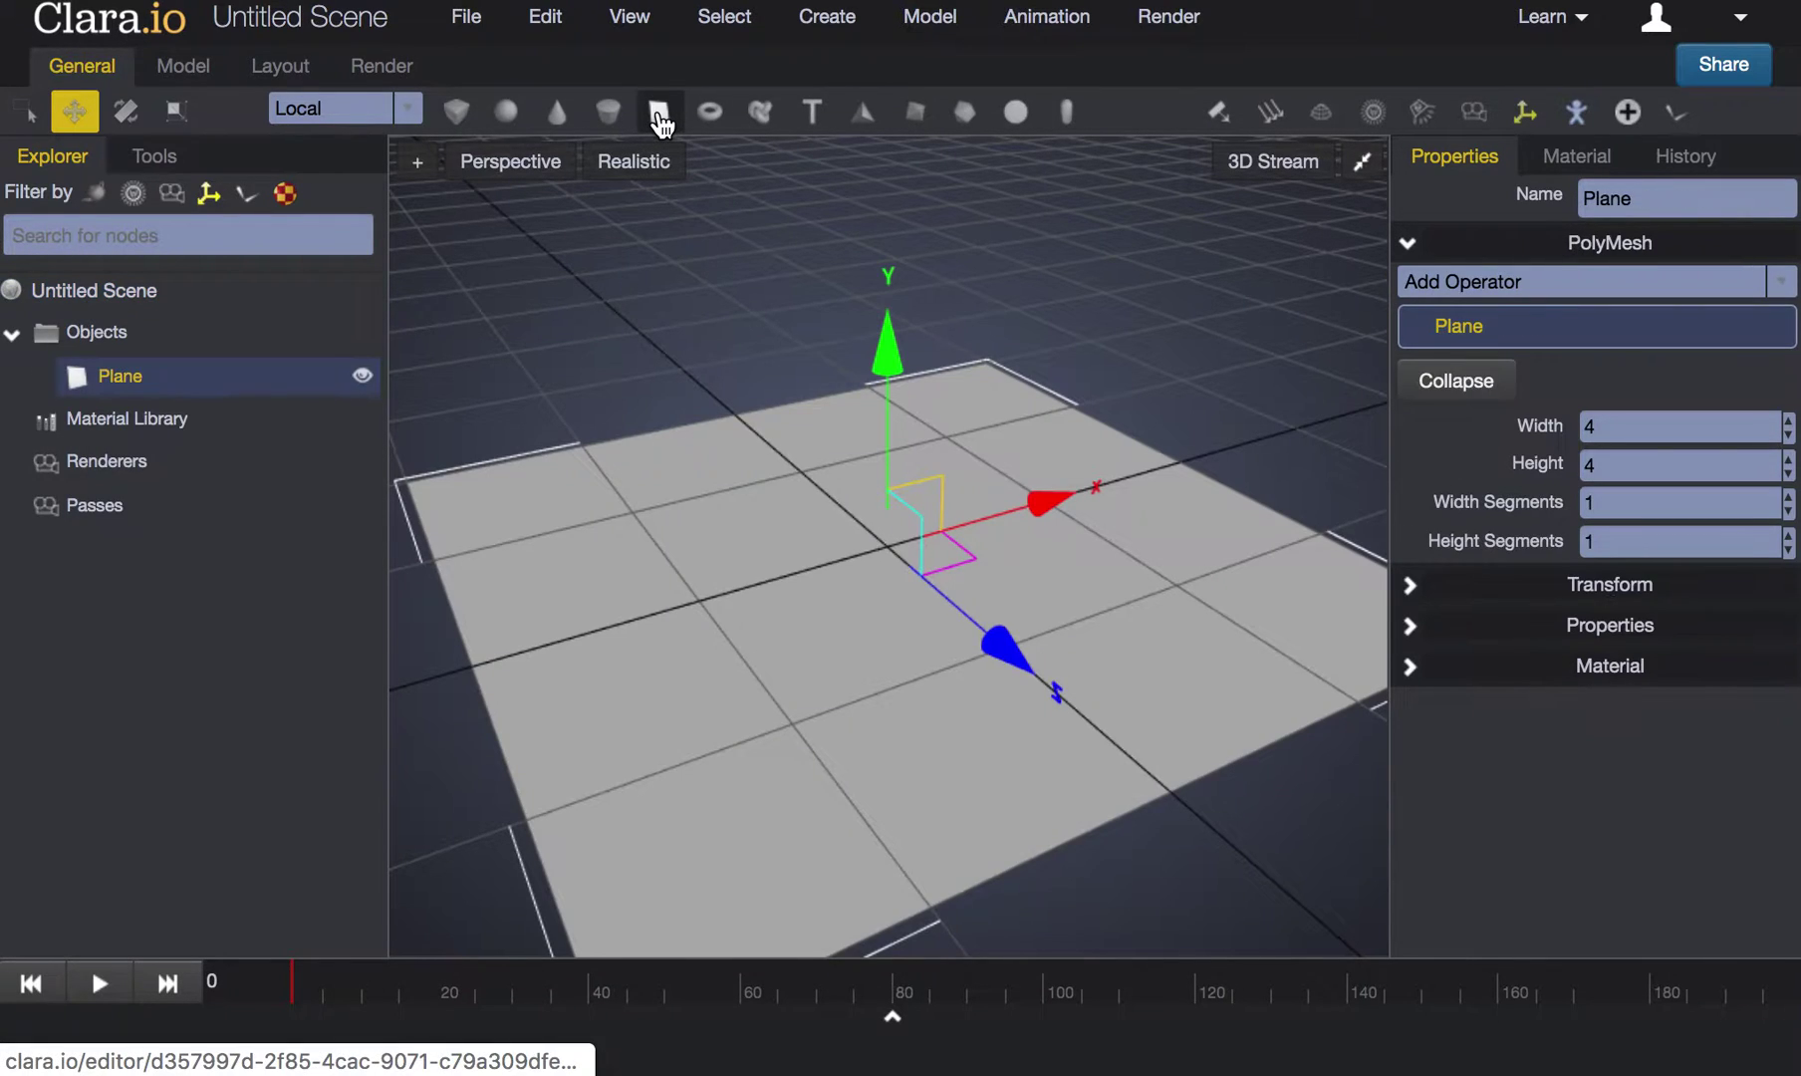
# Step: Orbit around the plane from above and below, then raise it slightly above the grid
pyautogui.scroll(-5, 949, 588)
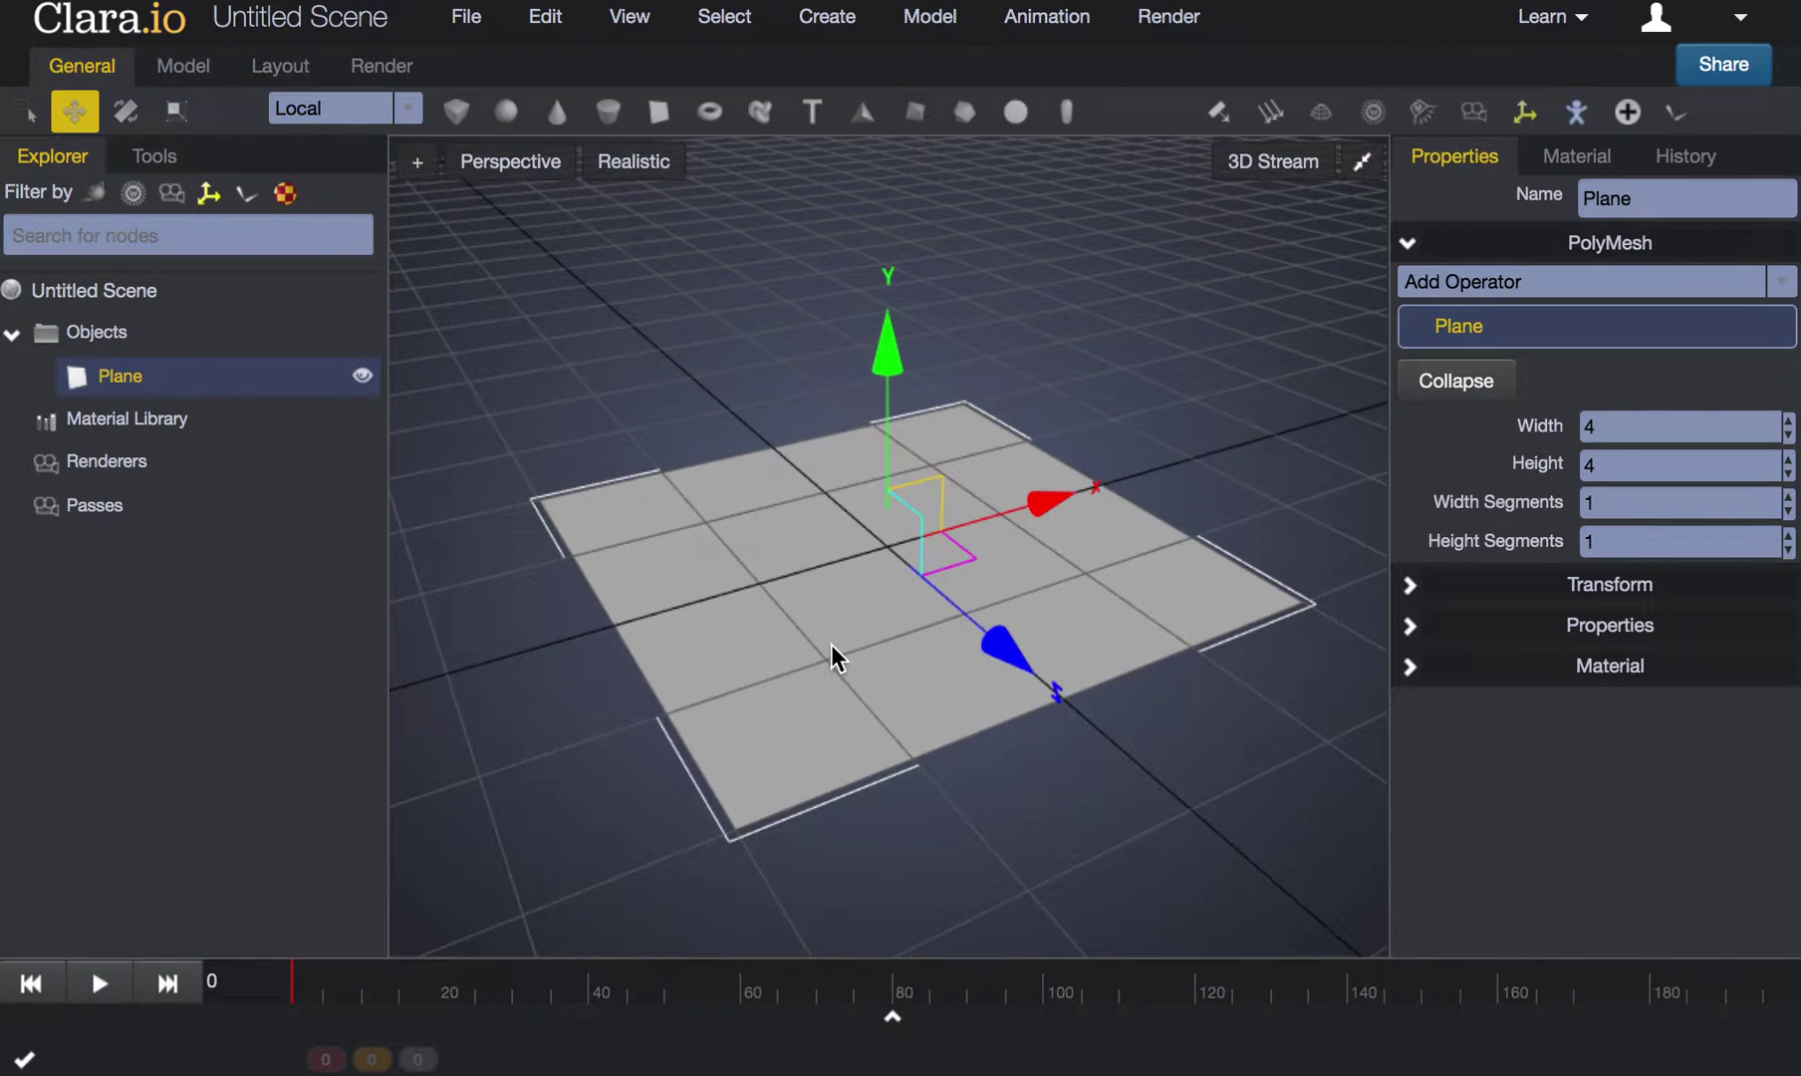
pyautogui.keyDown('alt'); pyautogui.moveTo(830, 650); pyautogui.dragTo(822, 618); pyautogui.keyUp('alt')
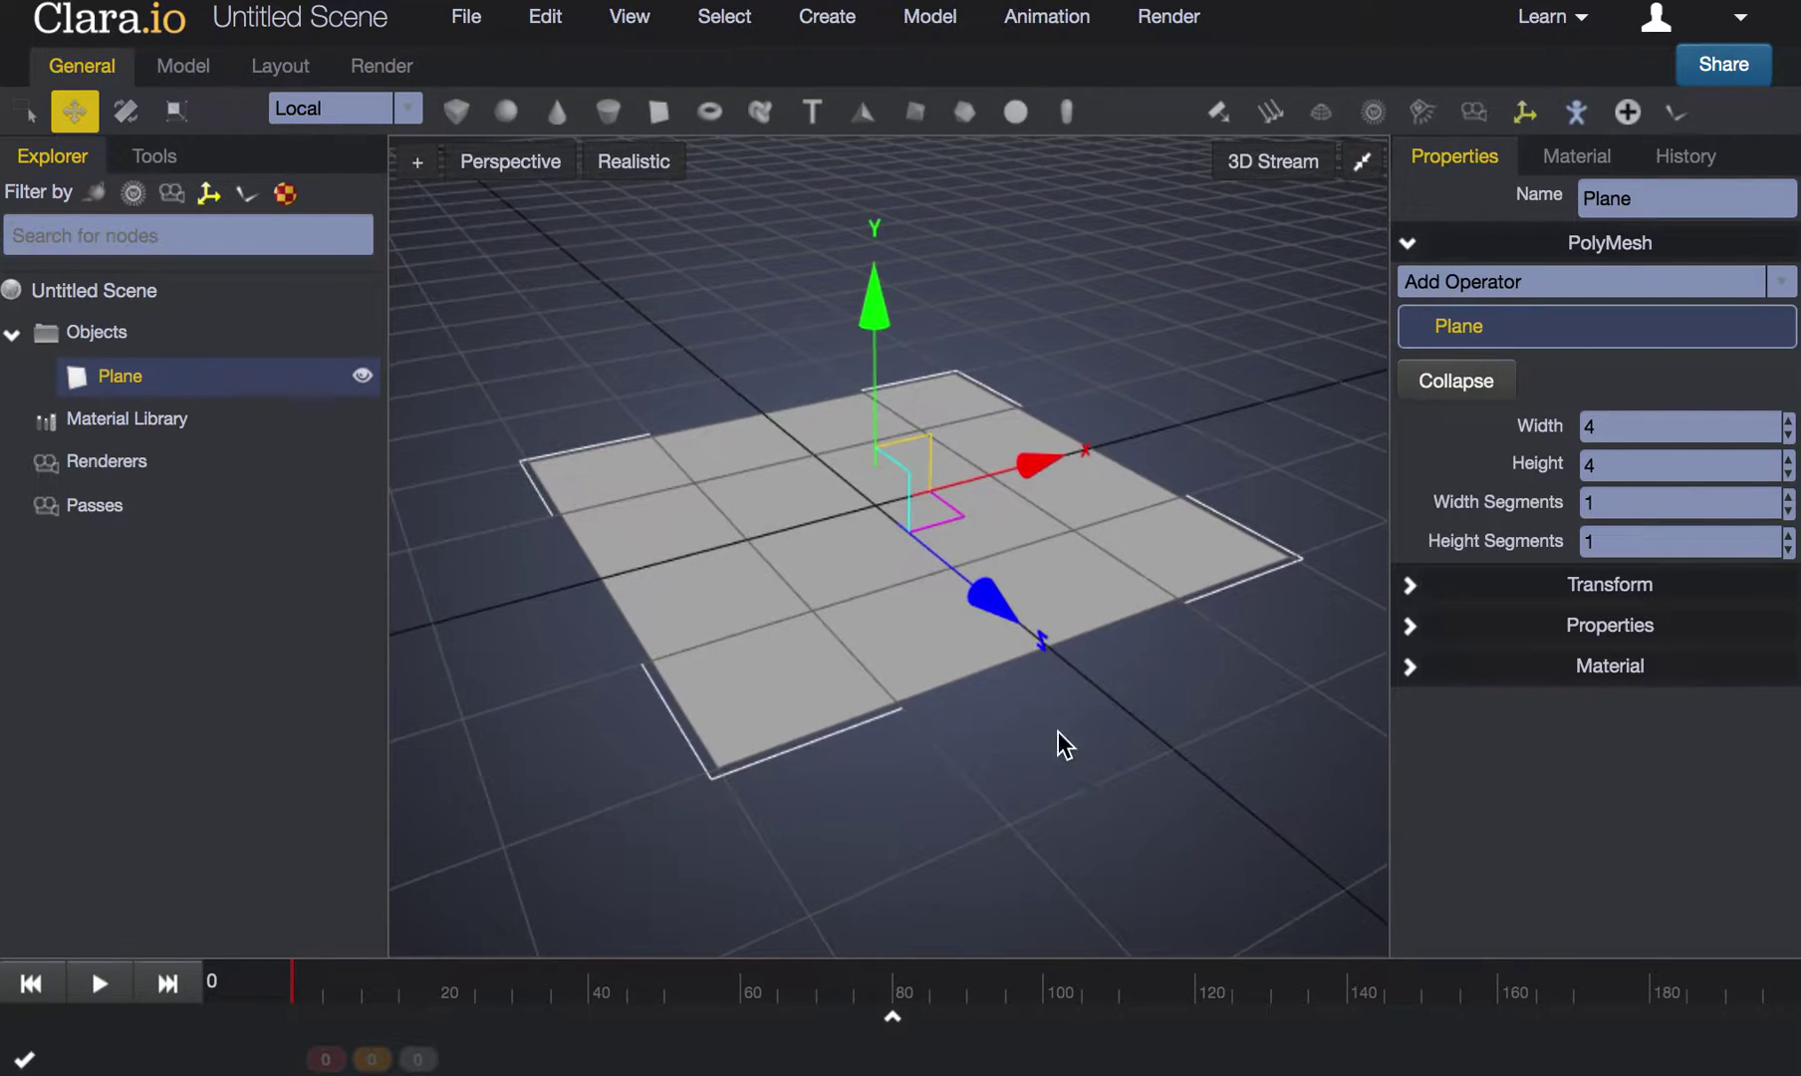
pyautogui.keyDown('alt'); pyautogui.moveTo(1070, 753); pyautogui.dragTo(1055, 819); pyautogui.keyUp('alt')
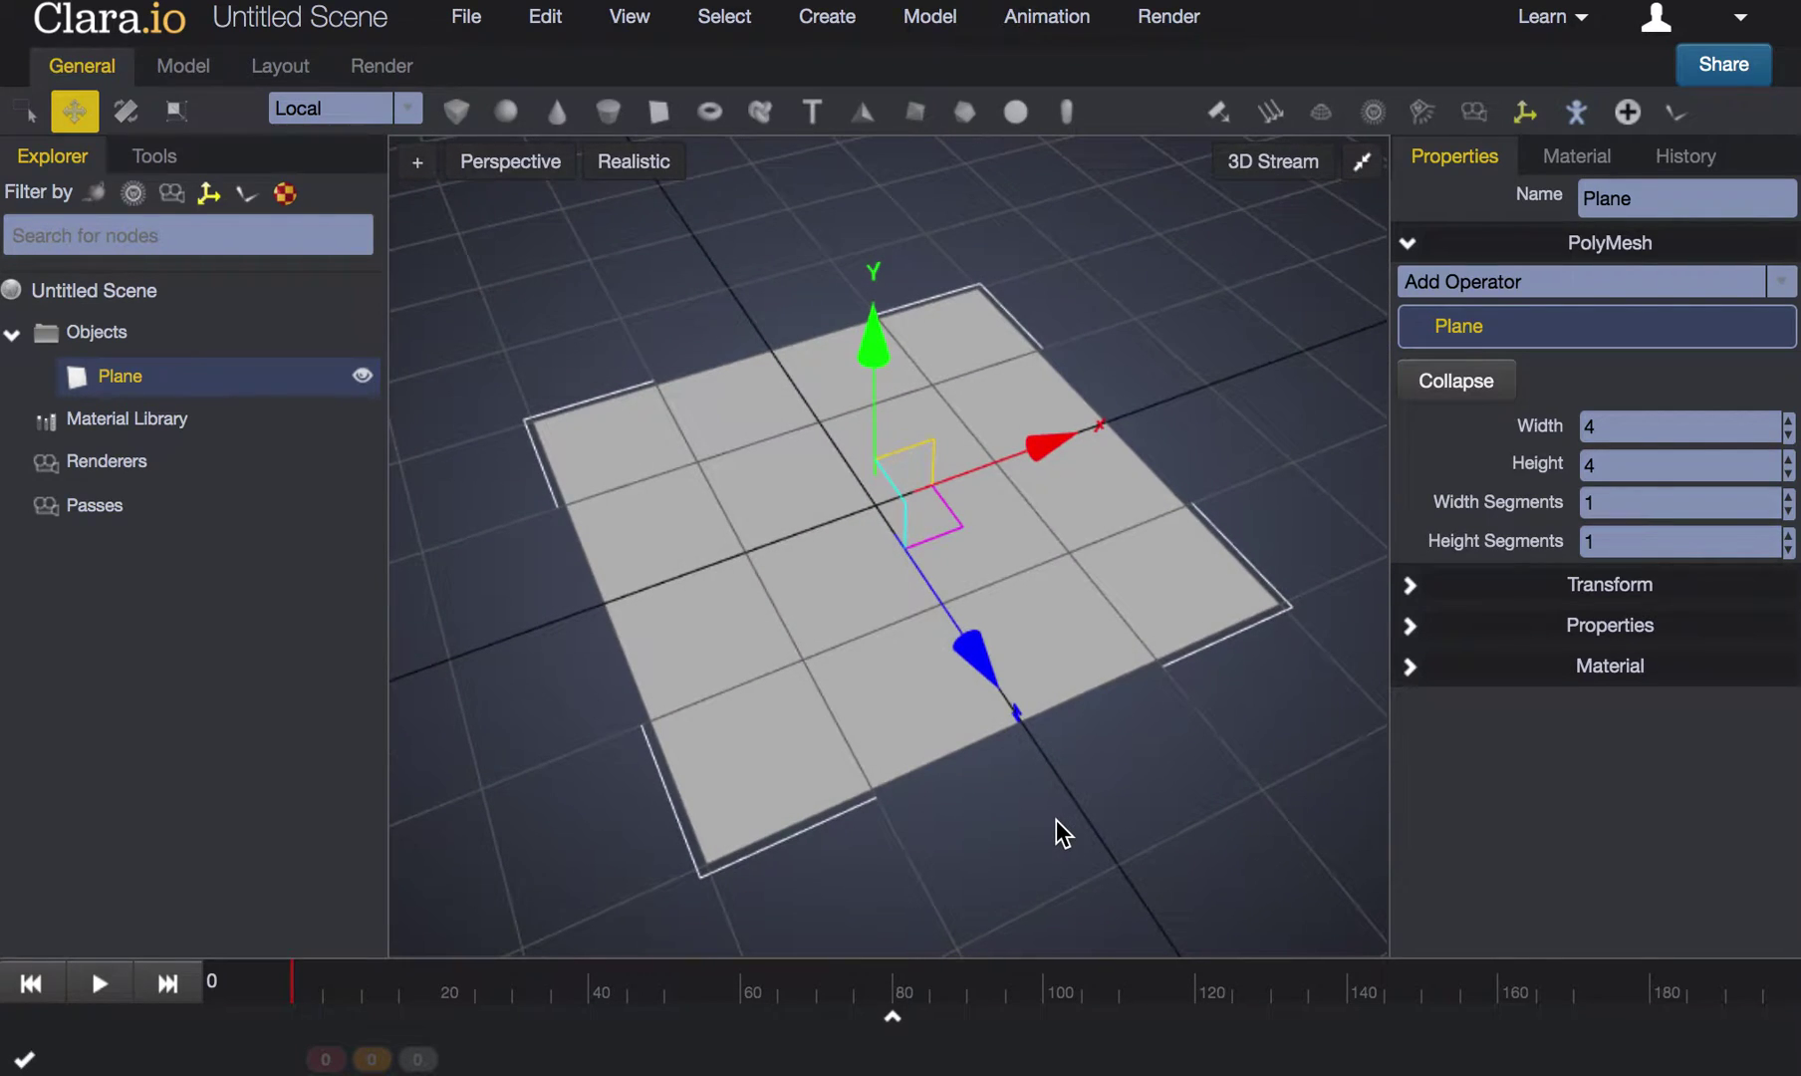
pyautogui.keyDown('alt'); pyautogui.moveTo(1056, 819); pyautogui.dragTo(928, 743); pyautogui.keyUp('alt')
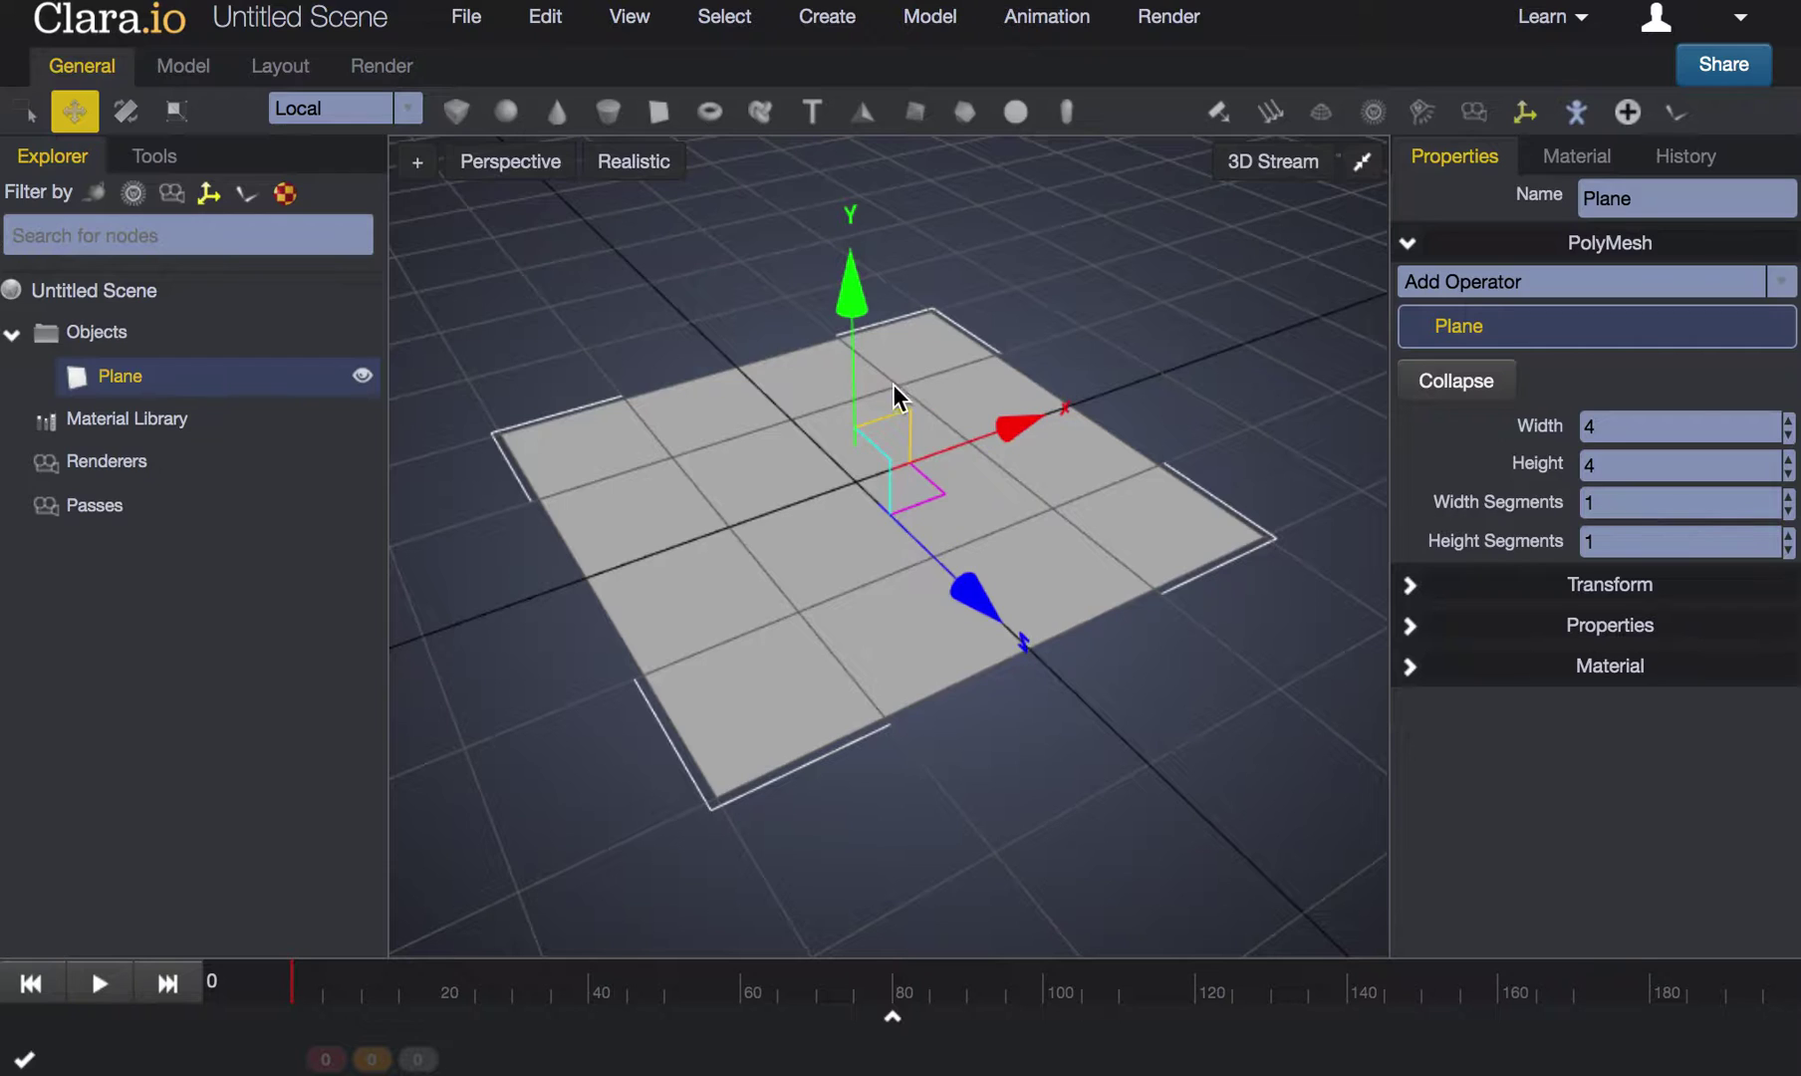
pyautogui.moveTo(851, 315); pyautogui.dragTo(855, 296)
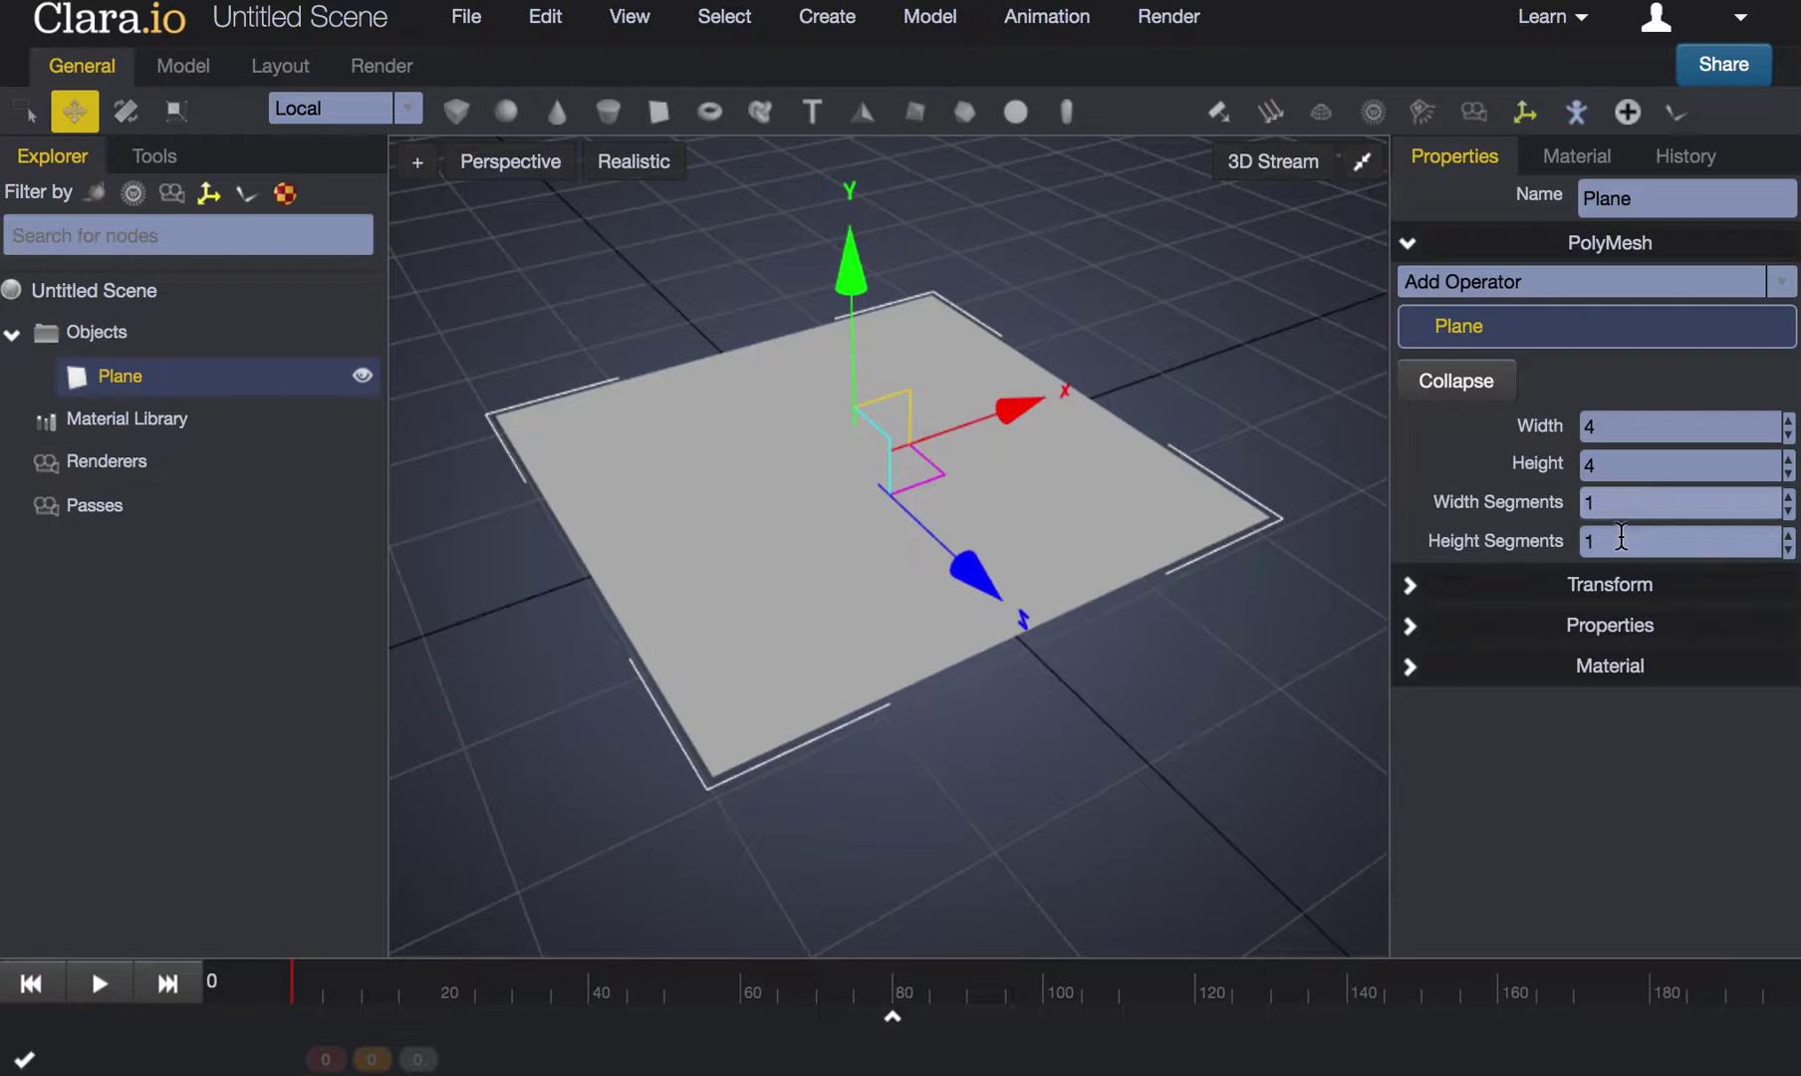
pyautogui.click(1629, 539)
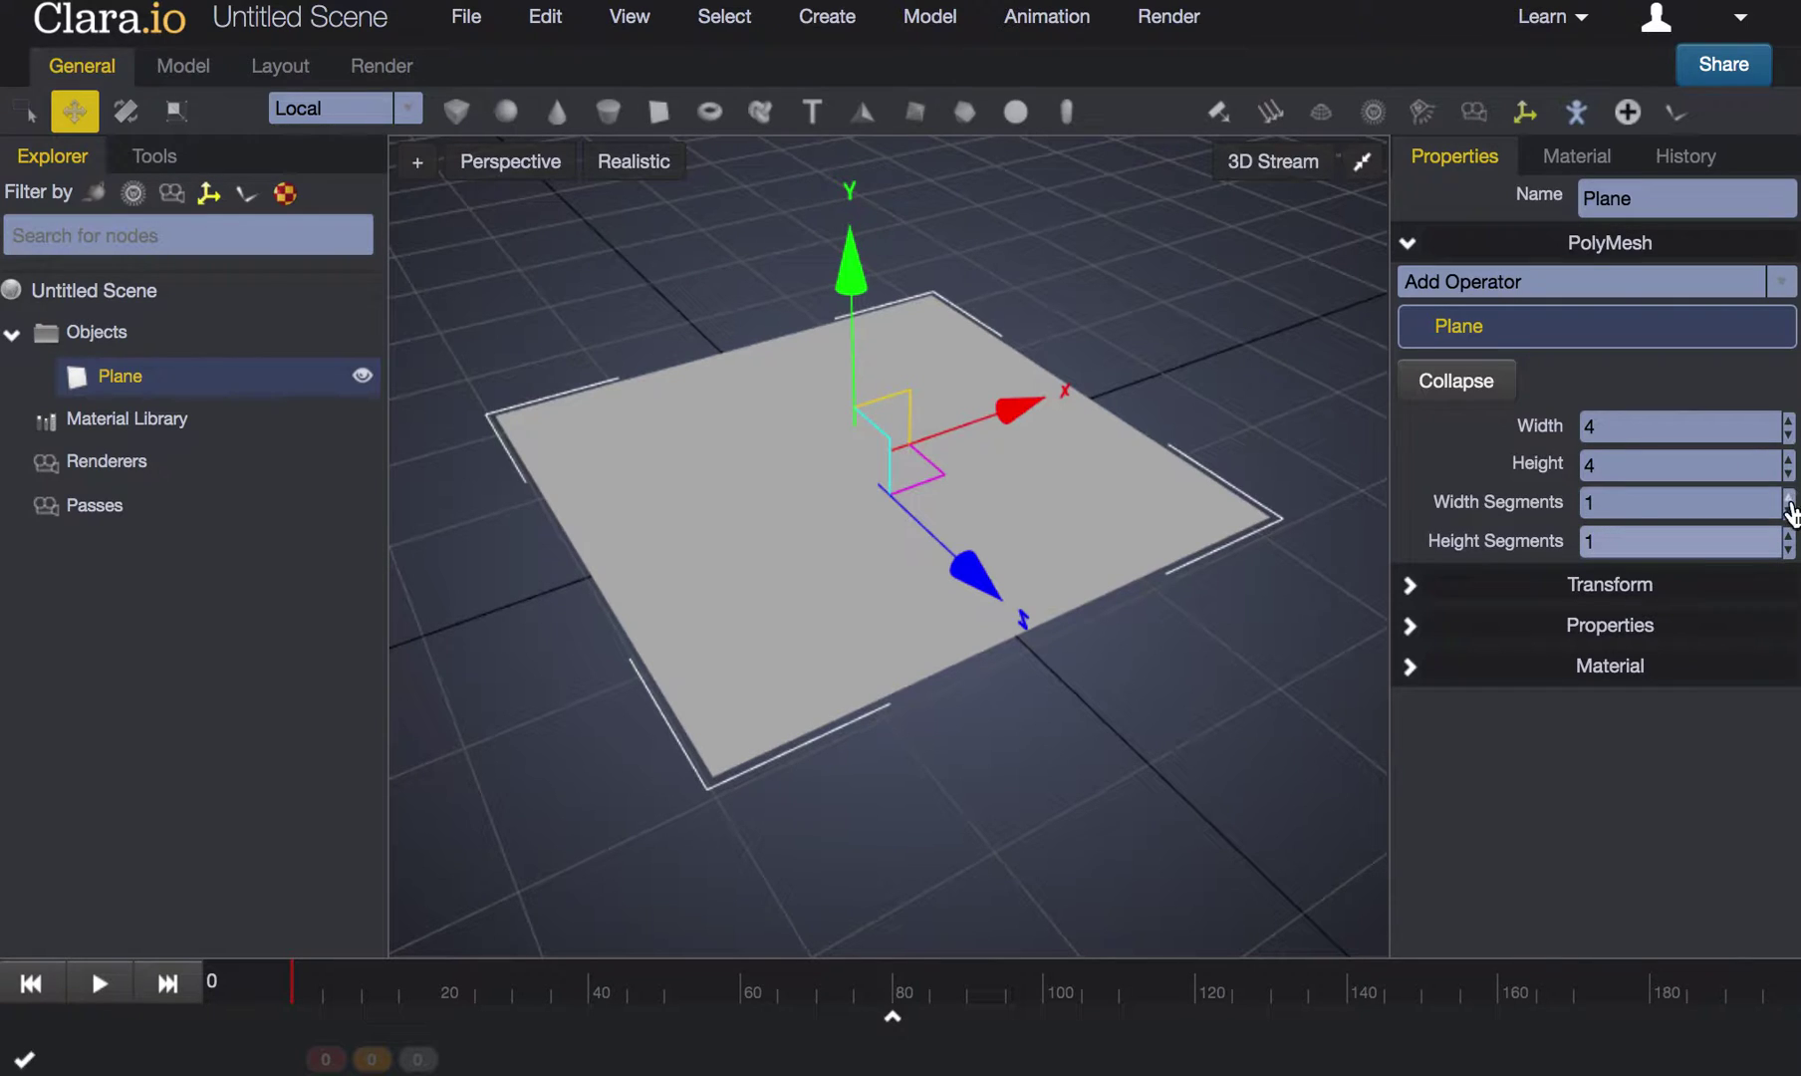
# Step: Set the plane's Width and Height Segments to 5 each
pyautogui.click(1789, 496)
pyautogui.click(1788, 496)
pyautogui.click(1789, 498)
pyautogui.click(1788, 497)
pyautogui.click(1788, 536)
pyautogui.click(1789, 536)
pyautogui.click(1789, 536)
pyautogui.click(1788, 535)
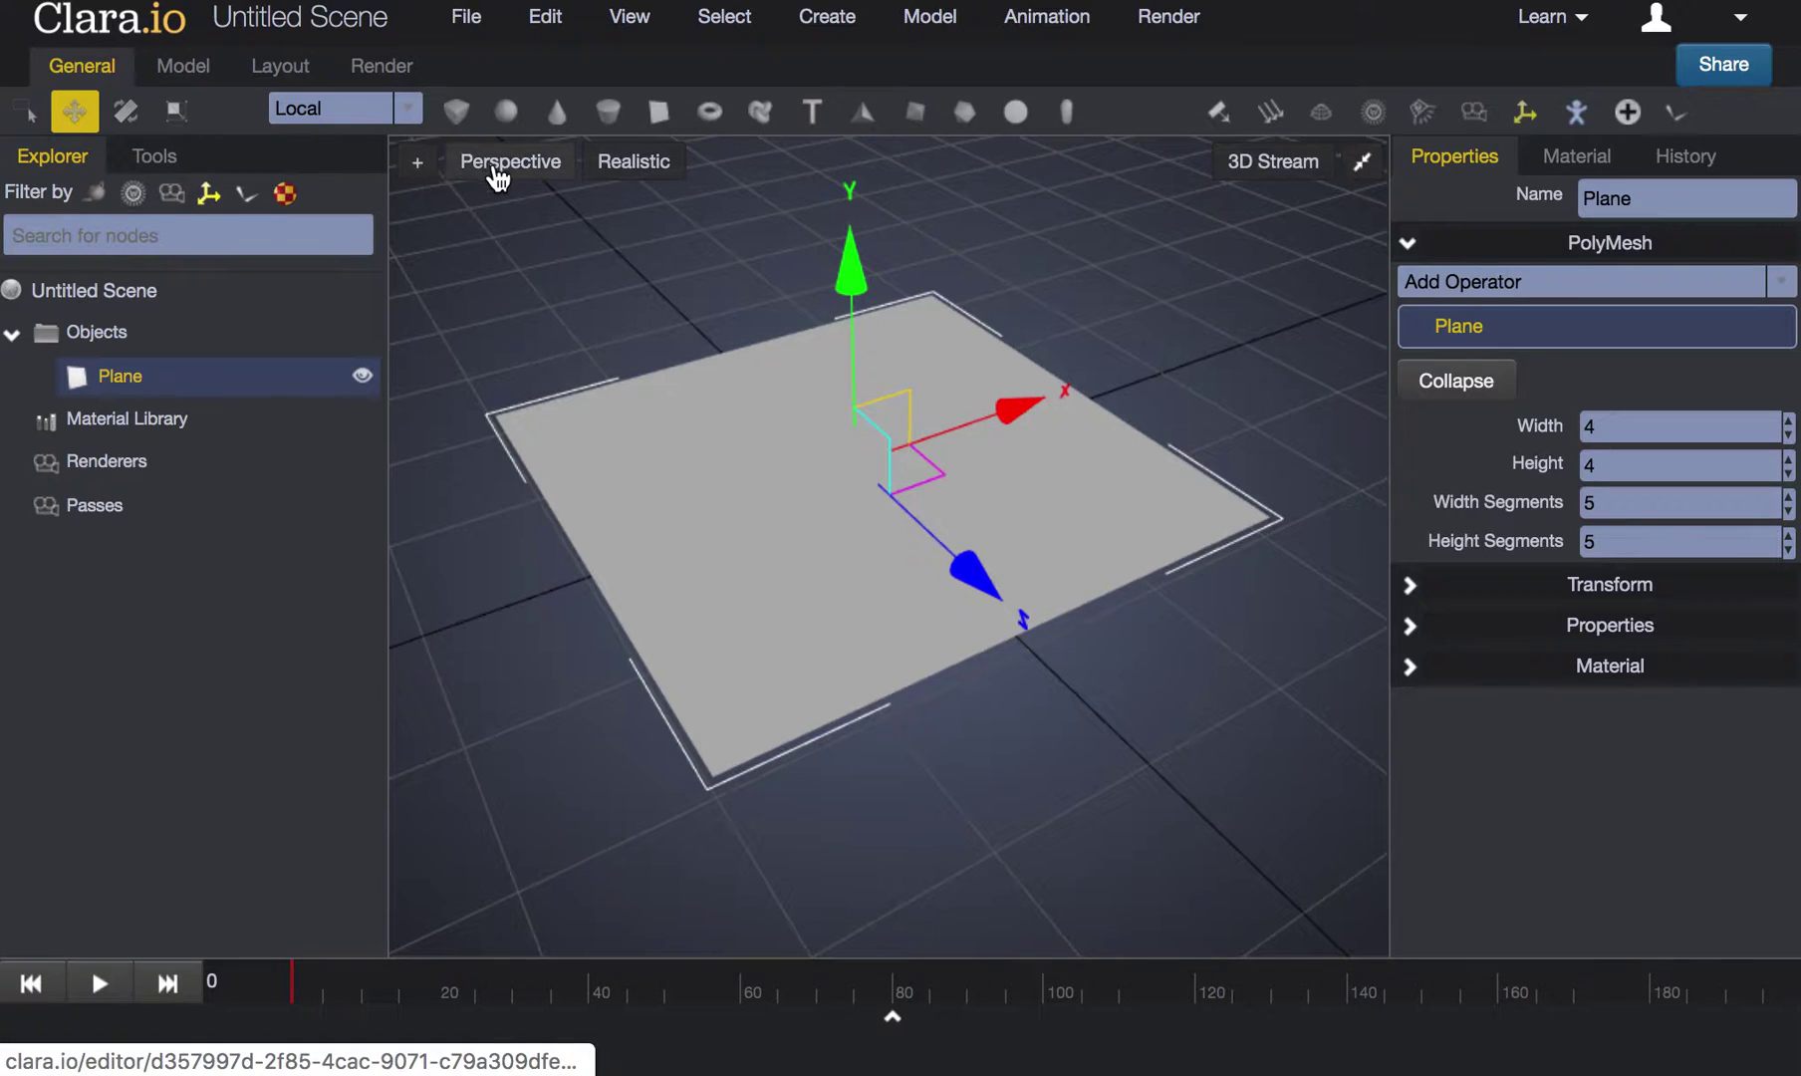
# Step: Turn on Show Edges in the viewport's Realistic shading options
pyautogui.click(655, 179)
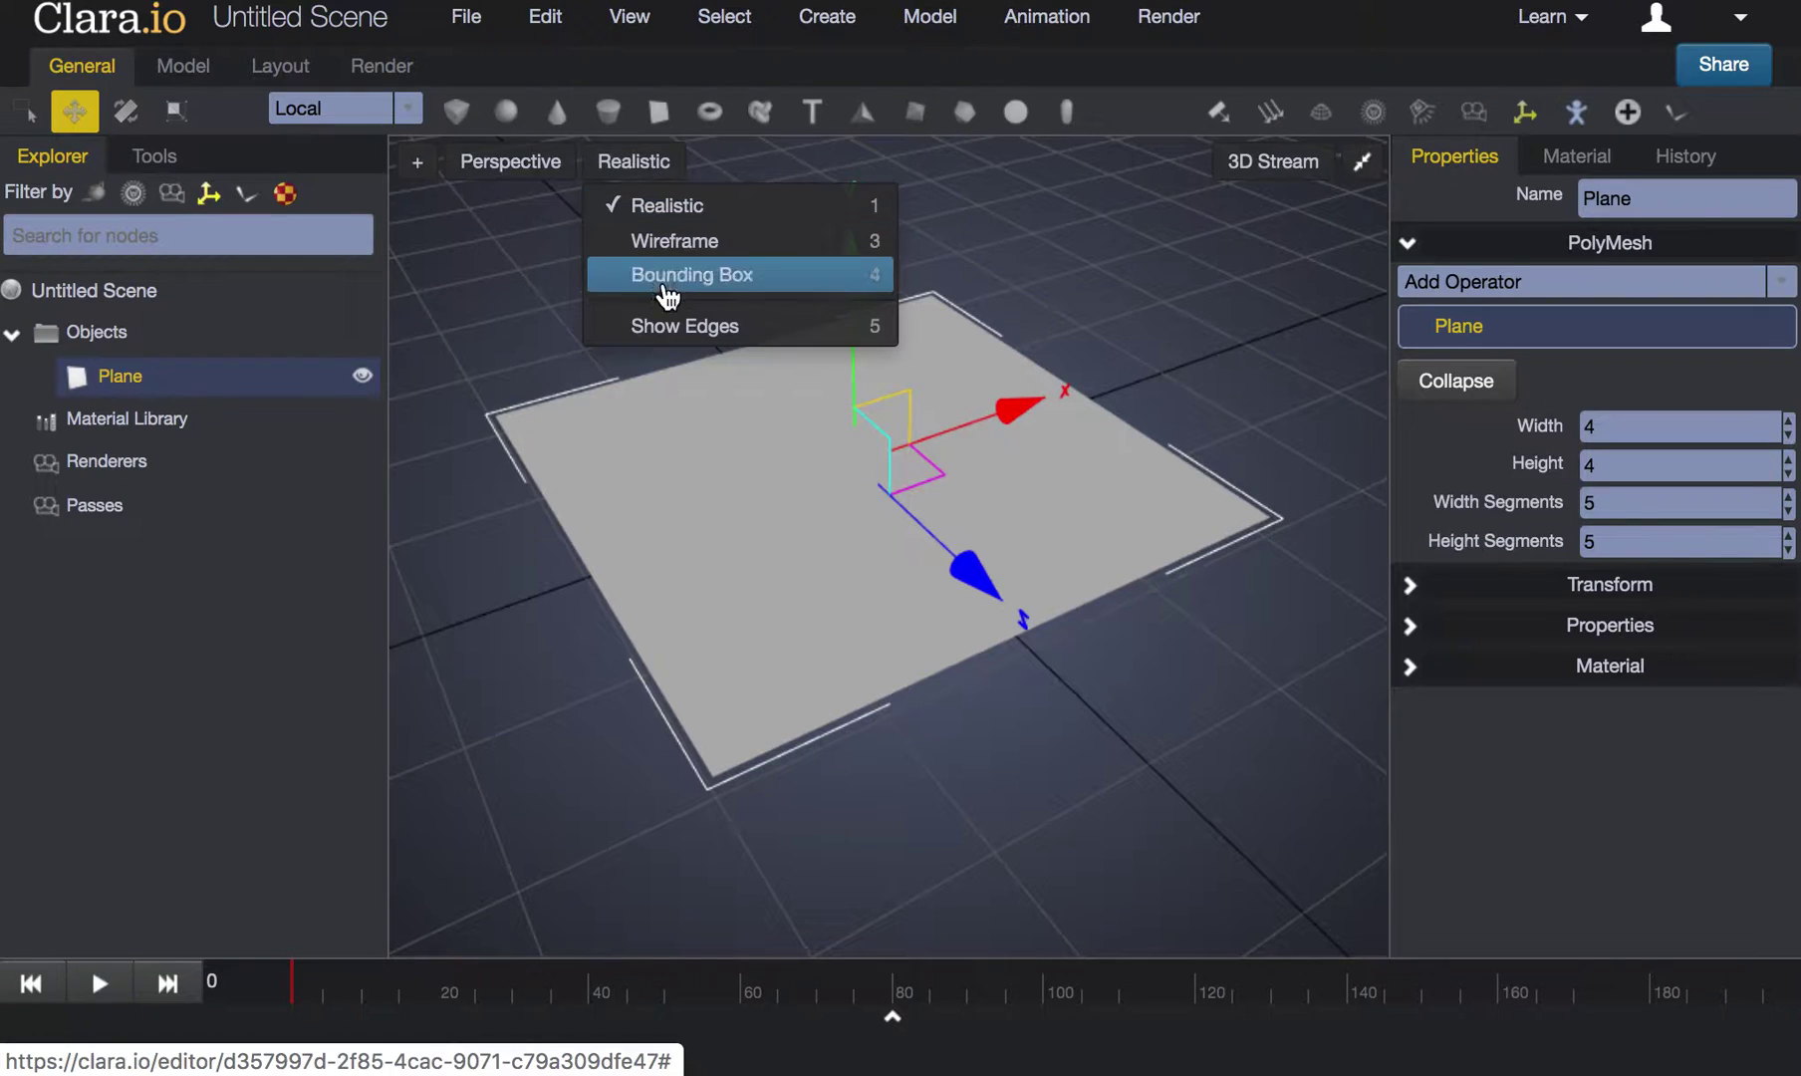
pyautogui.click(688, 342)
pyautogui.click(657, 185)
pyautogui.click(657, 180)
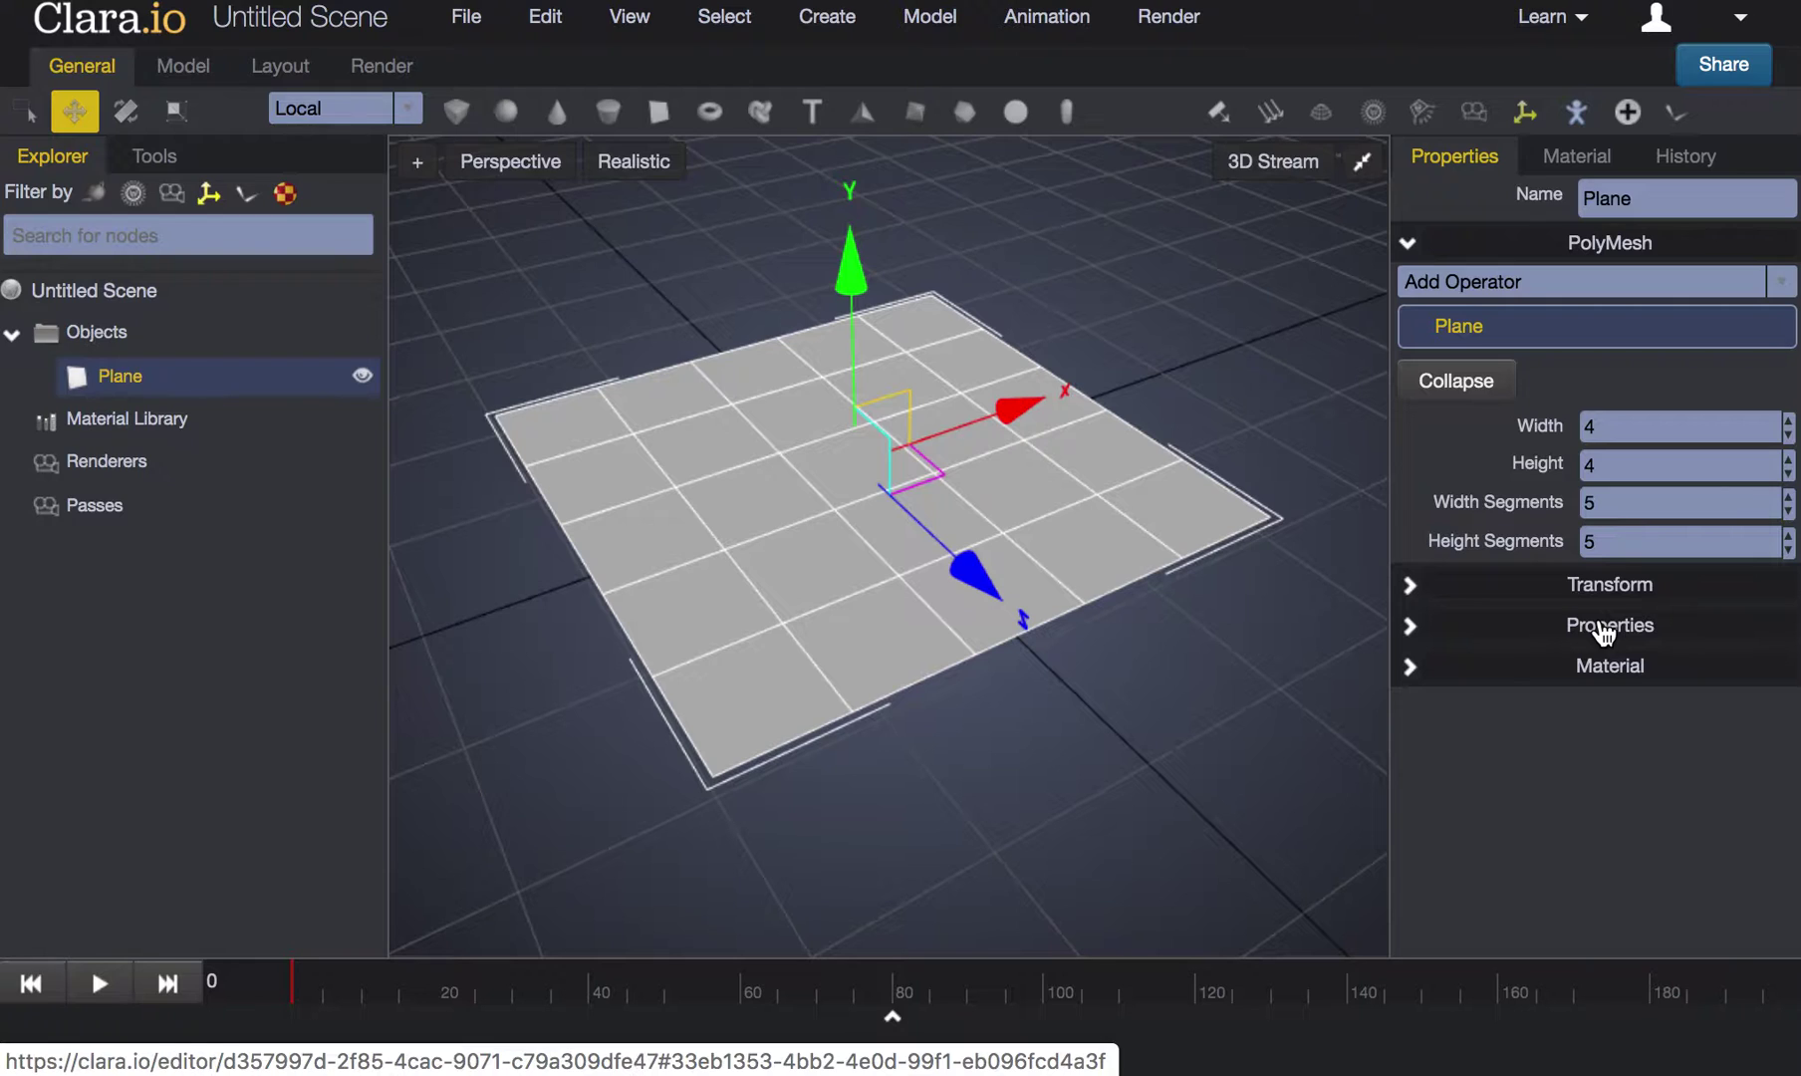
# Step: Increase the plane to 8 width segments and 7 height segments
pyautogui.click(1788, 497)
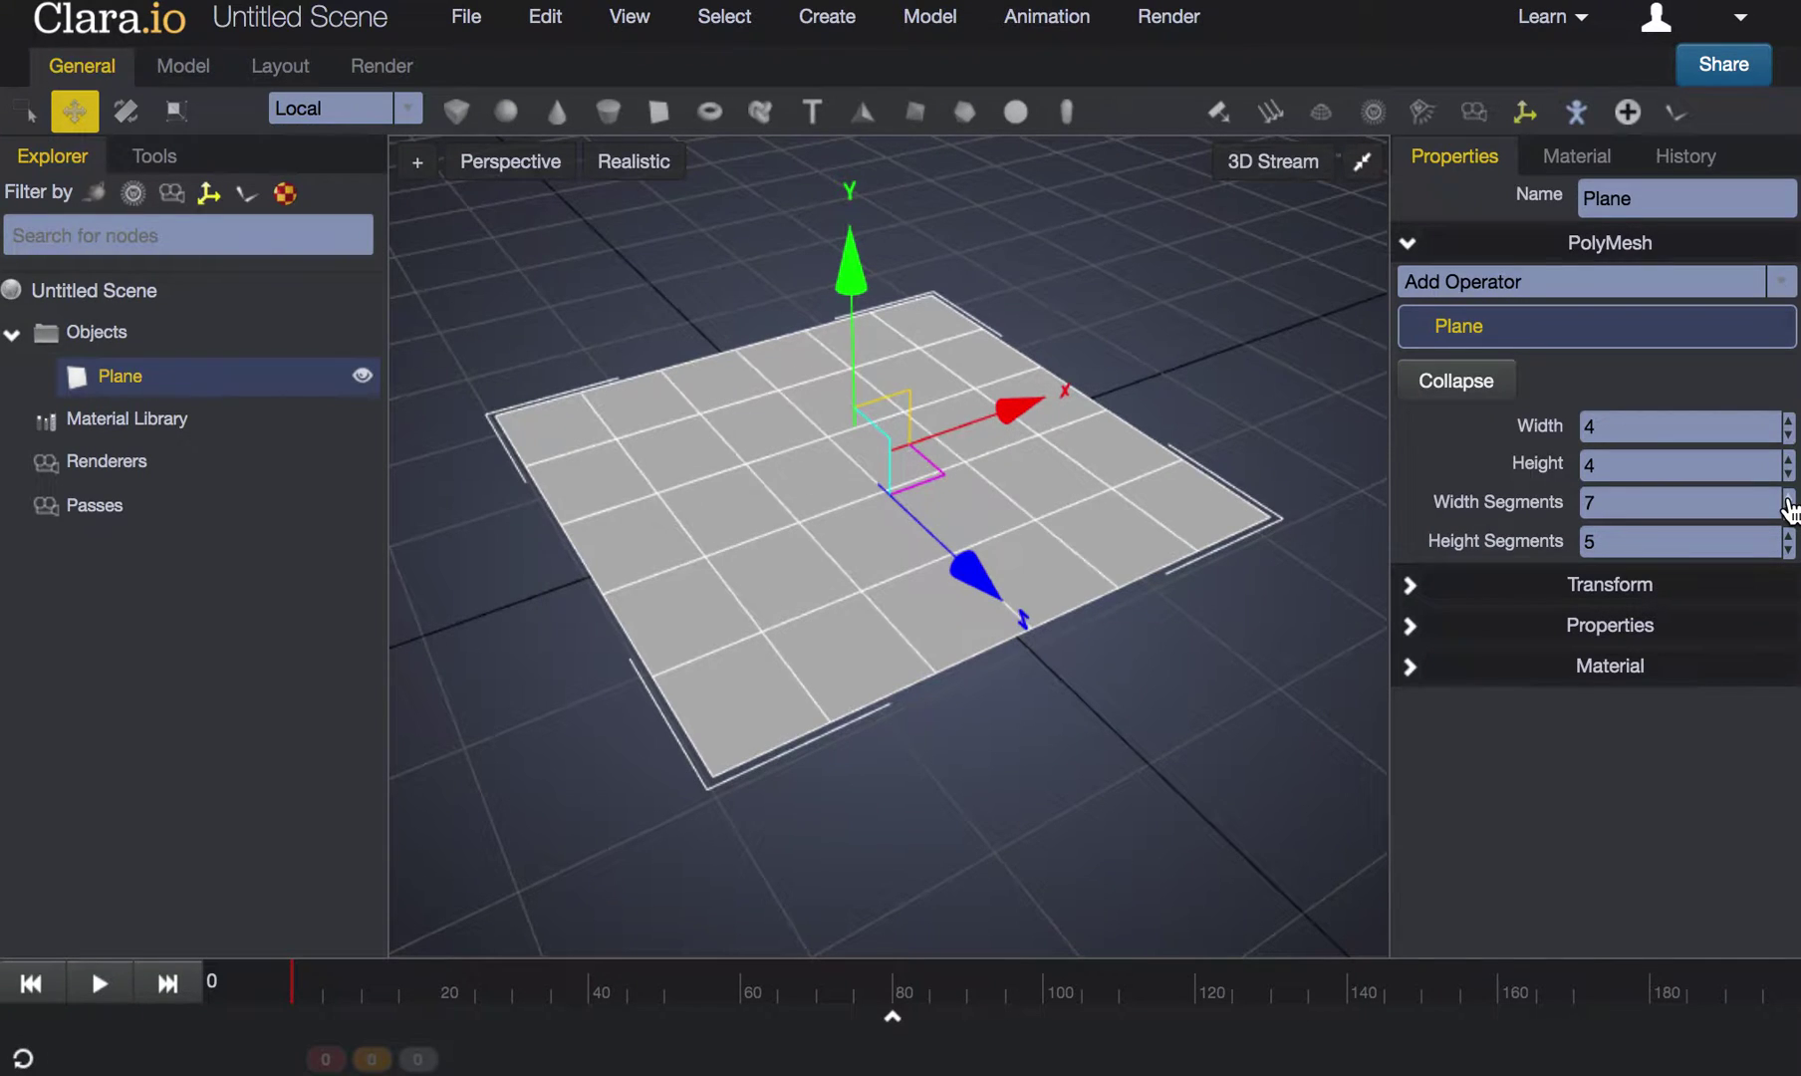
pyautogui.click(1787, 497)
pyautogui.click(1788, 497)
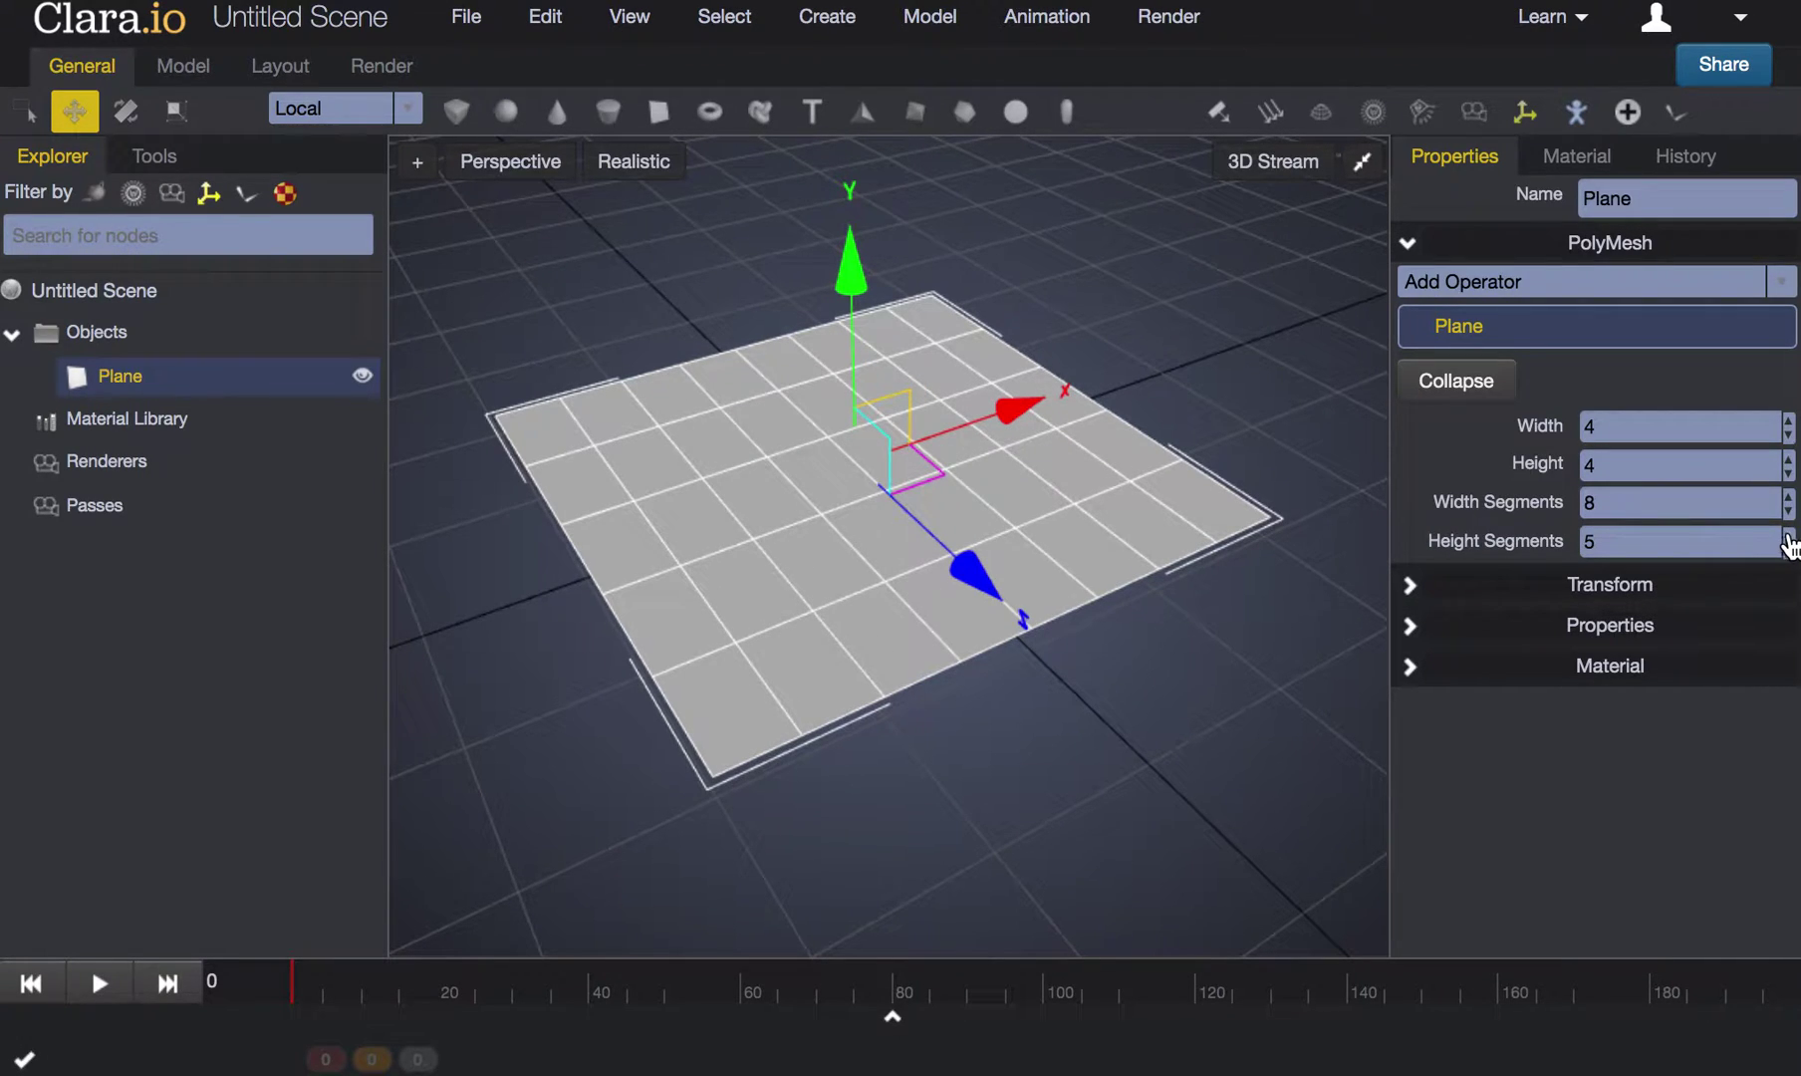
pyautogui.click(1788, 535)
pyautogui.click(1787, 534)
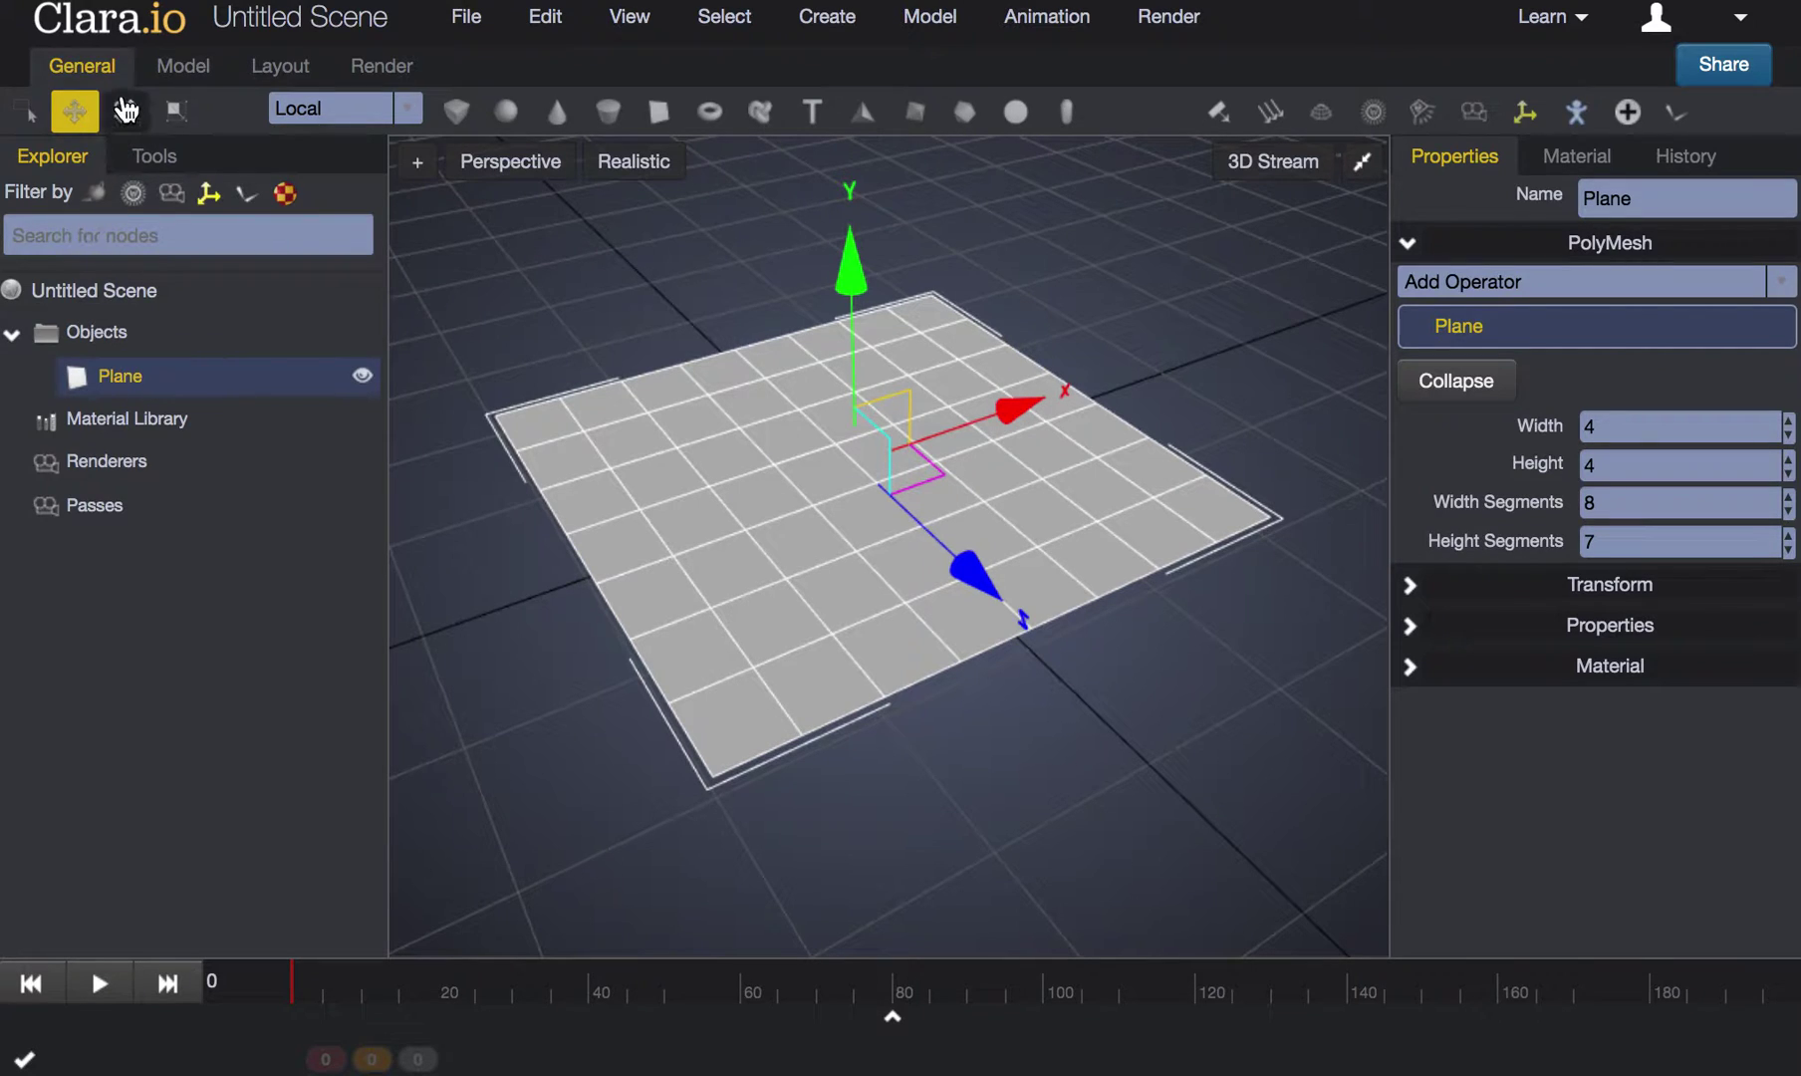
pyautogui.click(156, 159)
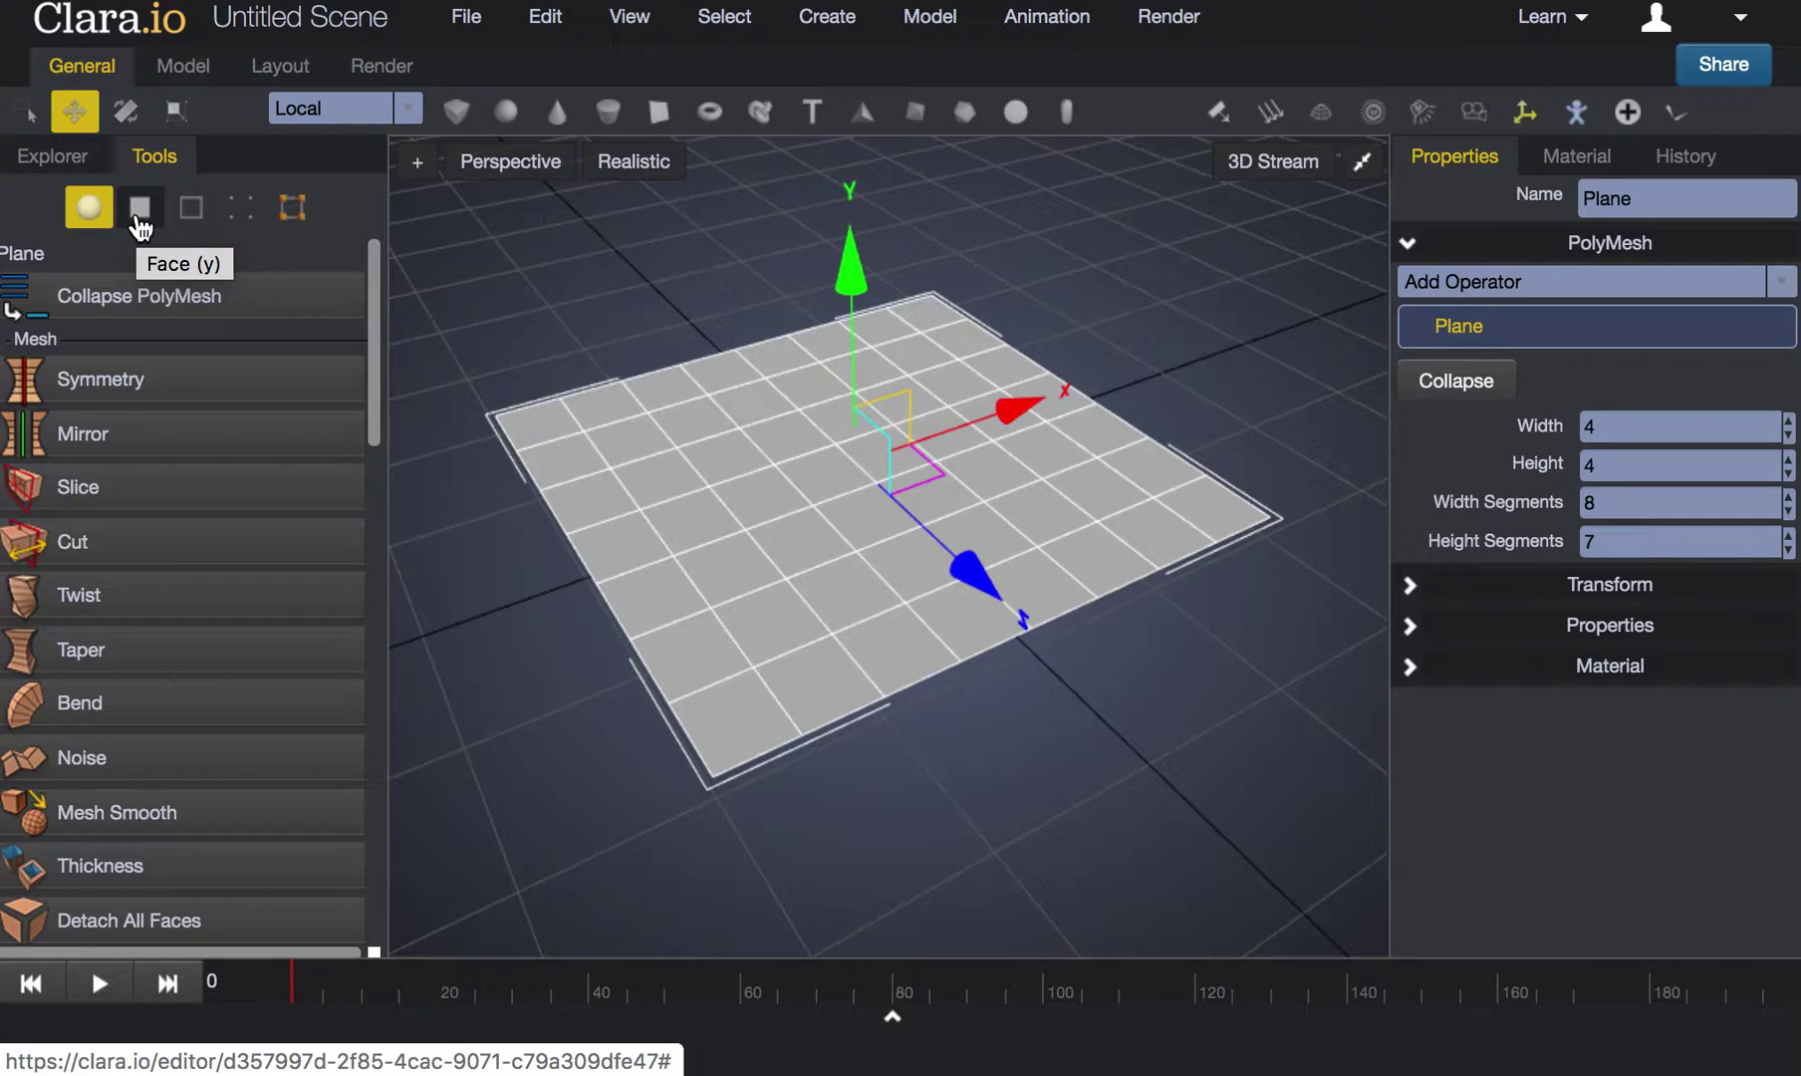
# Step: Try the Face and Edge selection modes, then settle on Vertex mode and box-select near-corner vertices
pyautogui.click(140, 211)
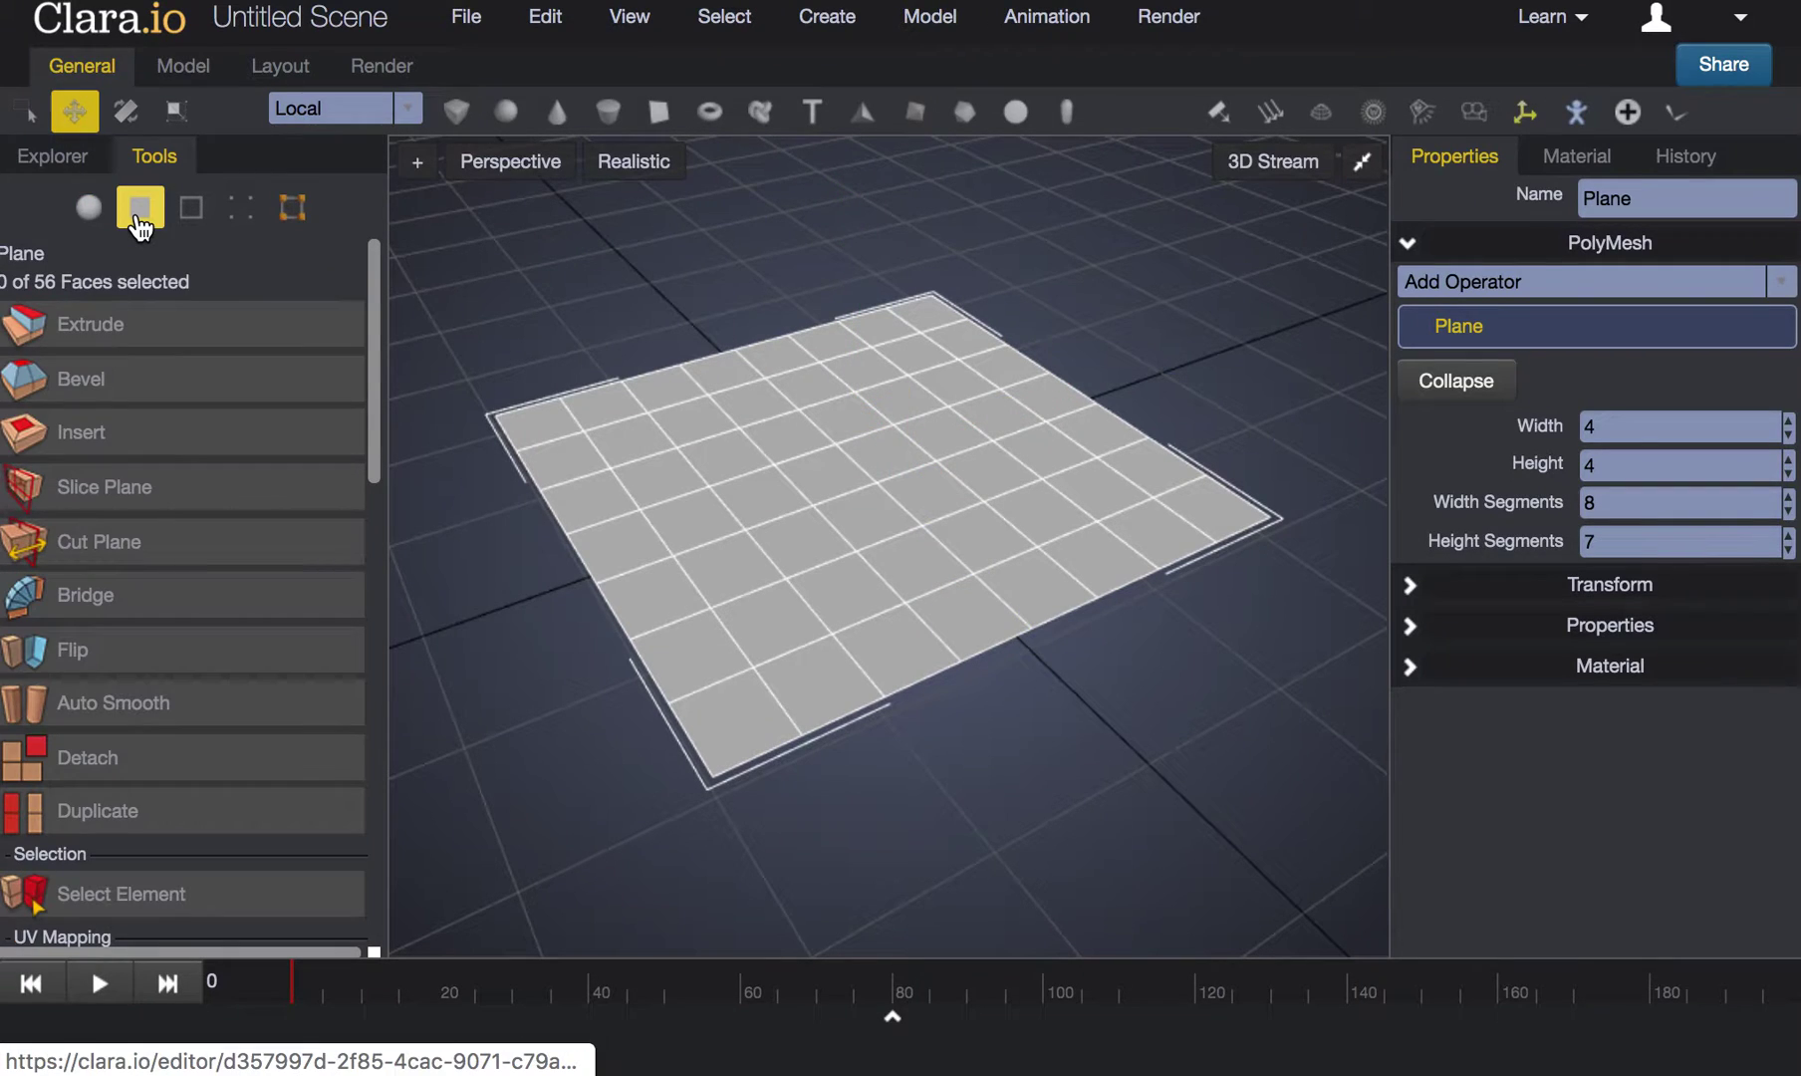
pyautogui.click(195, 215)
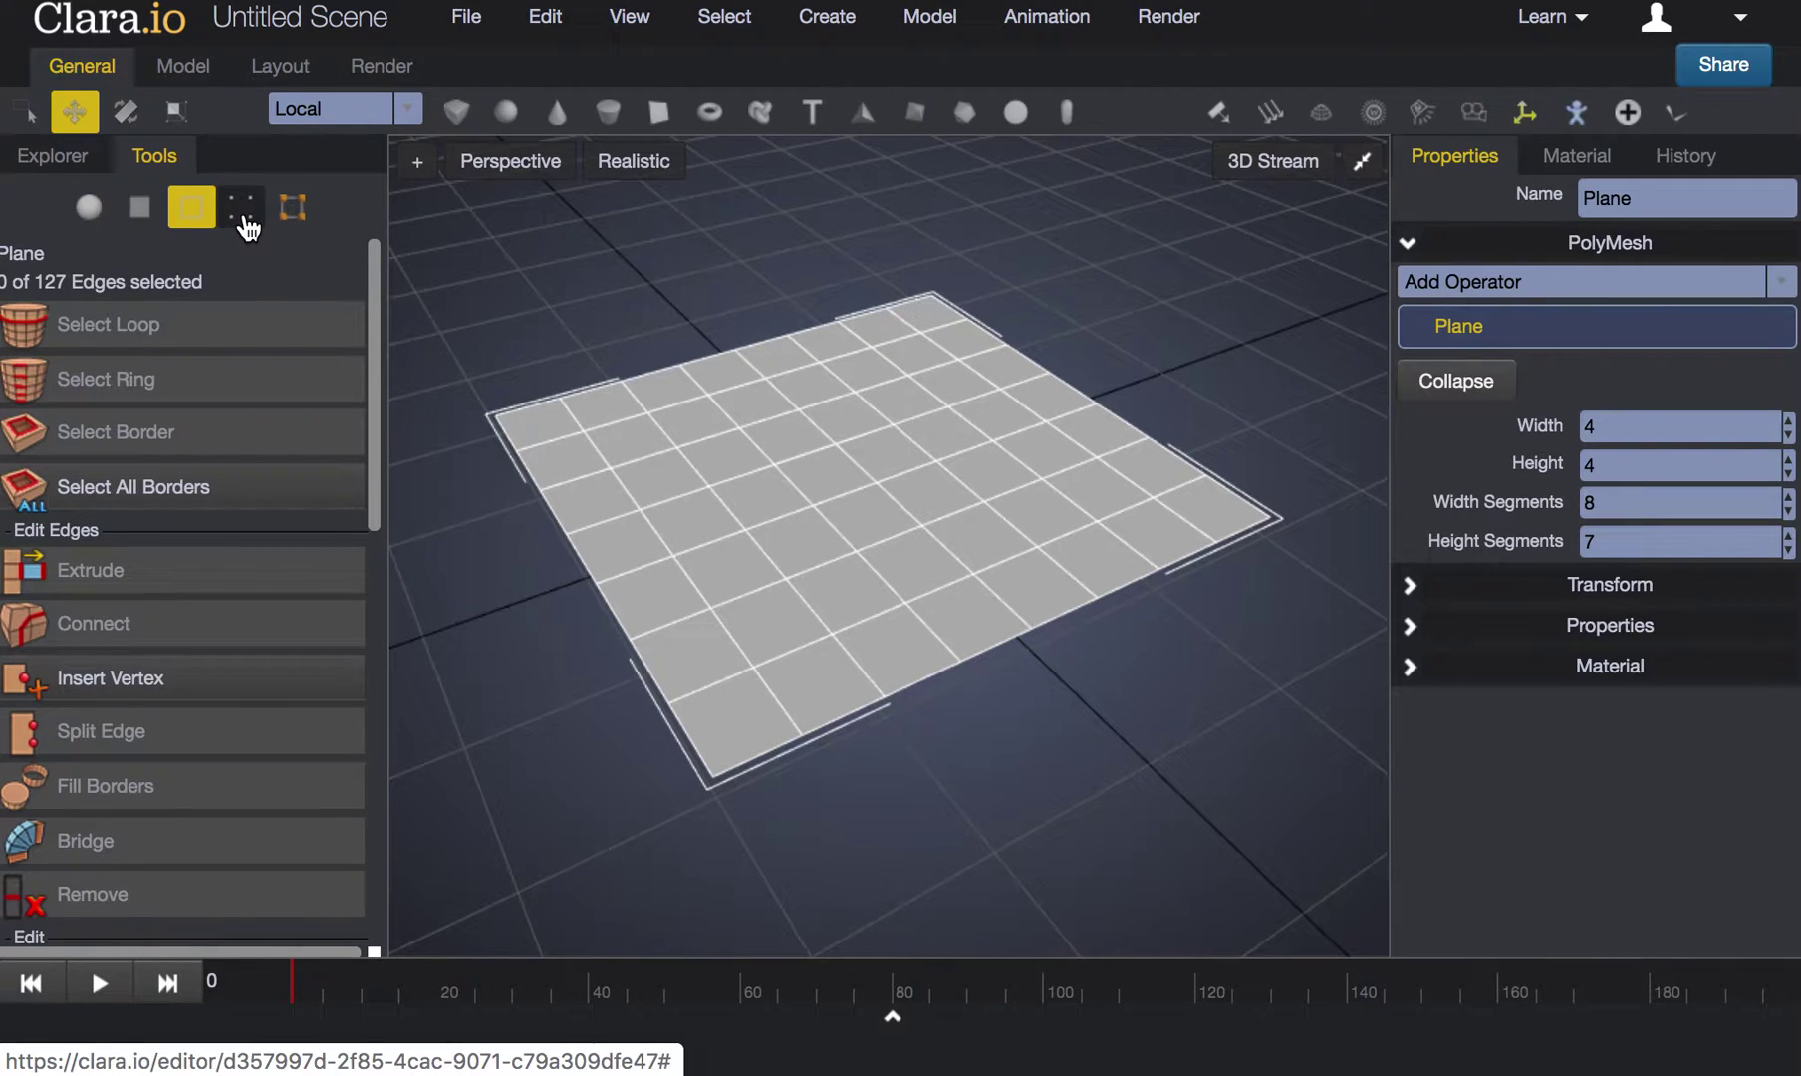
pyautogui.click(245, 221)
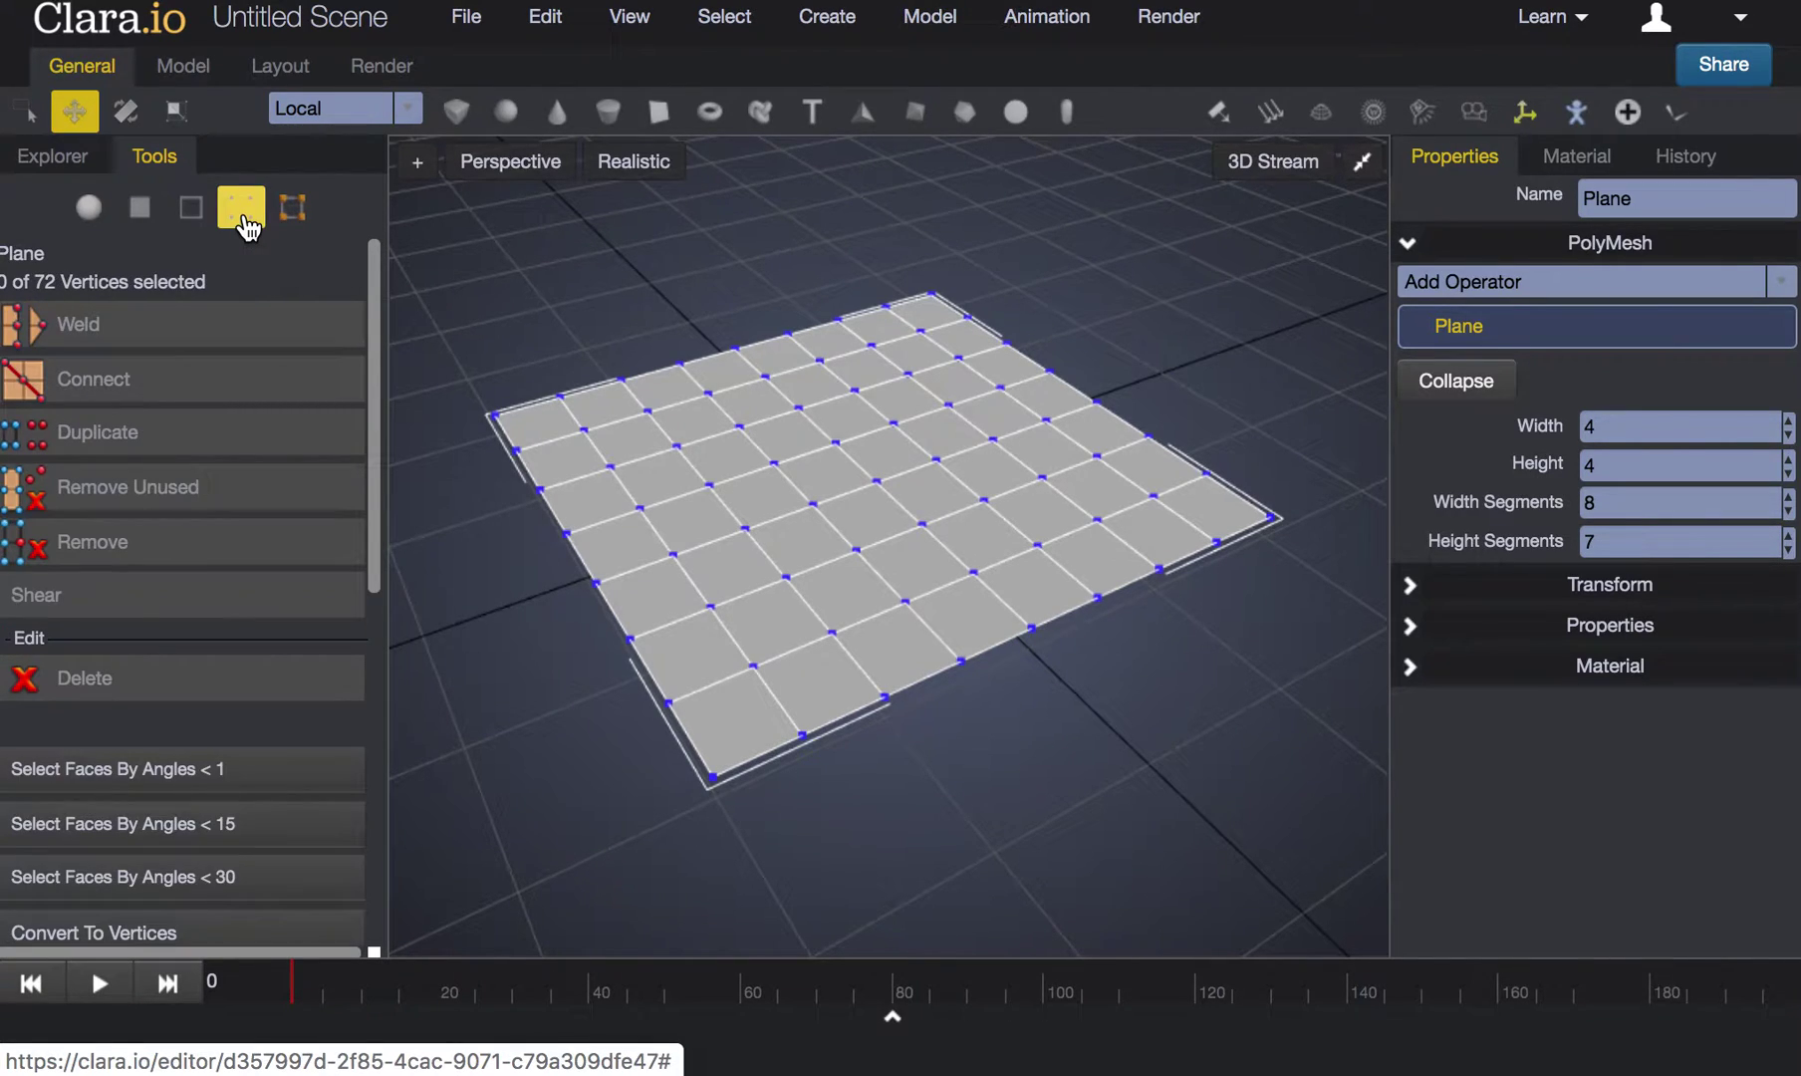
pyautogui.click(195, 214)
pyautogui.click(150, 224)
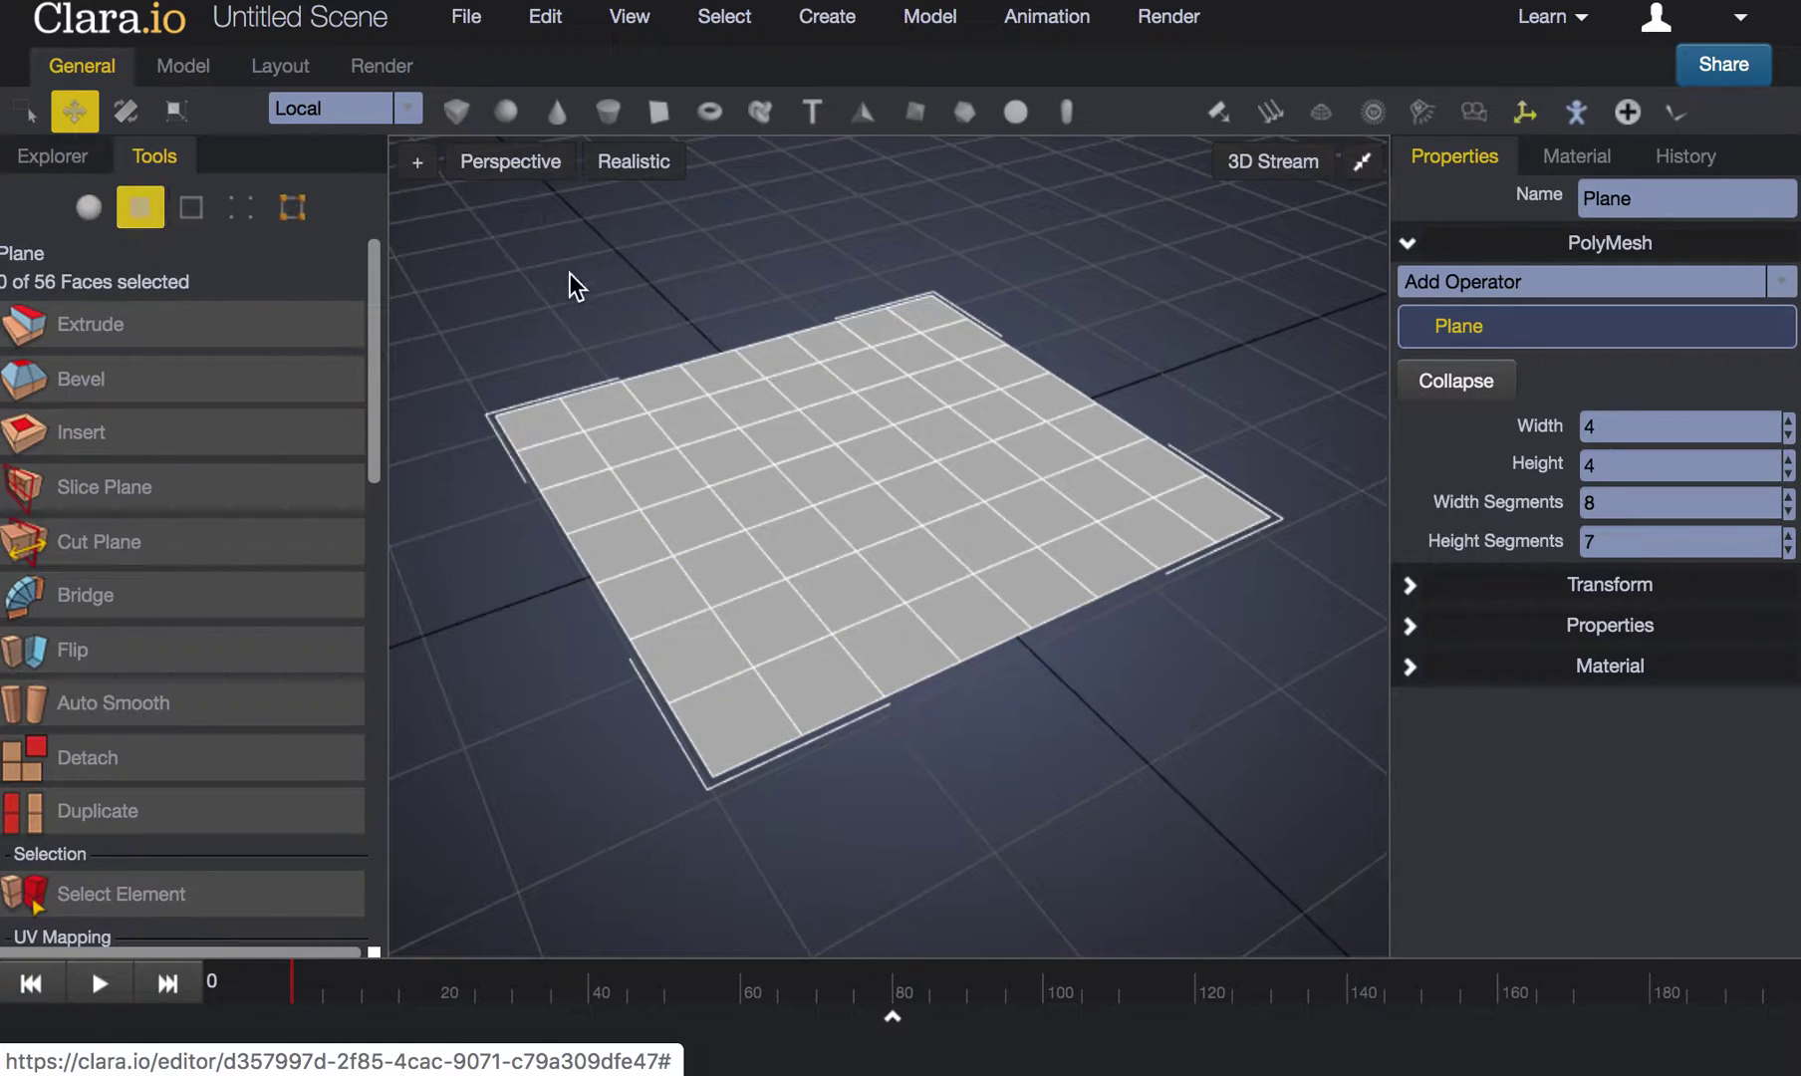
pyautogui.click(238, 221)
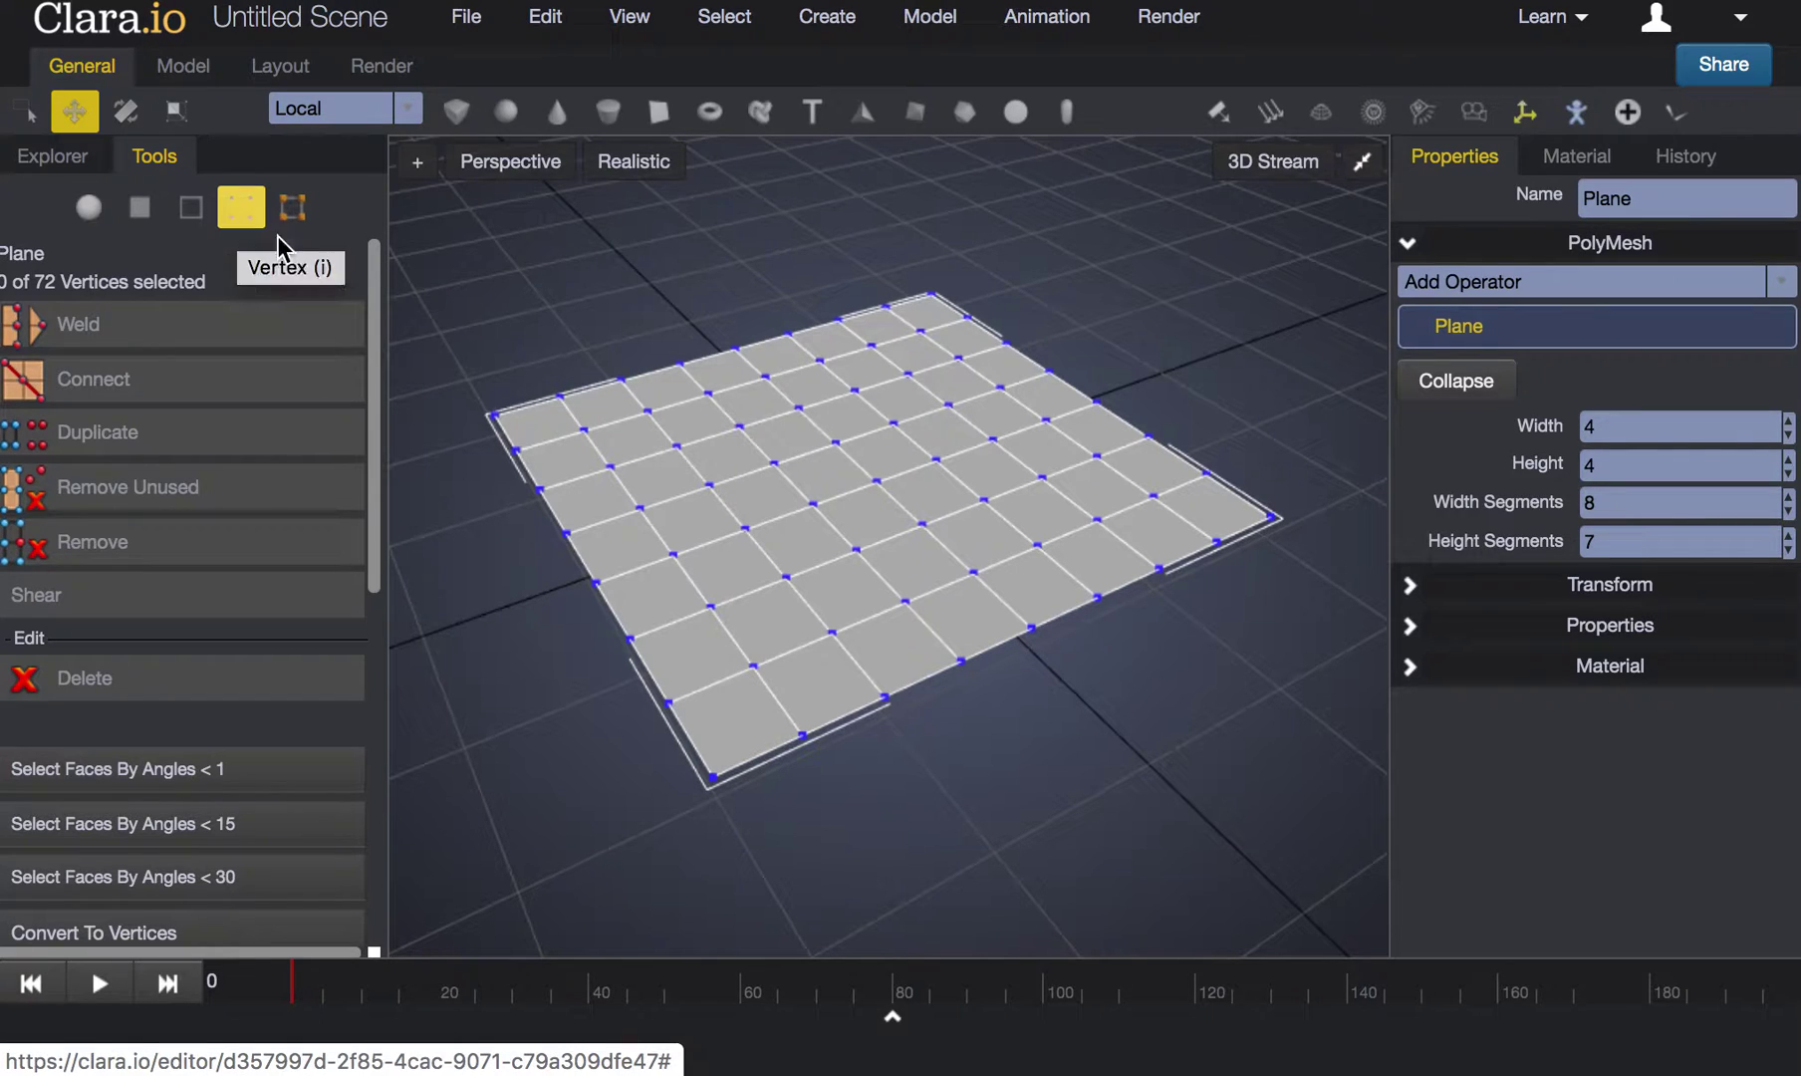
pyautogui.moveTo(637, 484); pyautogui.dragTo(464, 354)
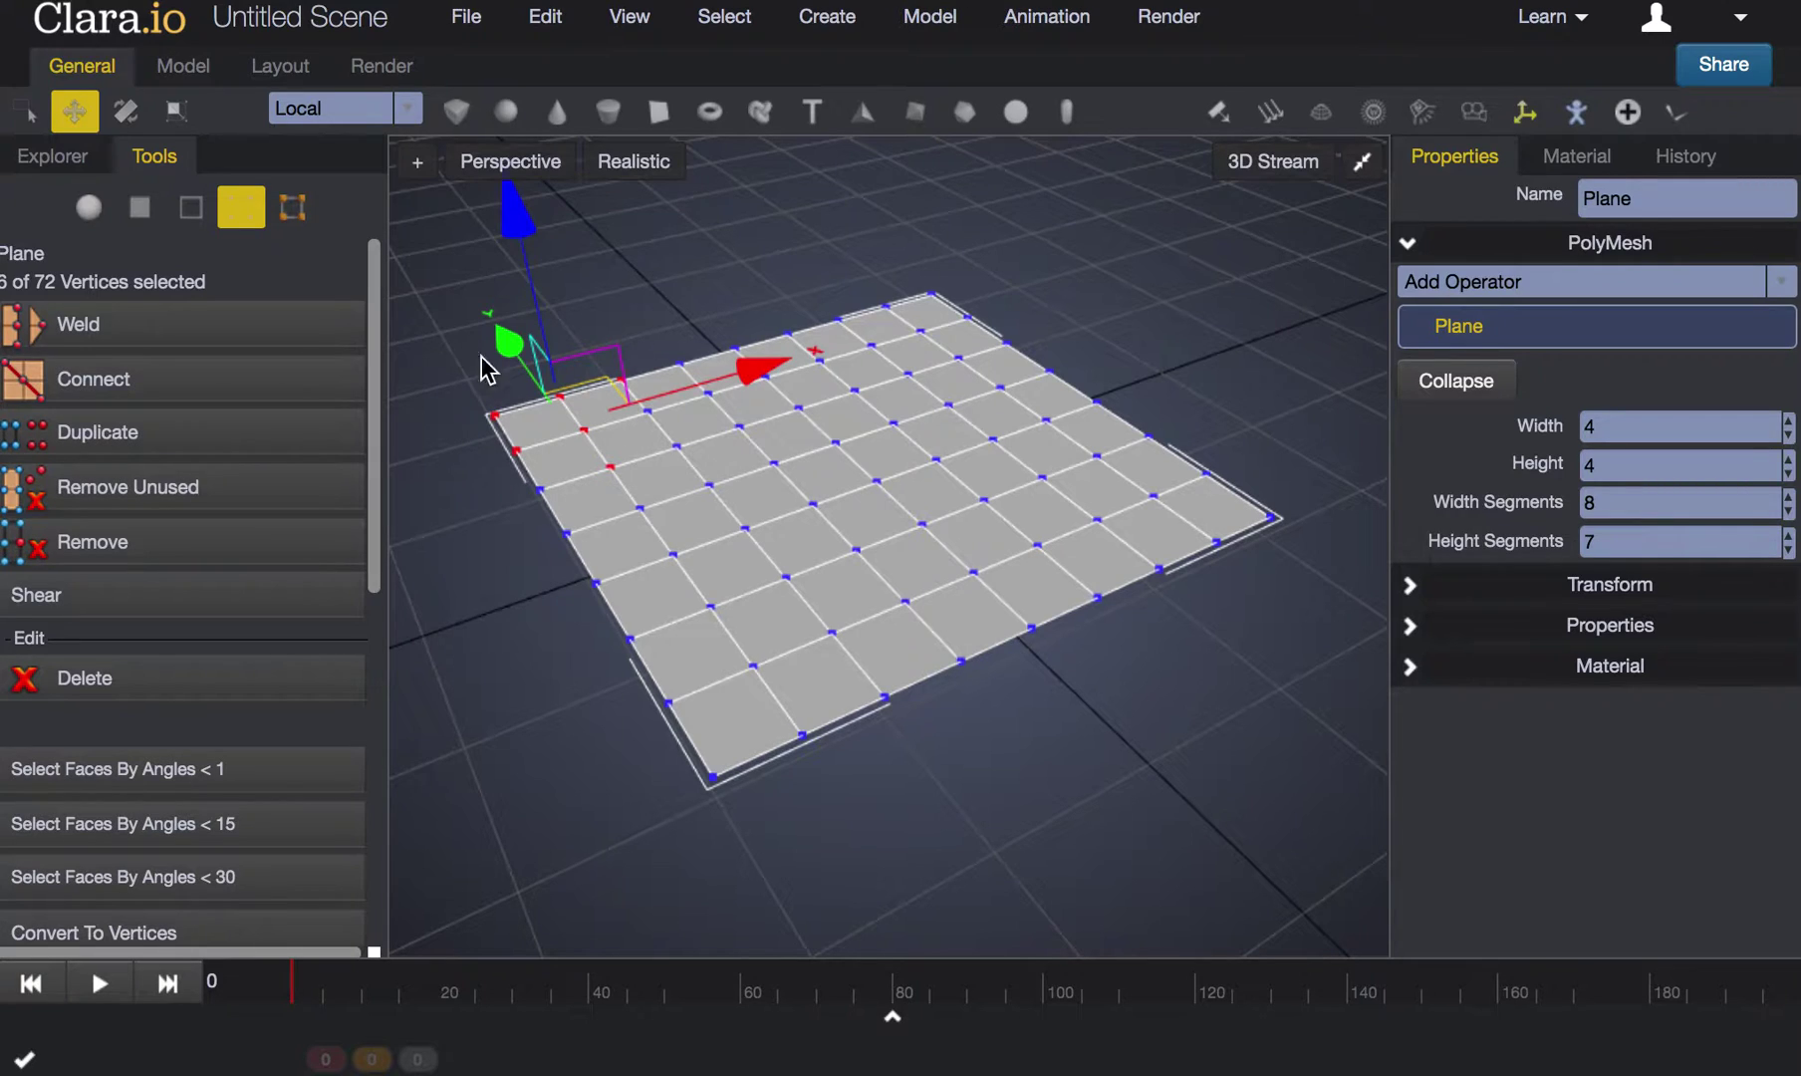
# Step: Select four vertices at the near corner and push them downward
pyautogui.click(751, 664)
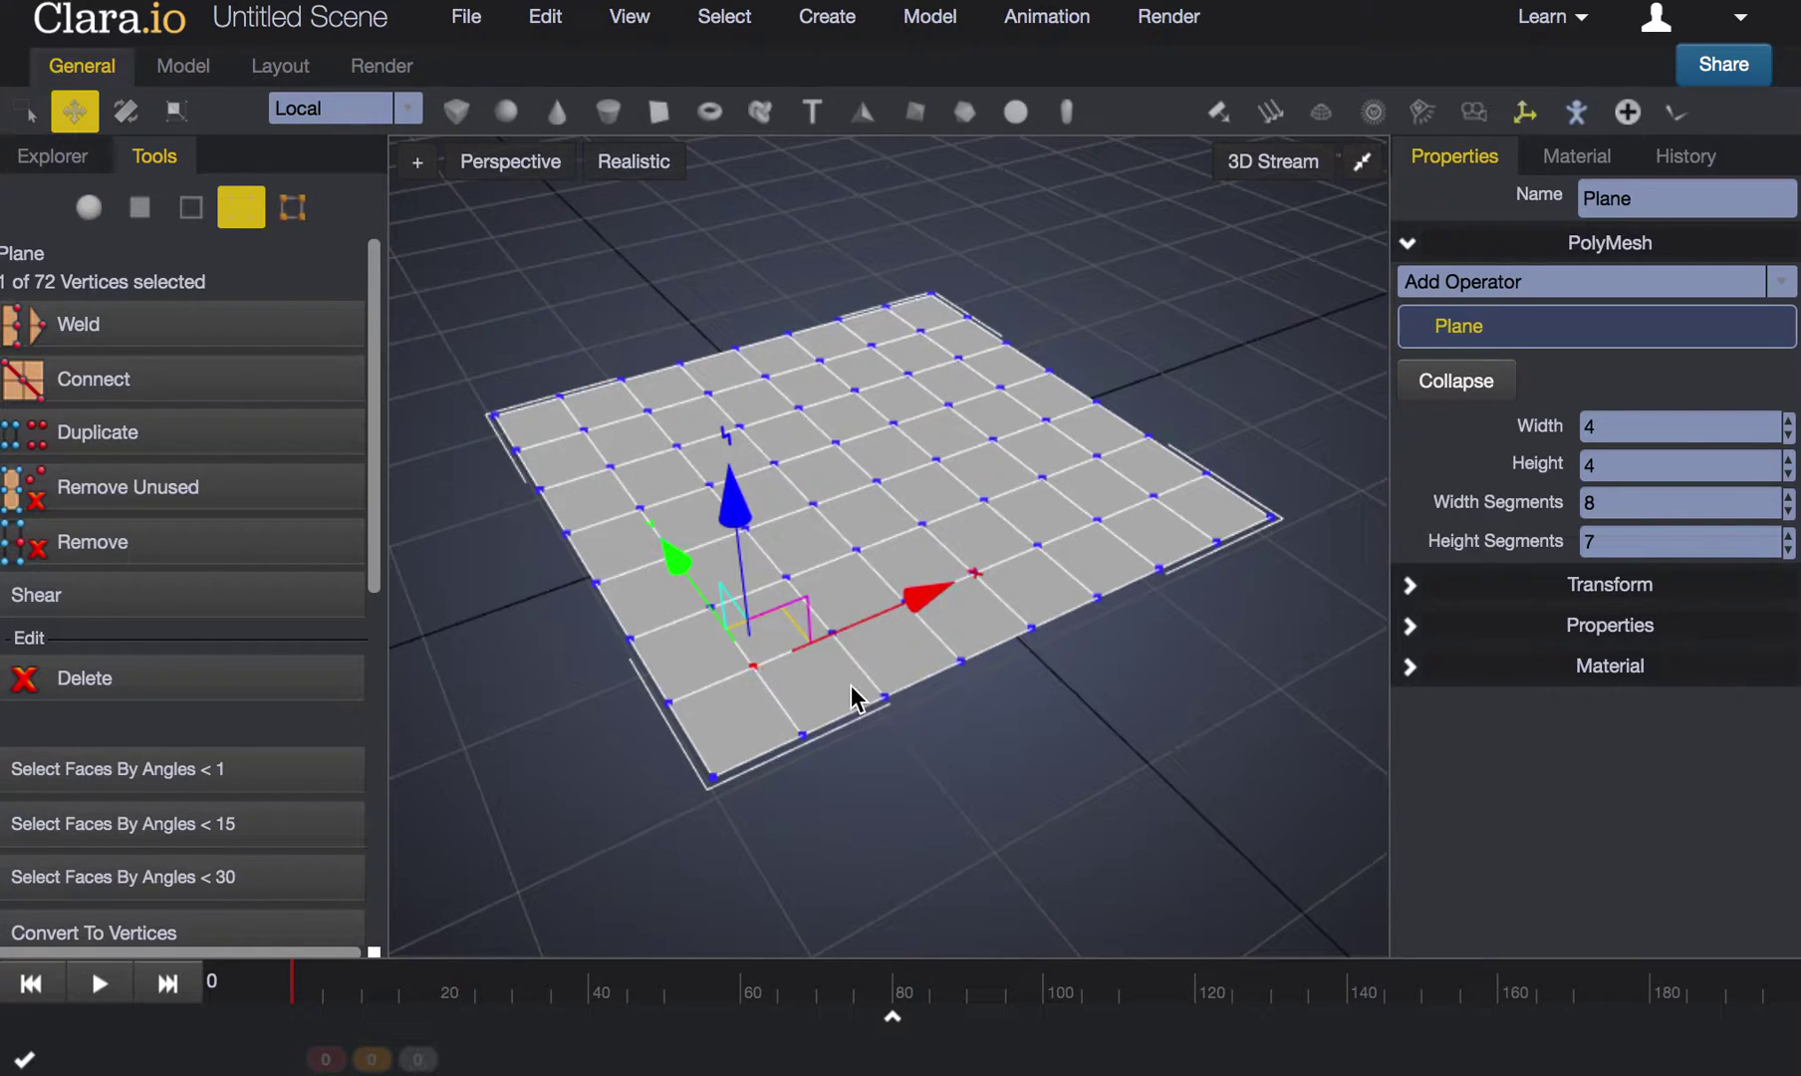
pyautogui.click(804, 734)
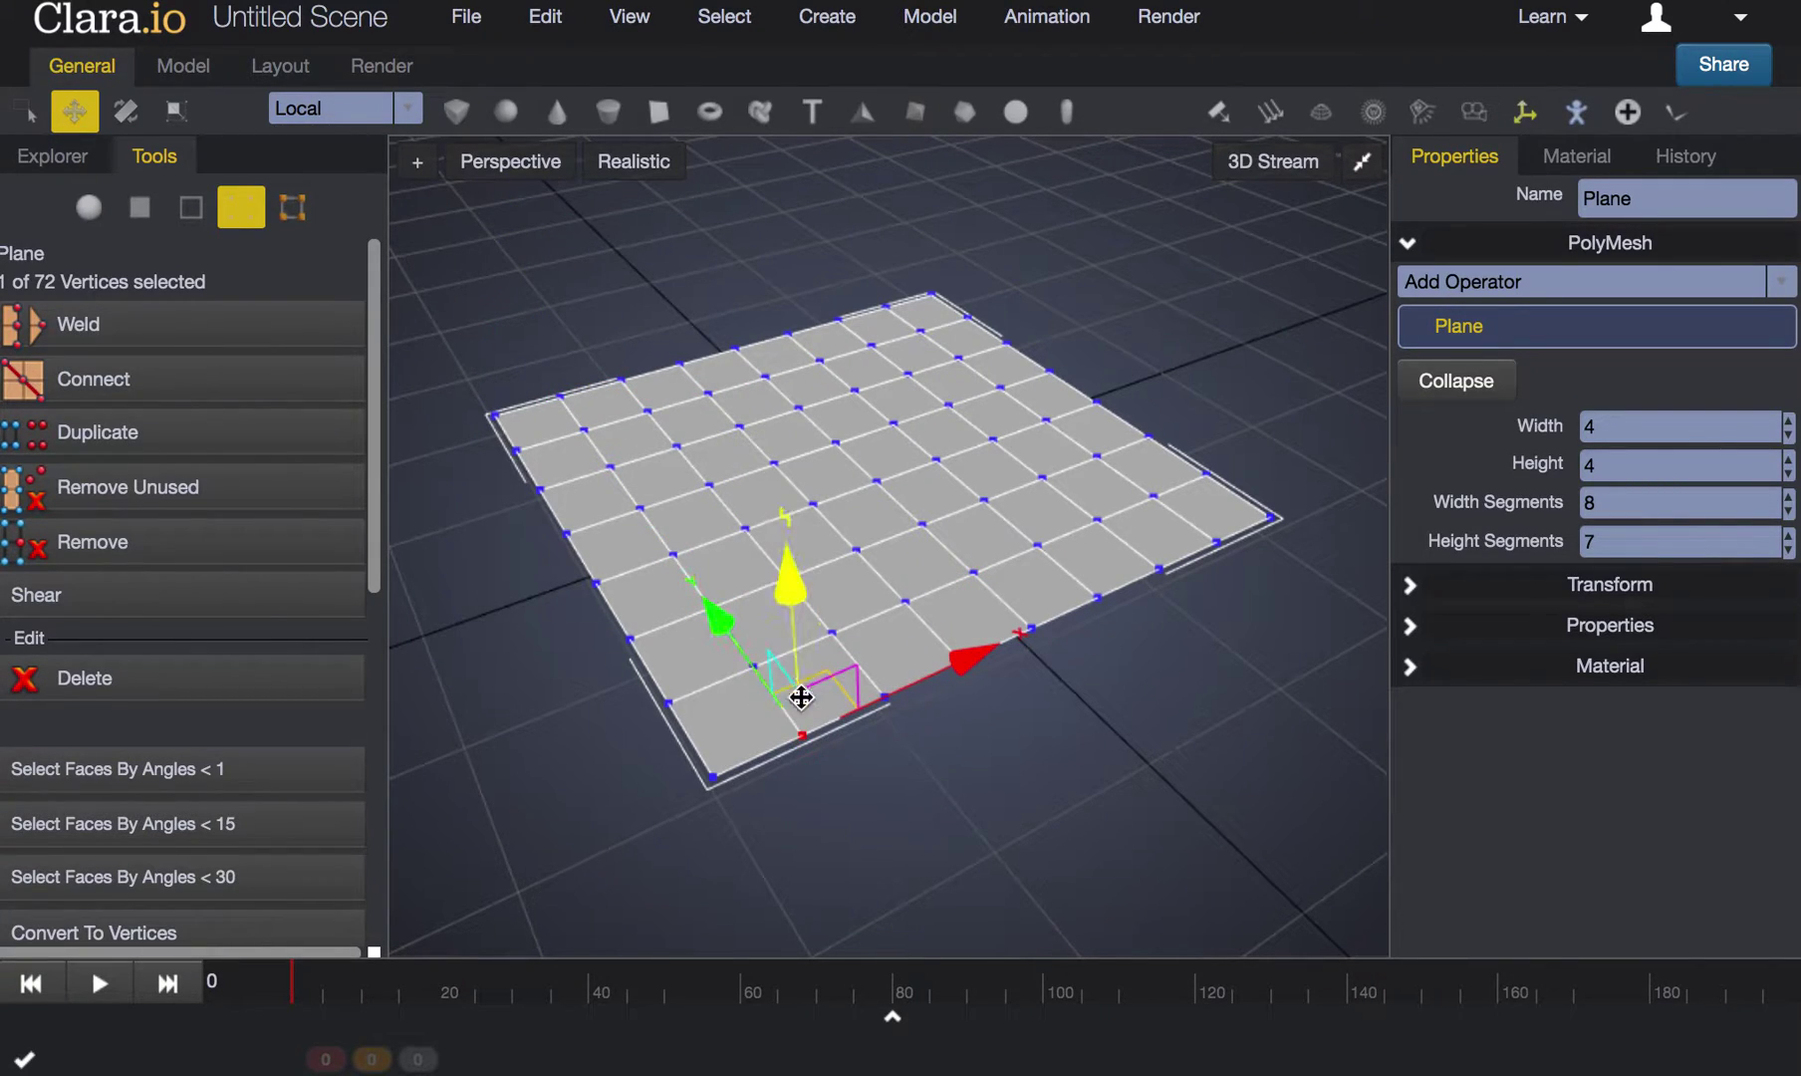
pyautogui.keyDown('shift'); pyautogui.click(712, 776); pyautogui.keyUp('shift')
pyautogui.keyDown('shift'); pyautogui.click(668, 703); pyautogui.keyUp('shift')
pyautogui.keyDown('shift'); pyautogui.click(754, 666); pyautogui.keyUp('shift')
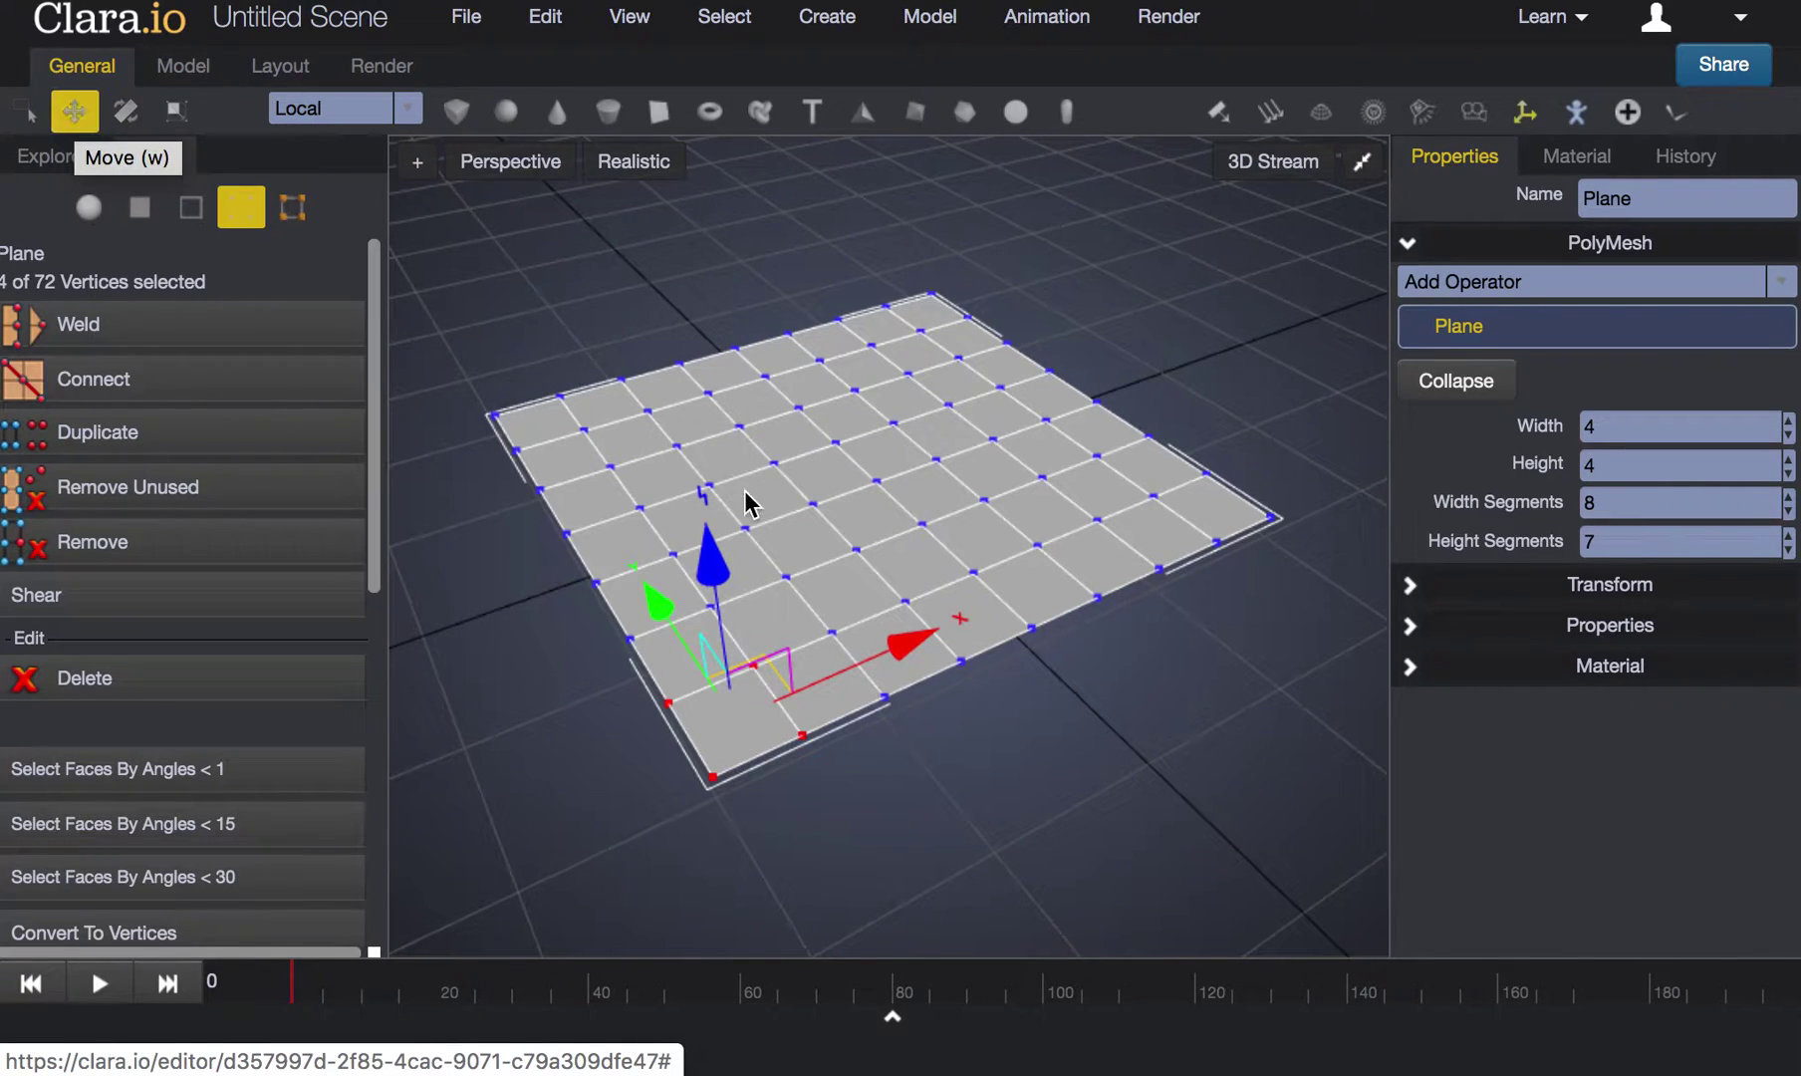
pyautogui.moveTo(715, 562); pyautogui.dragTo(722, 599)
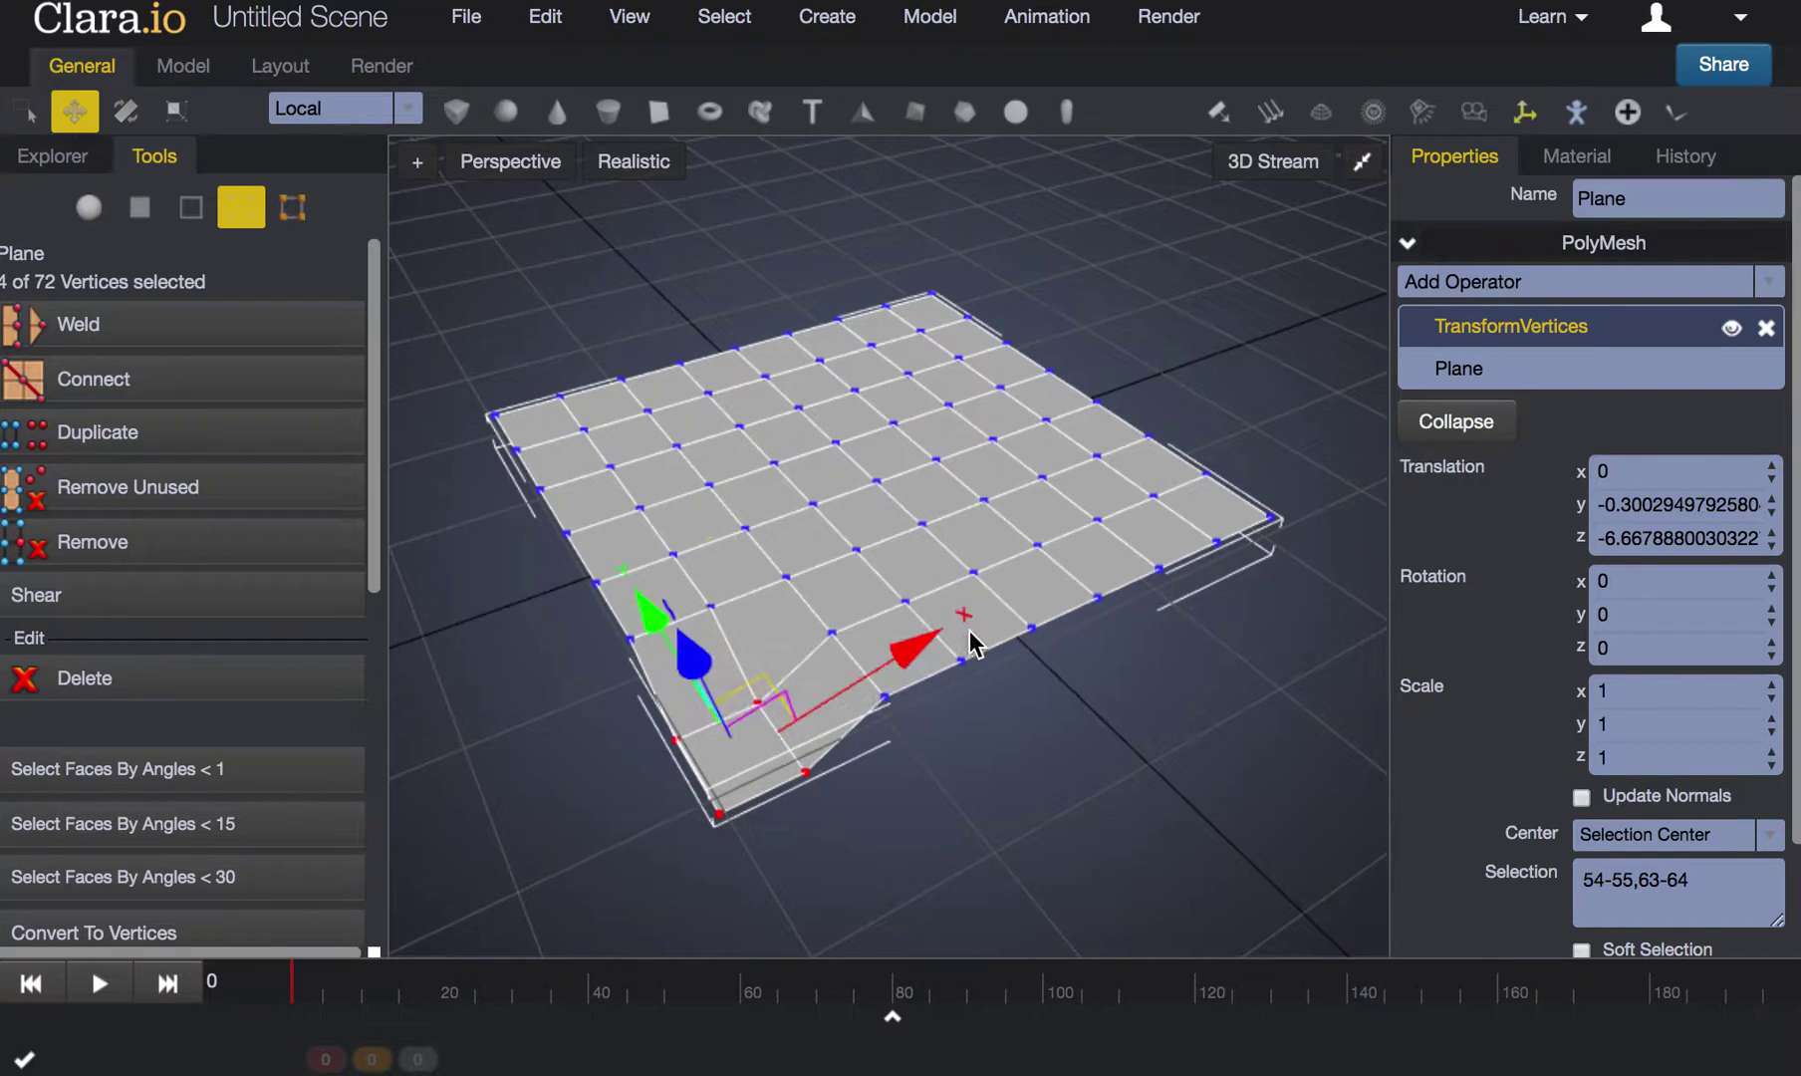
# Step: Raise three vertices in the middle of the plane
pyautogui.click(855, 550)
pyautogui.keyDown('shift'); pyautogui.click(904, 601); pyautogui.keyUp('shift')
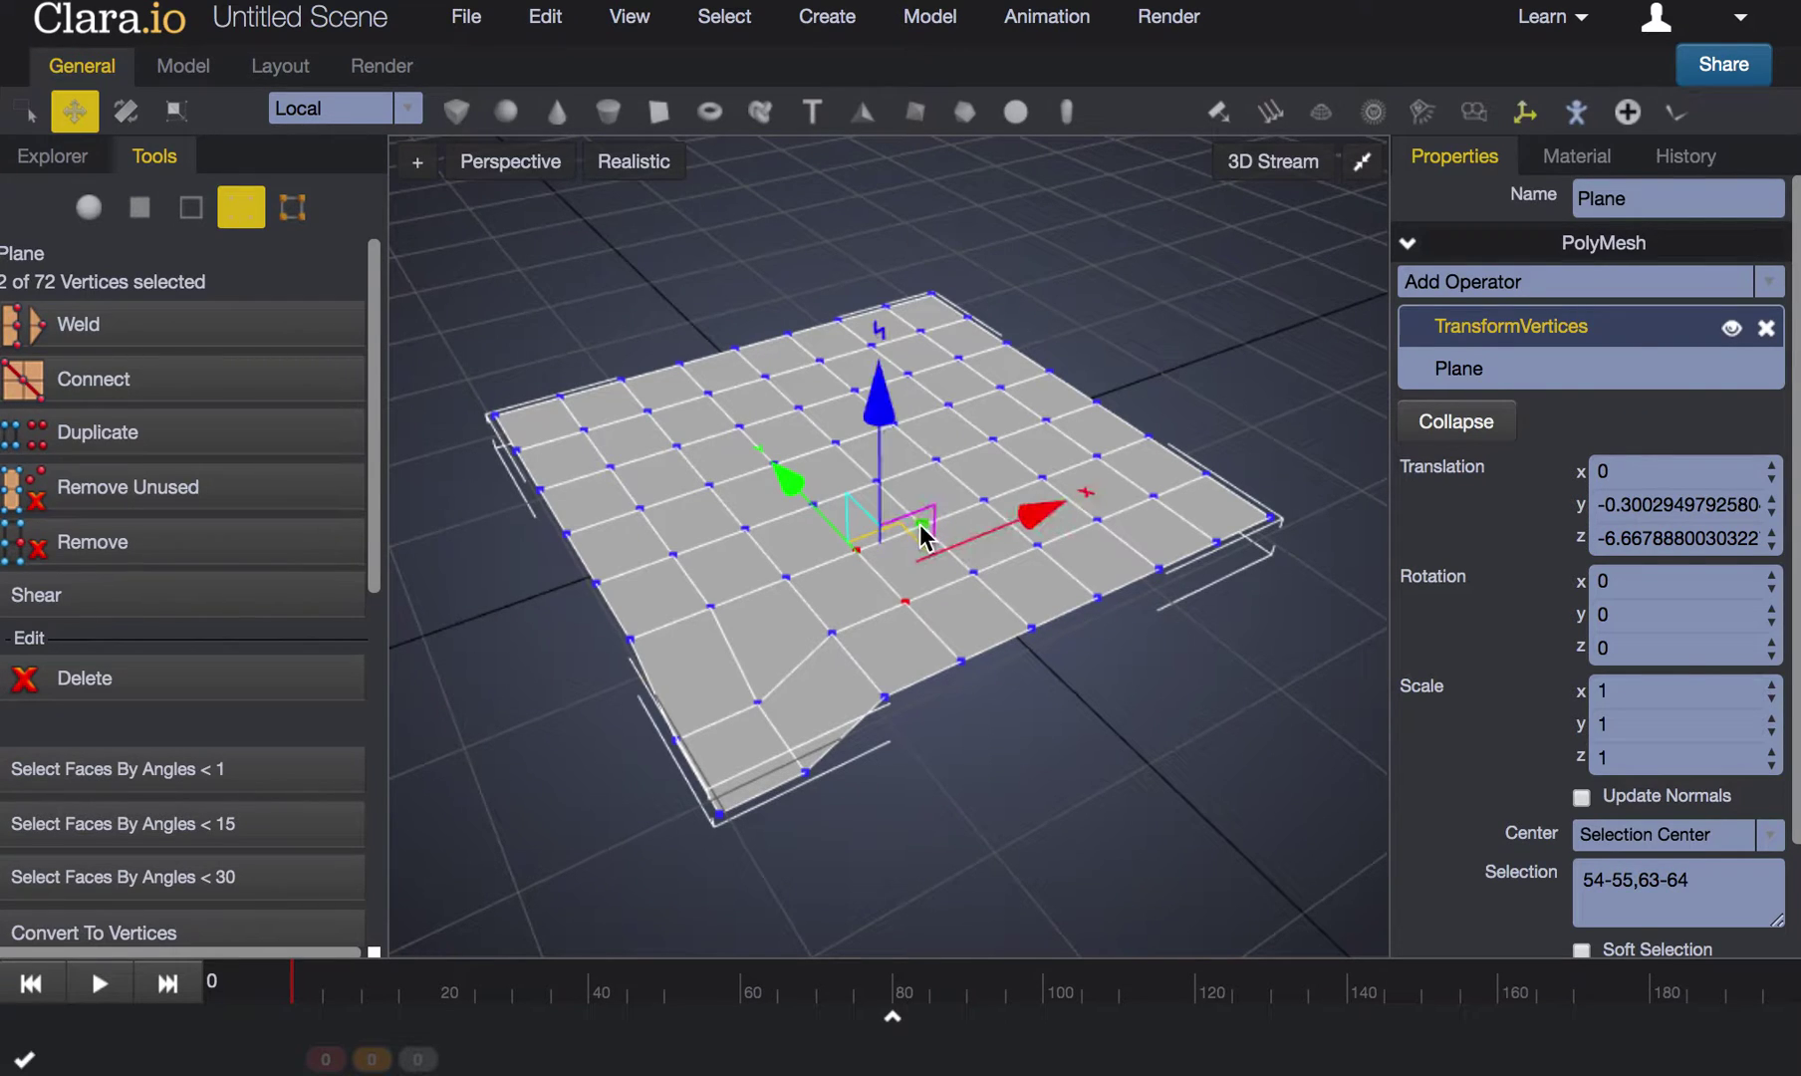
pyautogui.keyDown('shift'); pyautogui.click(922, 525); pyautogui.keyUp('shift')
pyautogui.moveTo(899, 395); pyautogui.dragTo(899, 366)
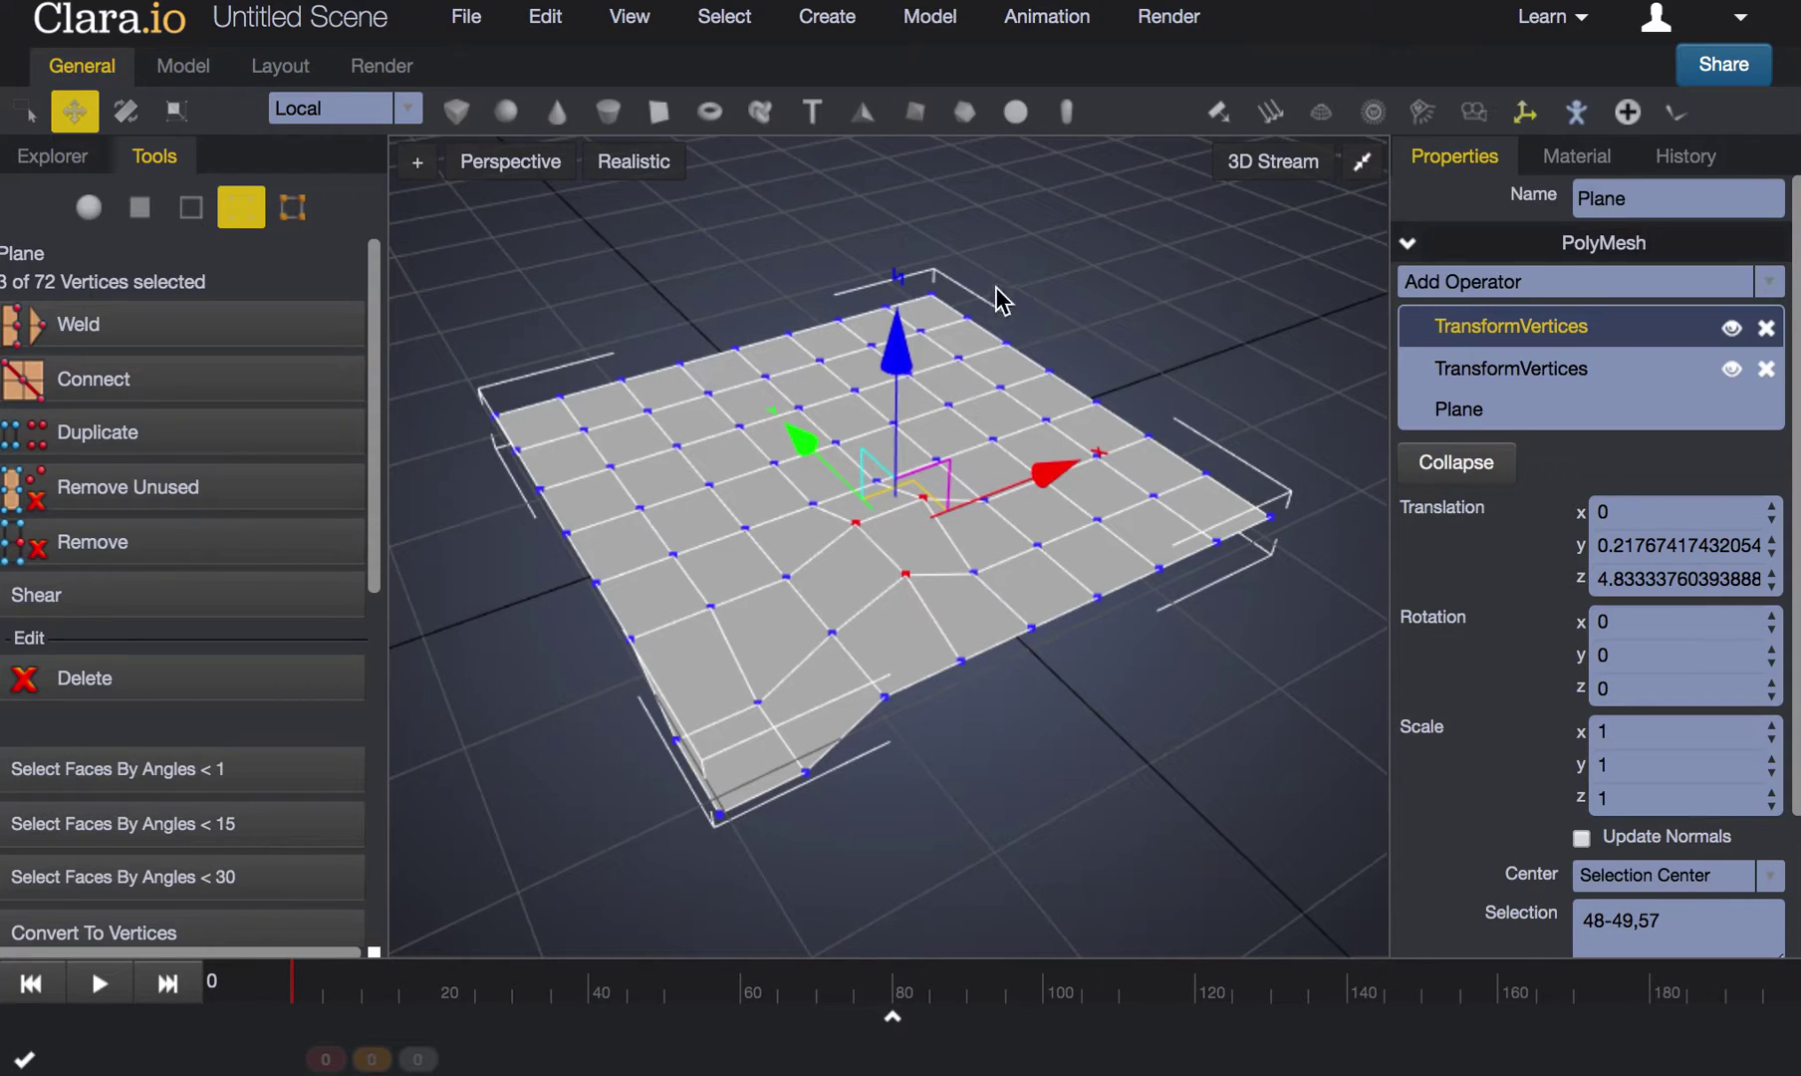
# Step: Lift three vertices at the right corner steeply upward into a ramp
pyautogui.click(1047, 321)
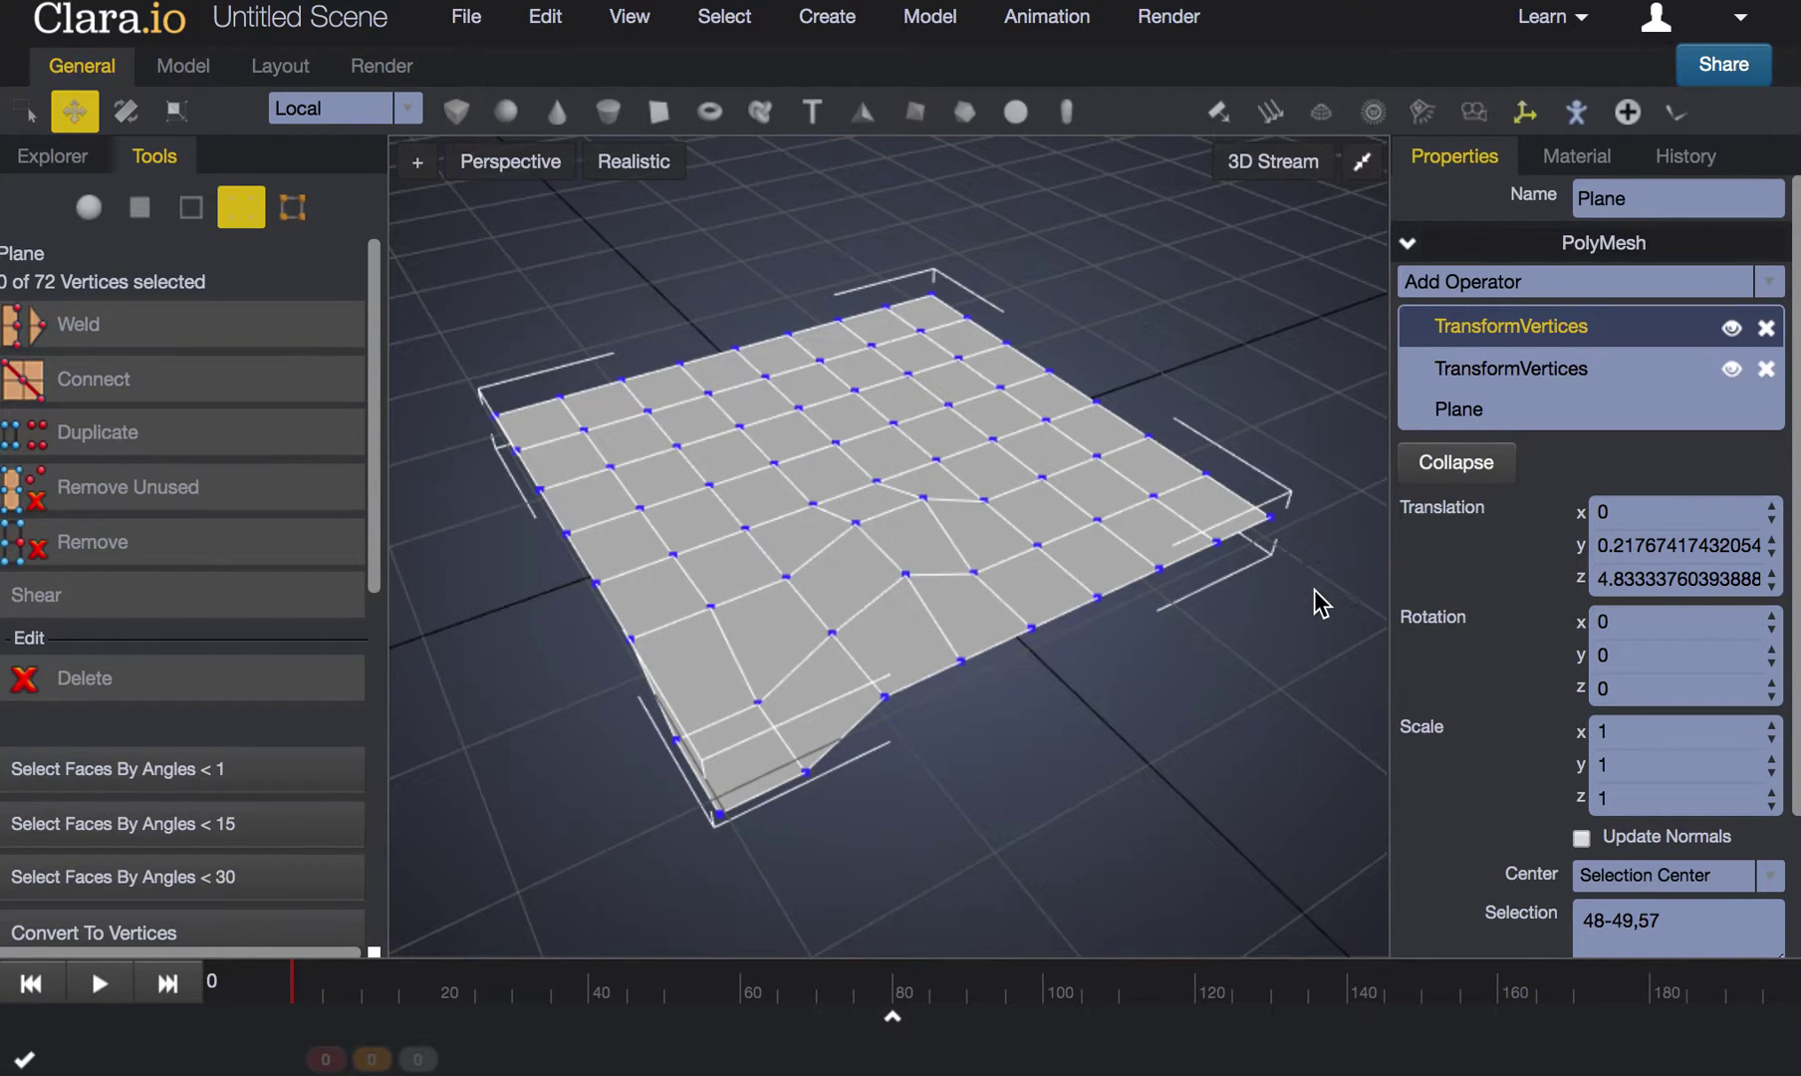
pyautogui.moveTo(1314, 593); pyautogui.dragTo(1198, 463)
pyautogui.moveTo(1290, 300); pyautogui.dragTo(1301, 199)
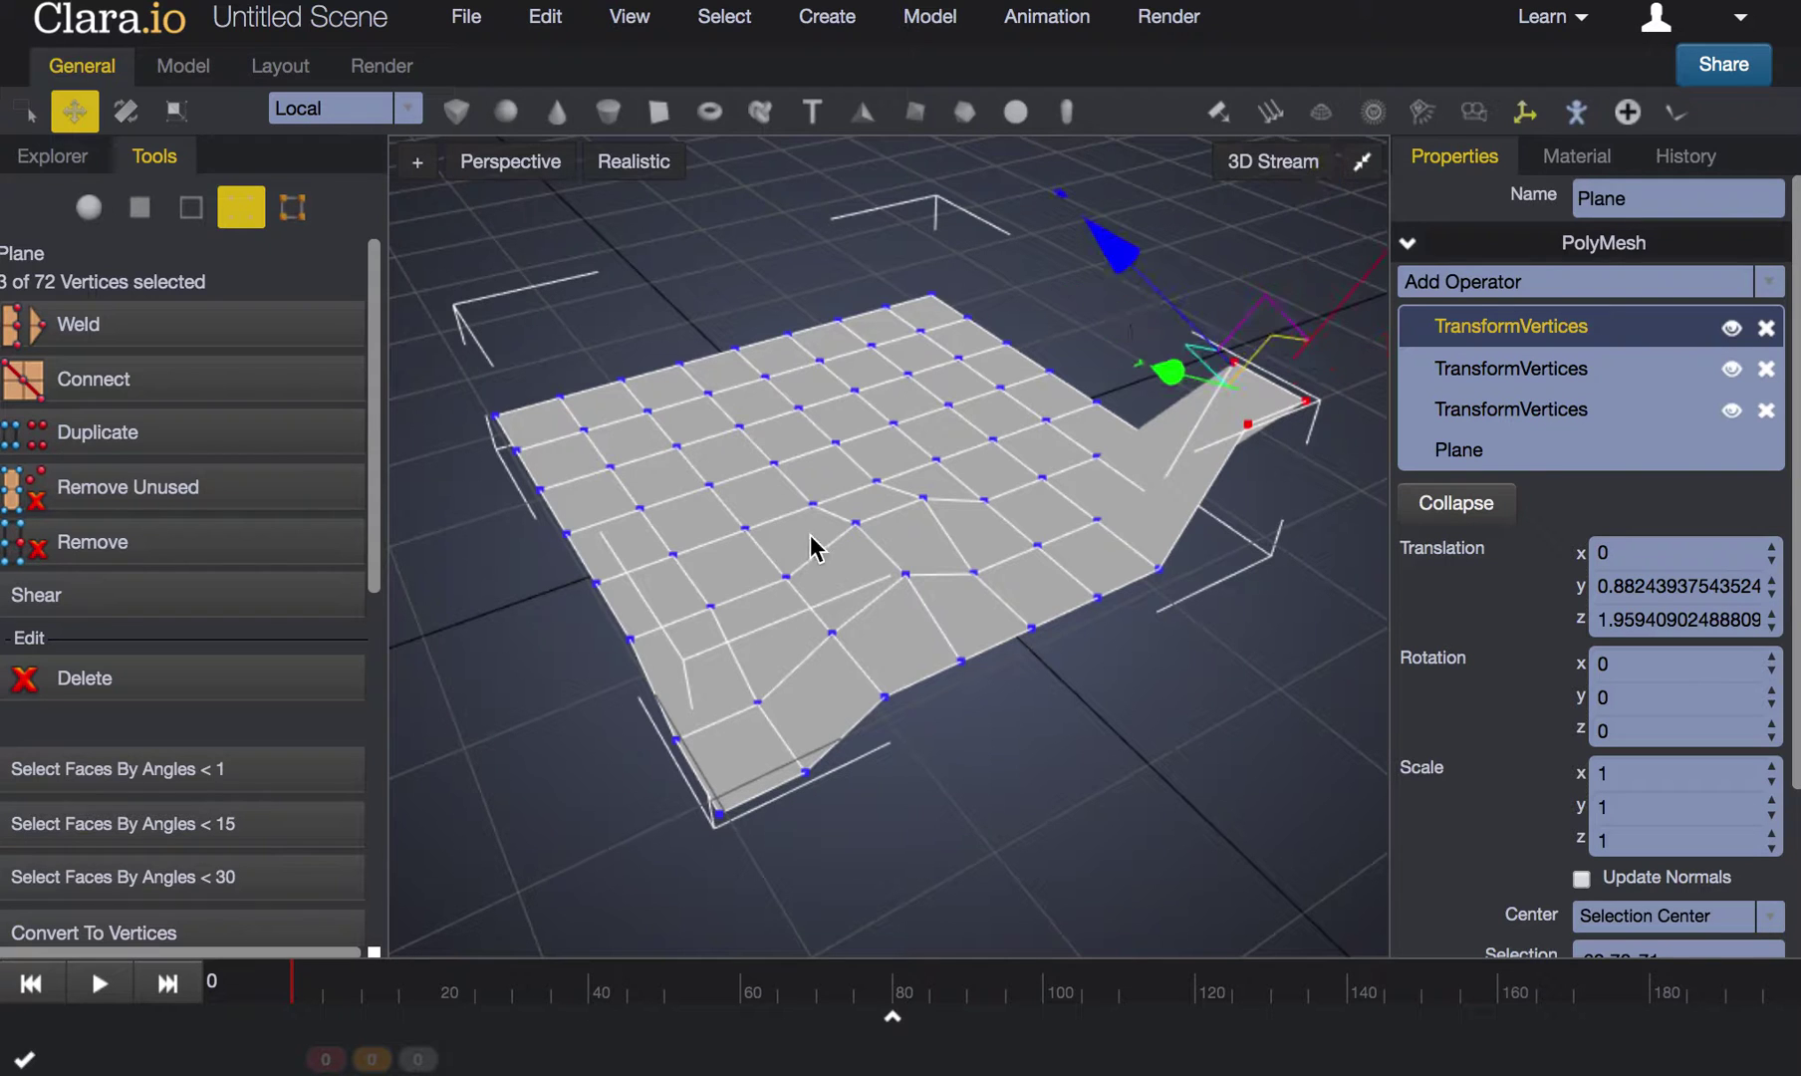
pyautogui.moveTo(590, 611); pyautogui.dragTo(793, 590, button='right')
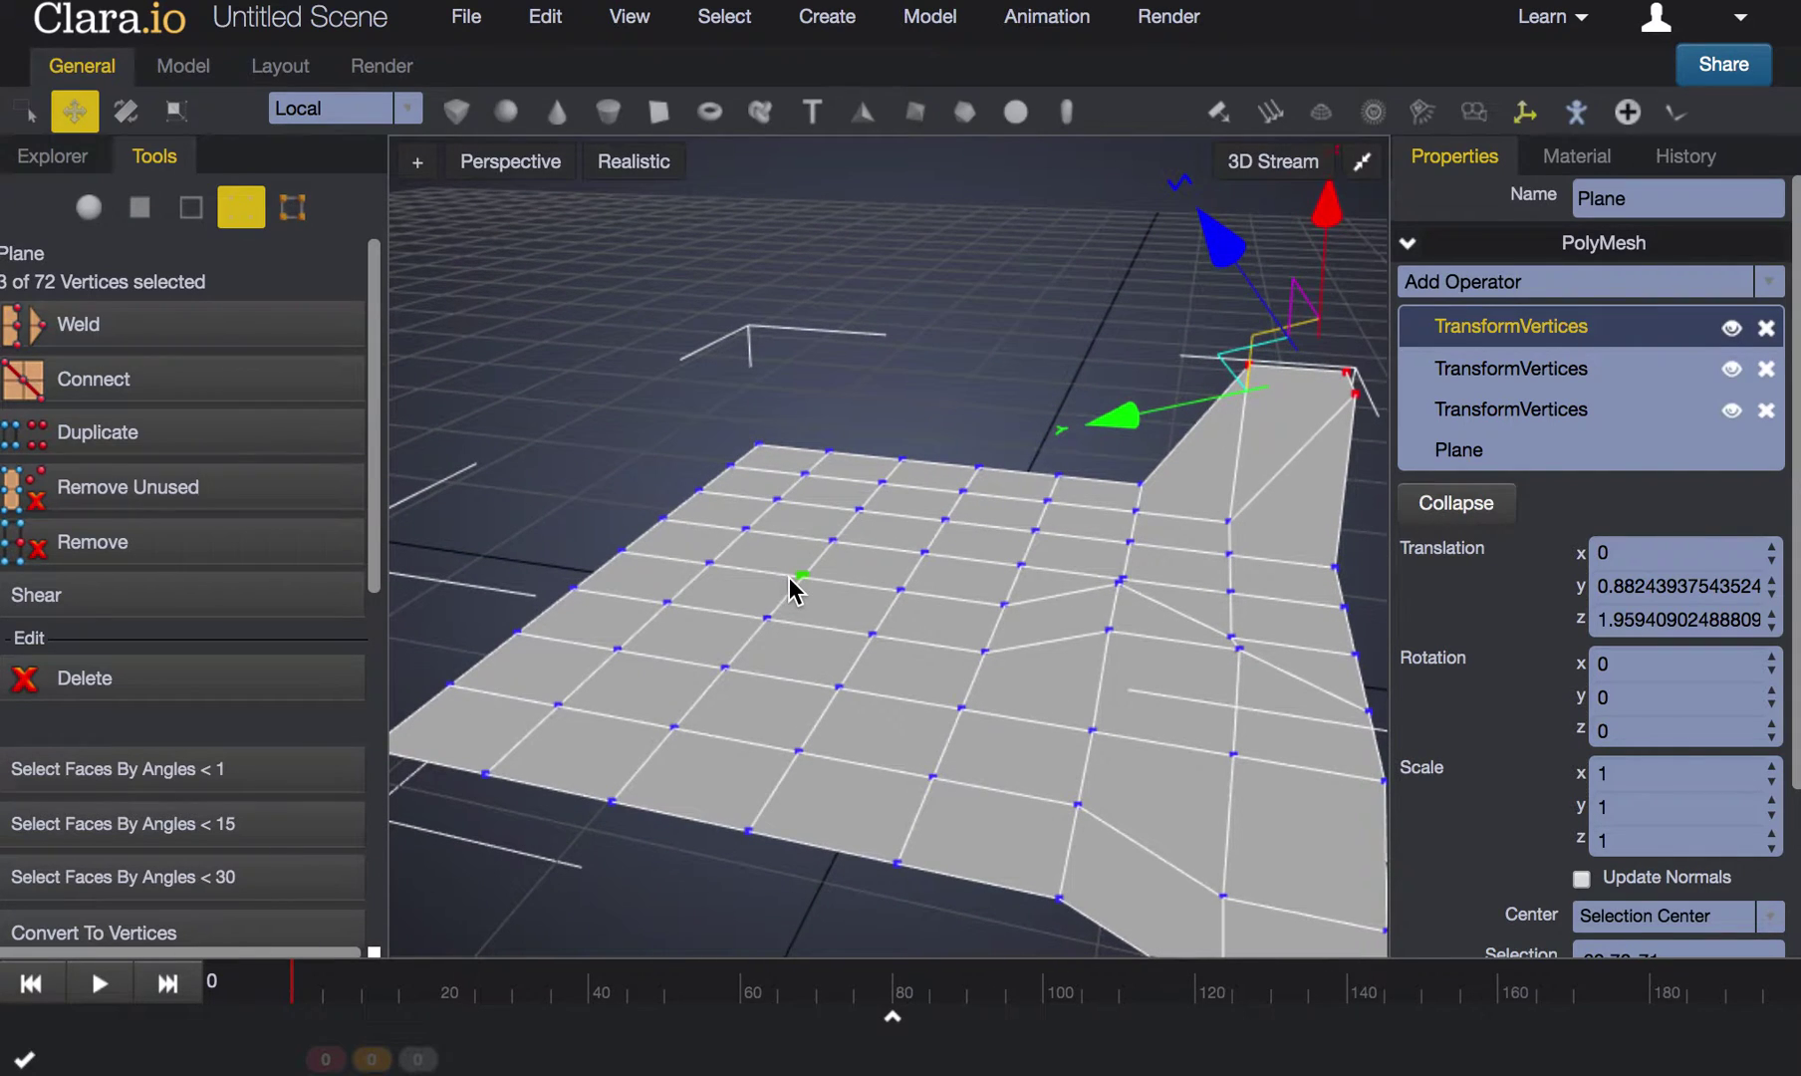
# Step: In edge mode, zoom in and move one interior edge up and down
pyautogui.click(193, 214)
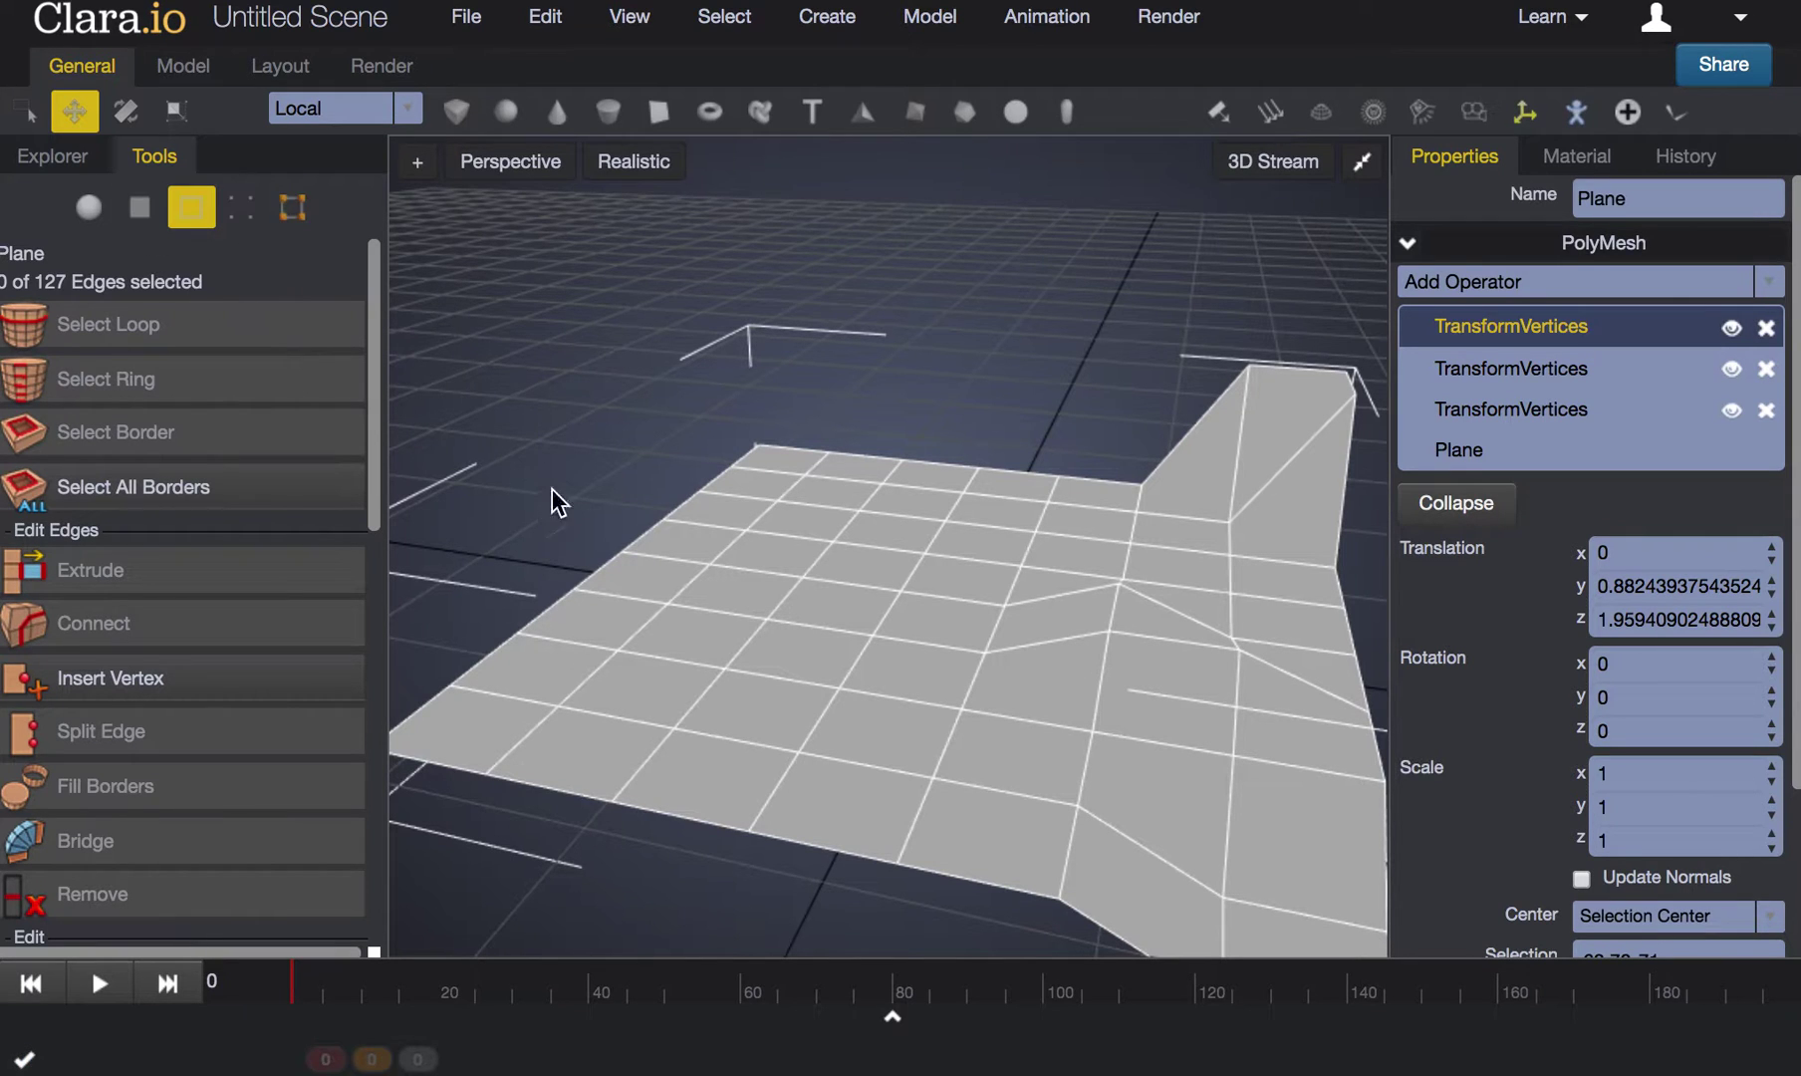
pyautogui.moveTo(1079, 392); pyautogui.dragTo(844, 374, button='right')
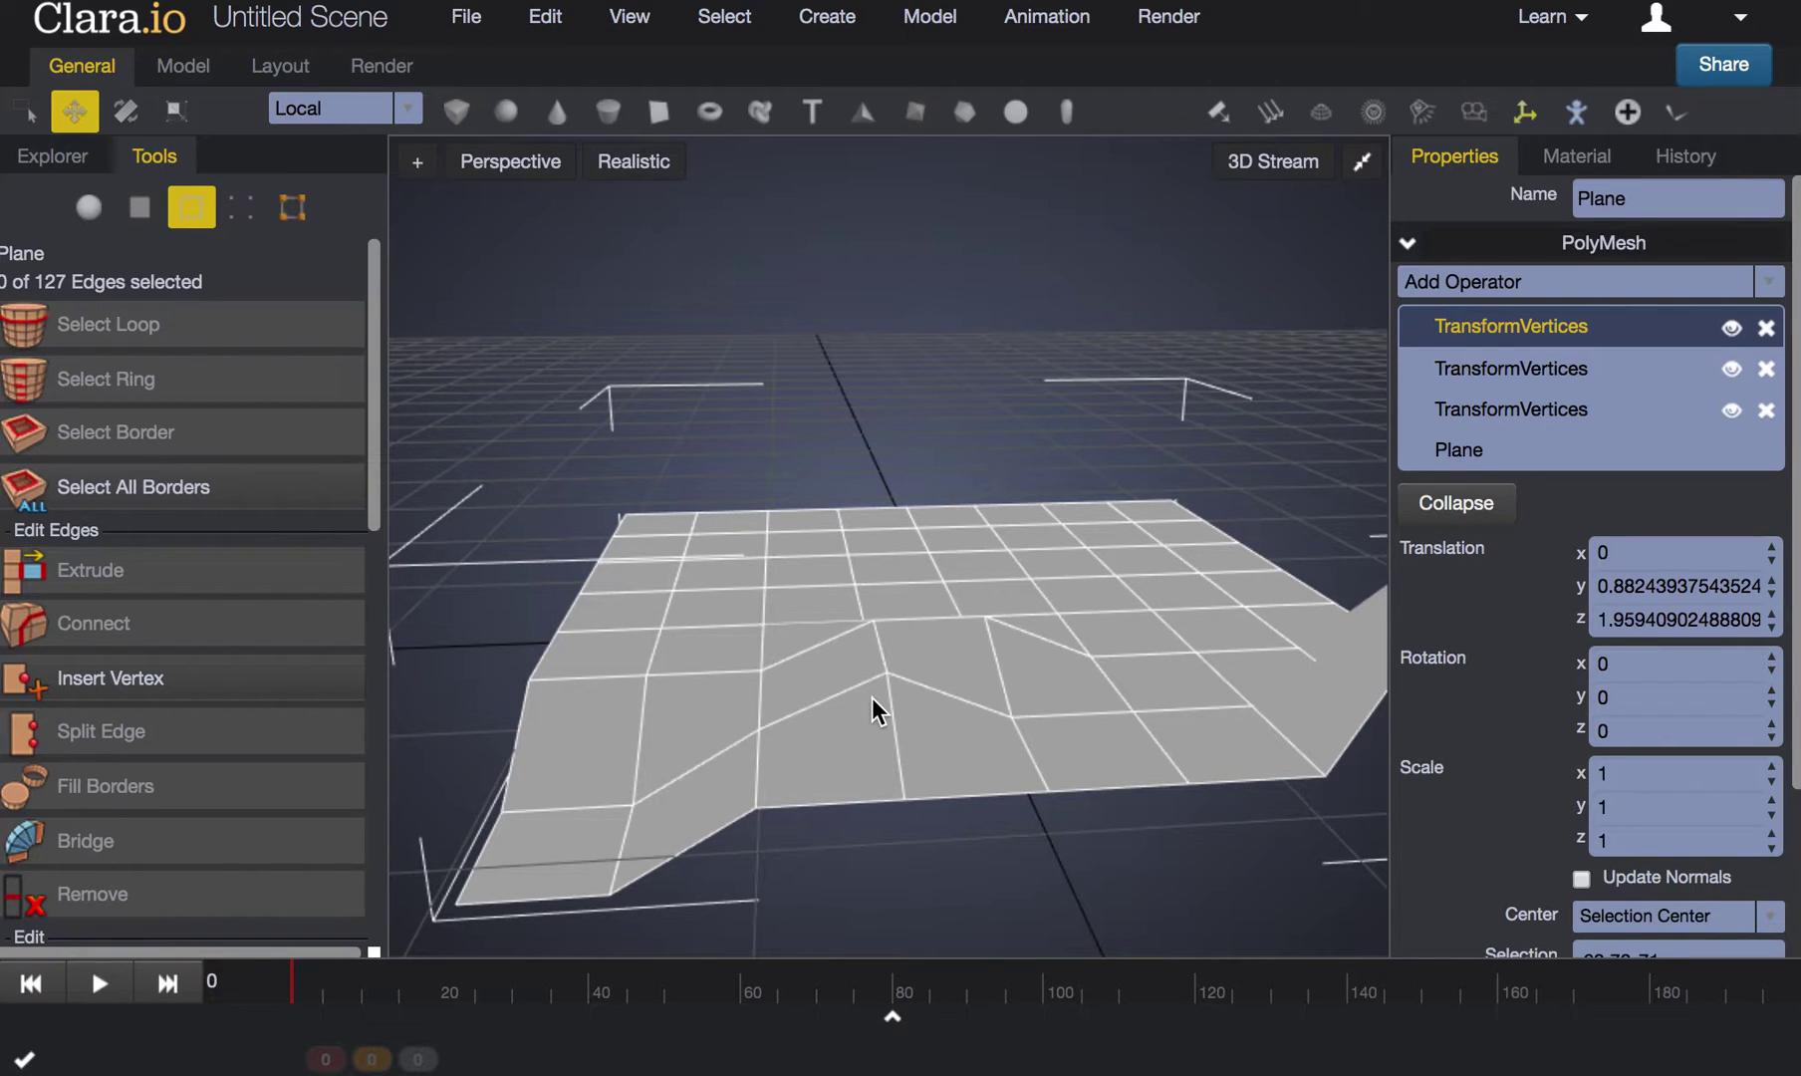
pyautogui.scroll(5, 835, 614)
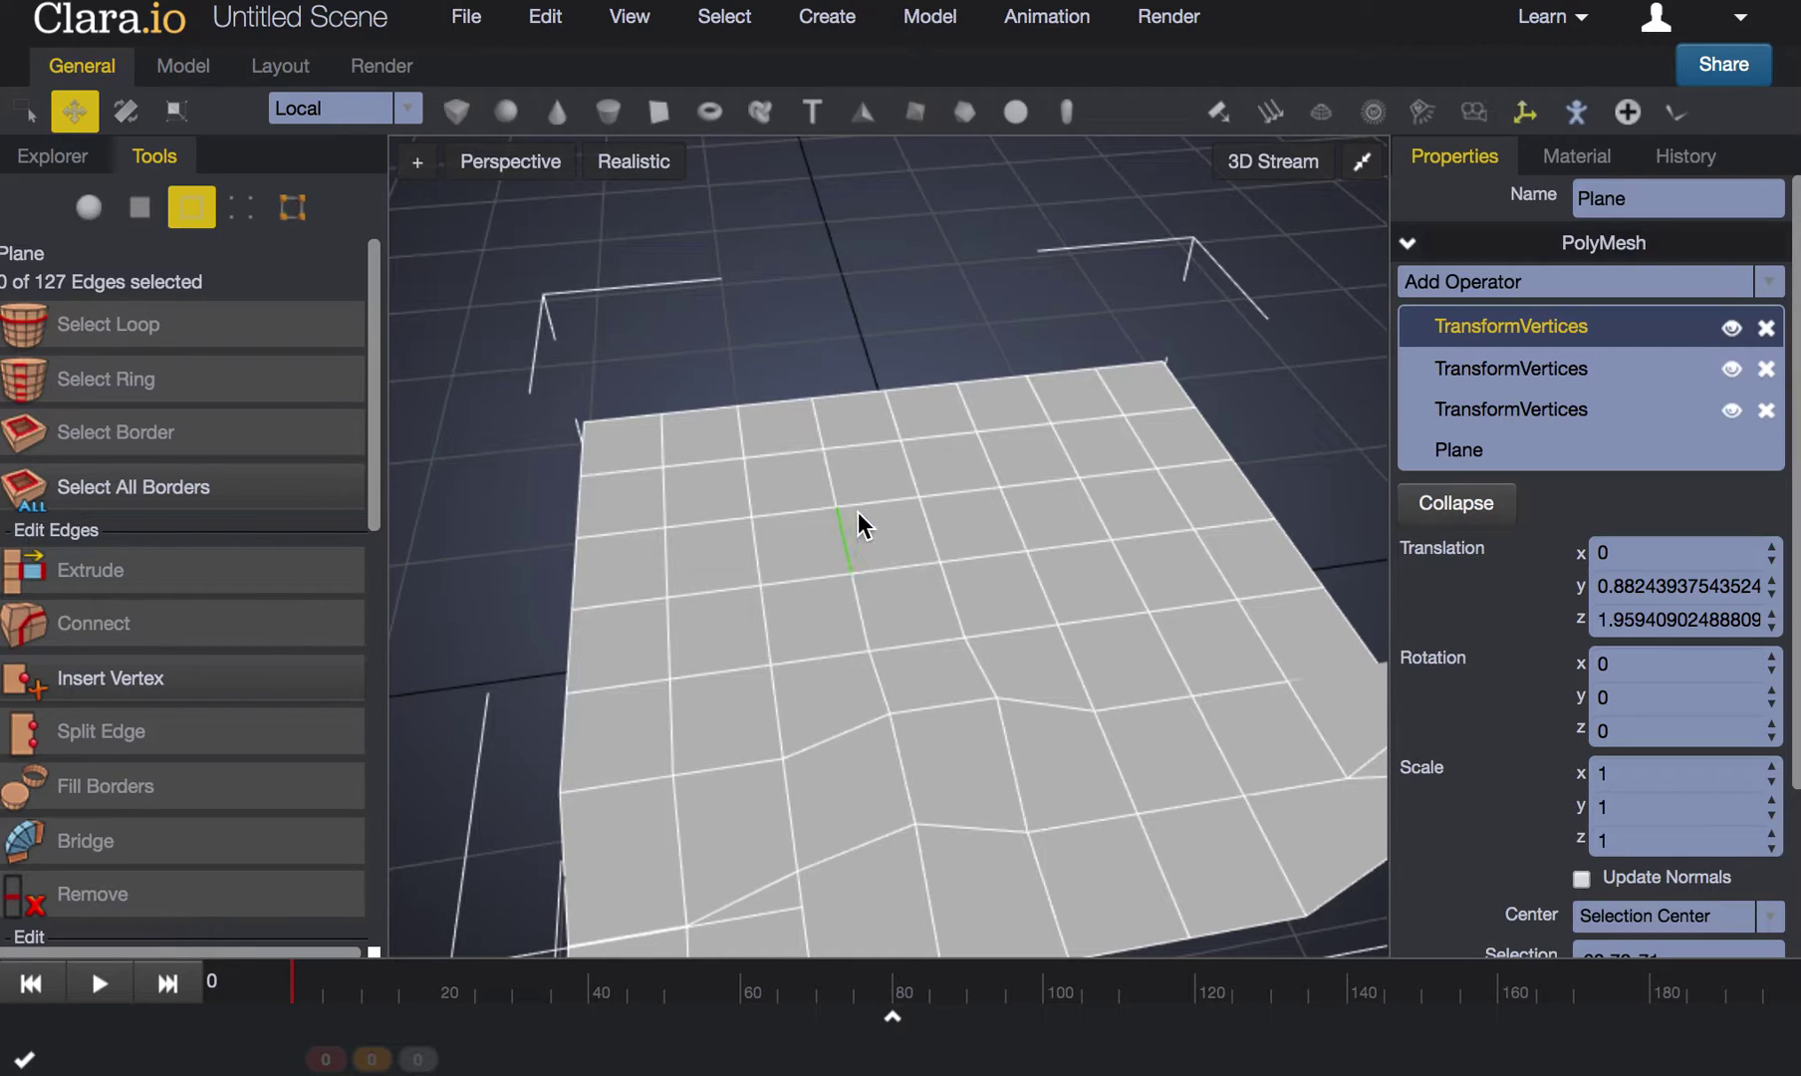
pyautogui.click(889, 504)
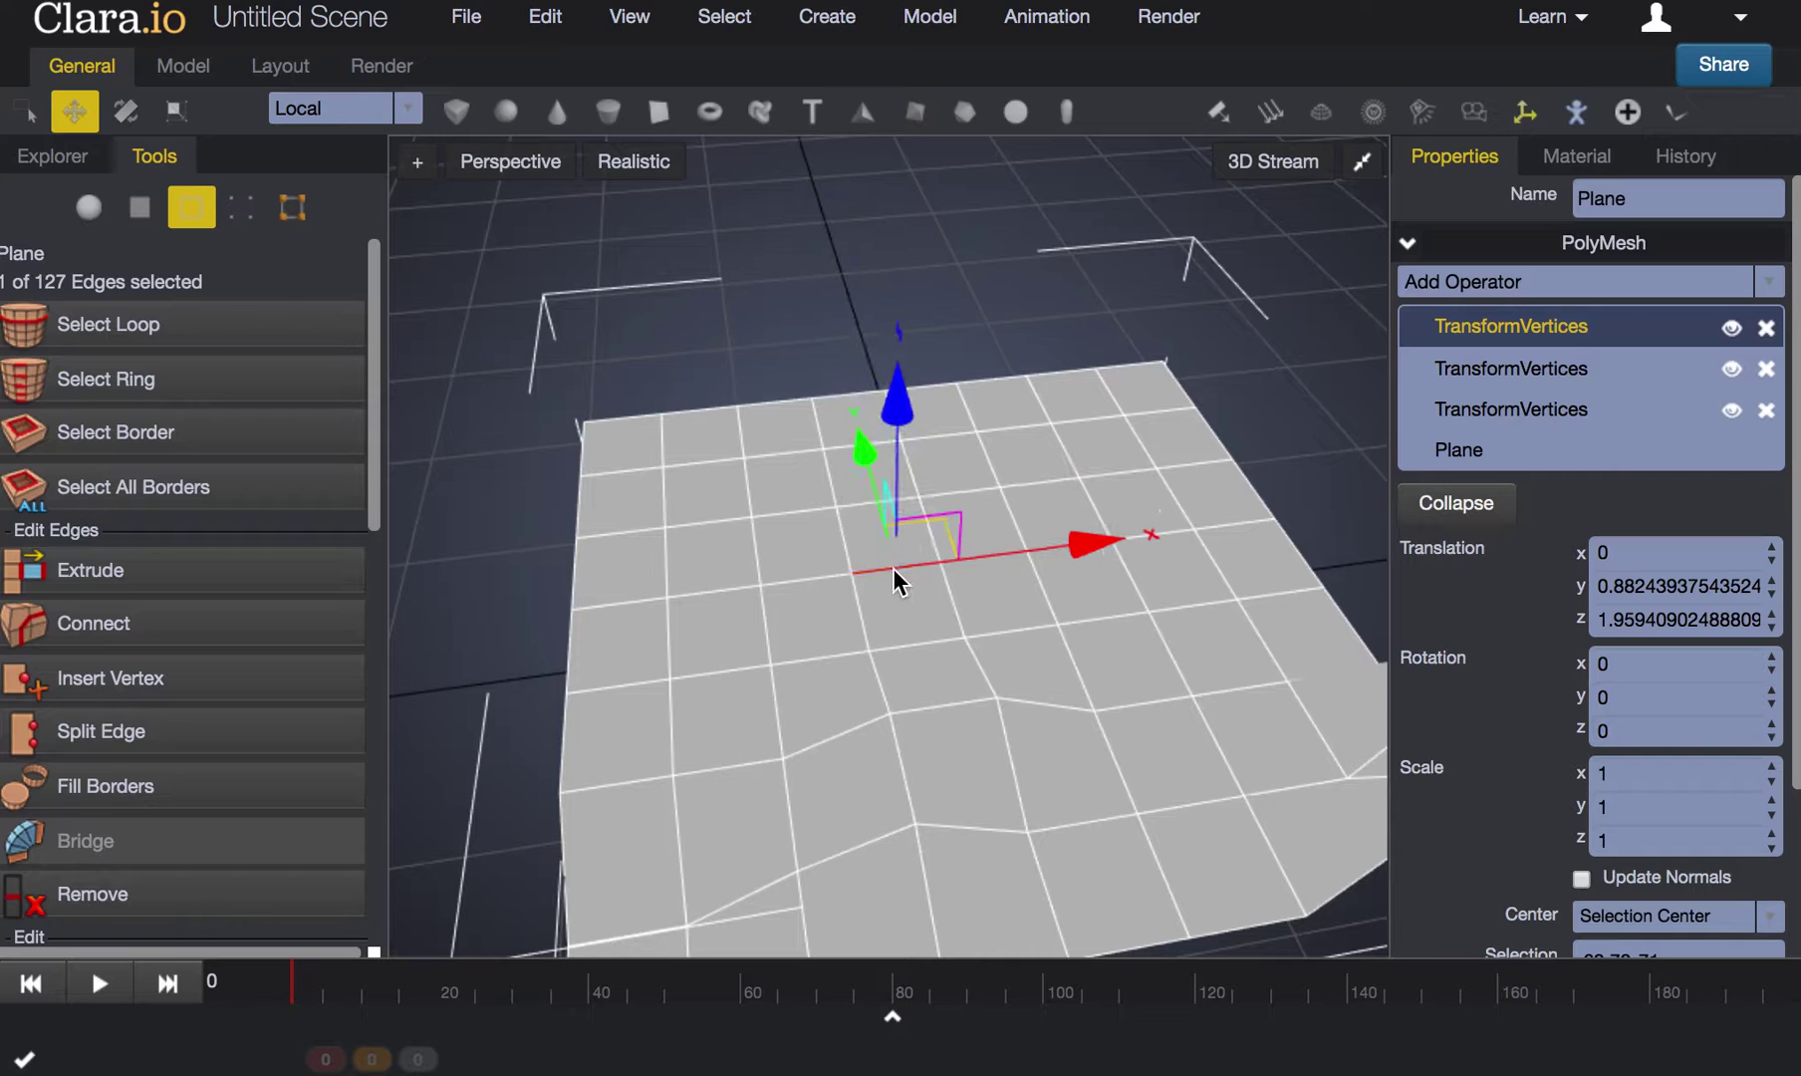
pyautogui.moveTo(900, 442); pyautogui.dragTo(877, 523)
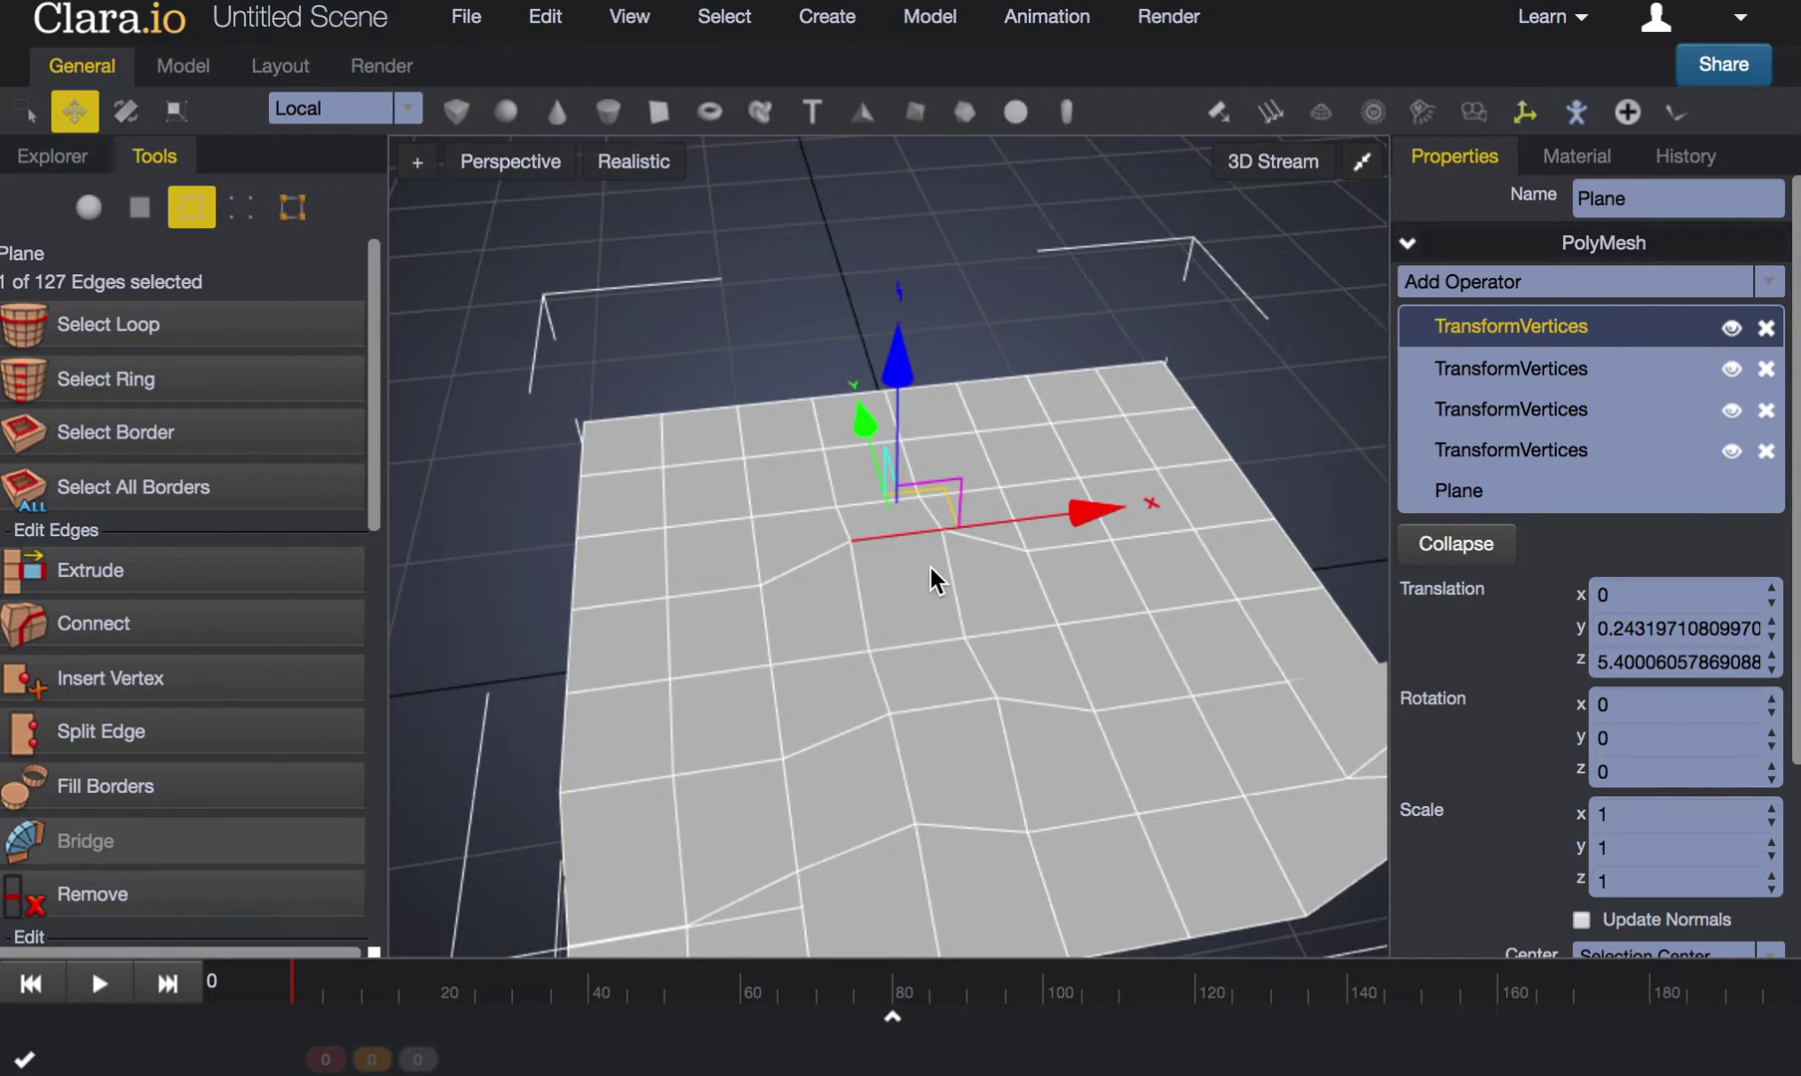
# Step: Shift an edge on the right and lower one on the left to crease the surface
pyautogui.click(1100, 538)
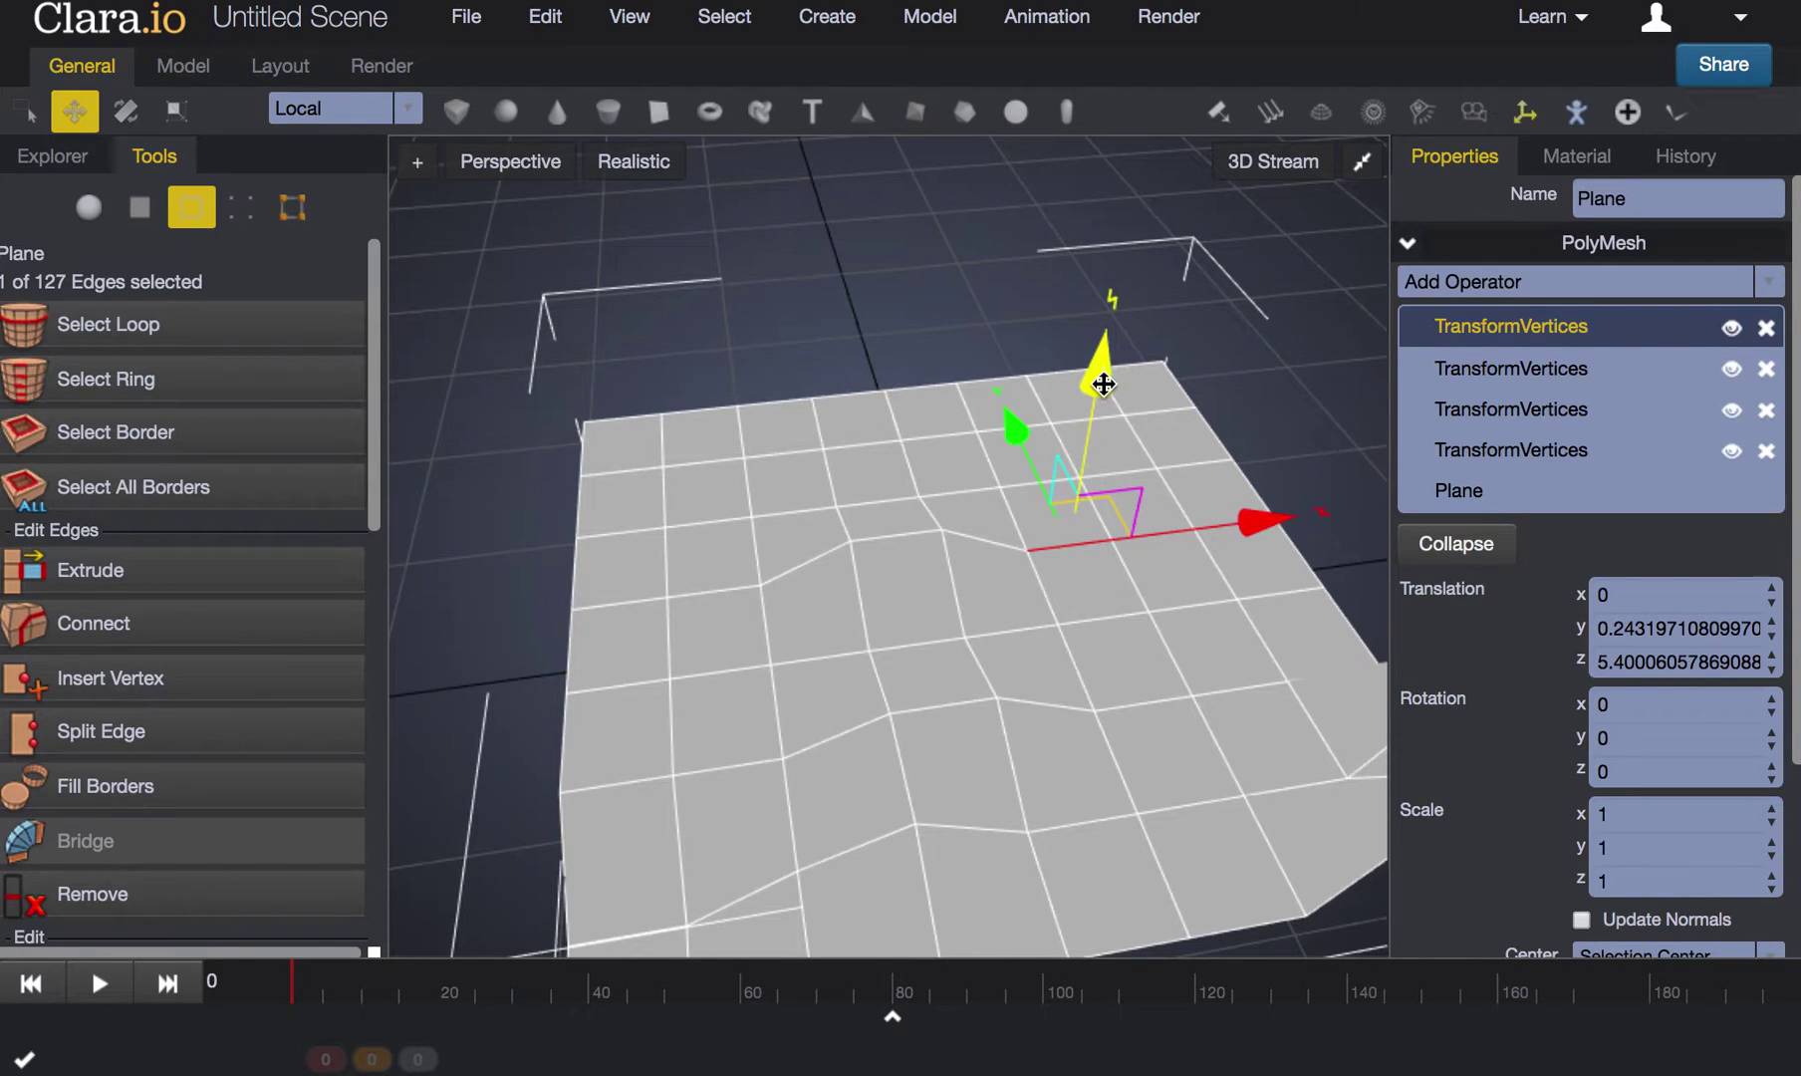
pyautogui.moveTo(1103, 384); pyautogui.dragTo(1097, 409)
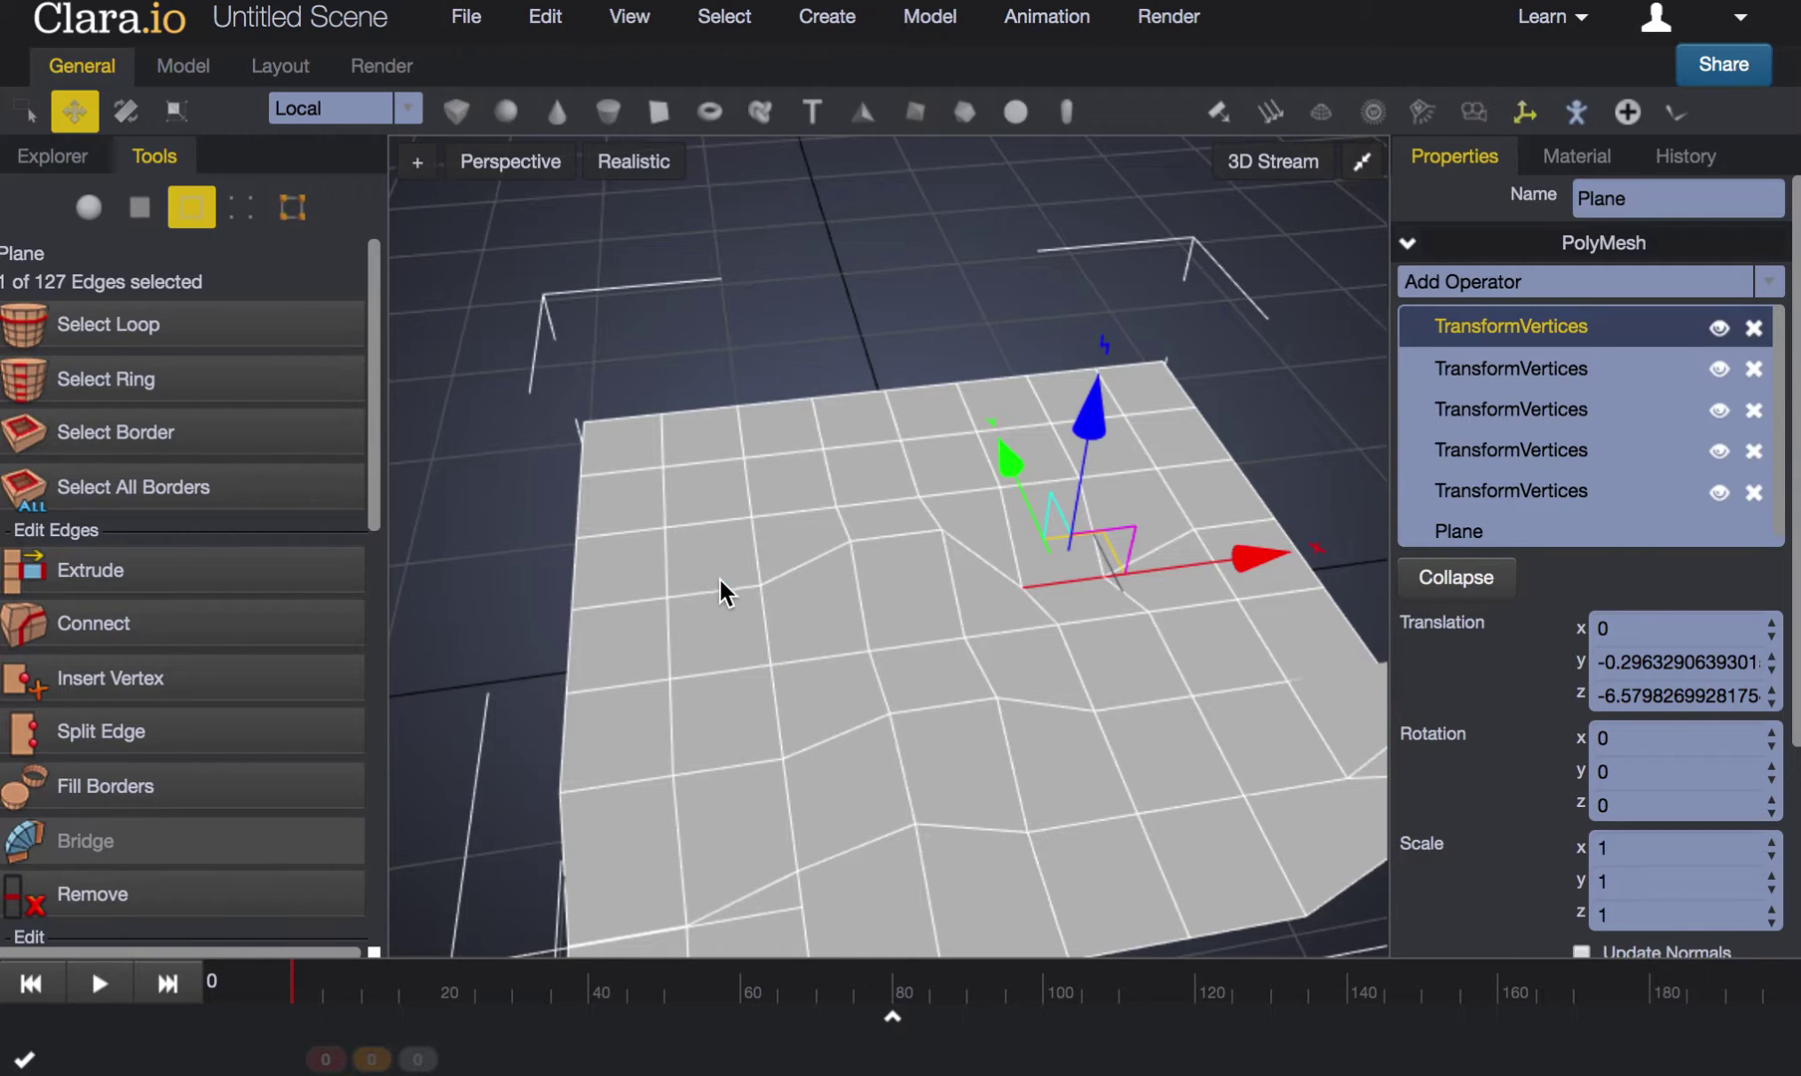
pyautogui.click(691, 594)
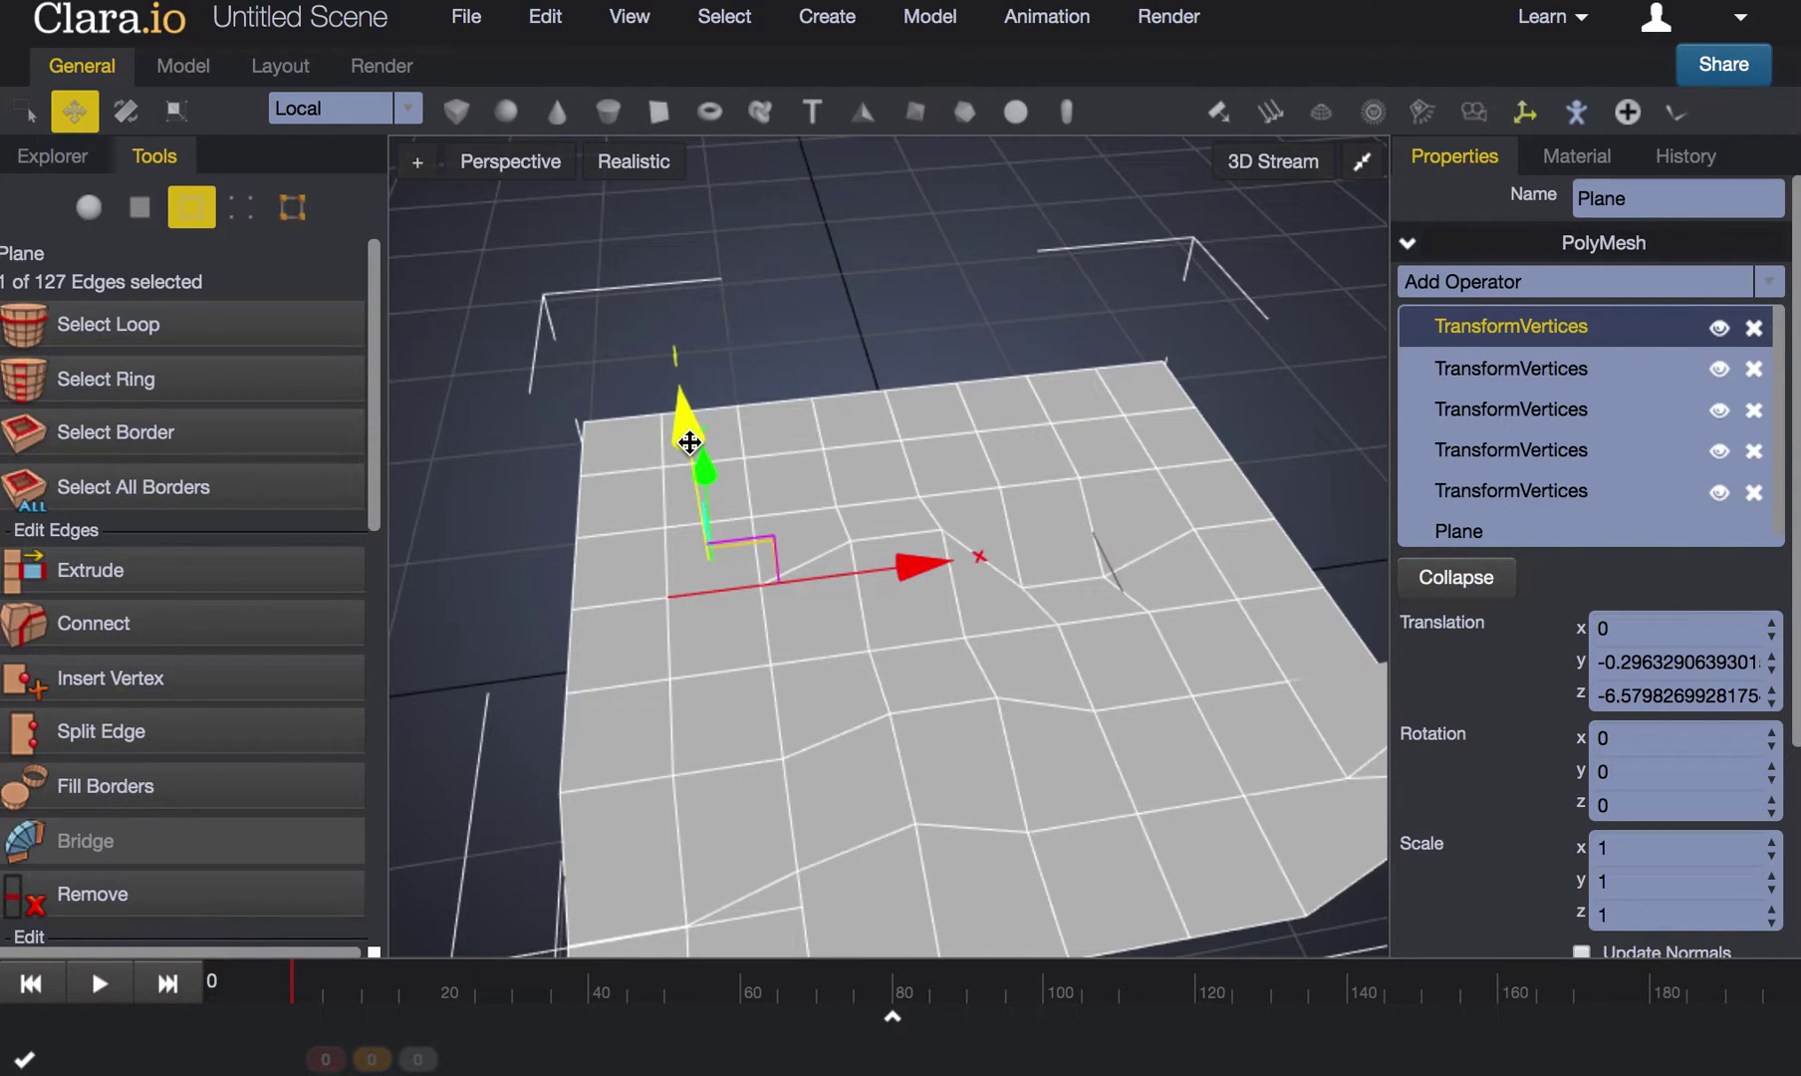
pyautogui.moveTo(689, 442); pyautogui.dragTo(692, 470)
pyautogui.click(892, 499)
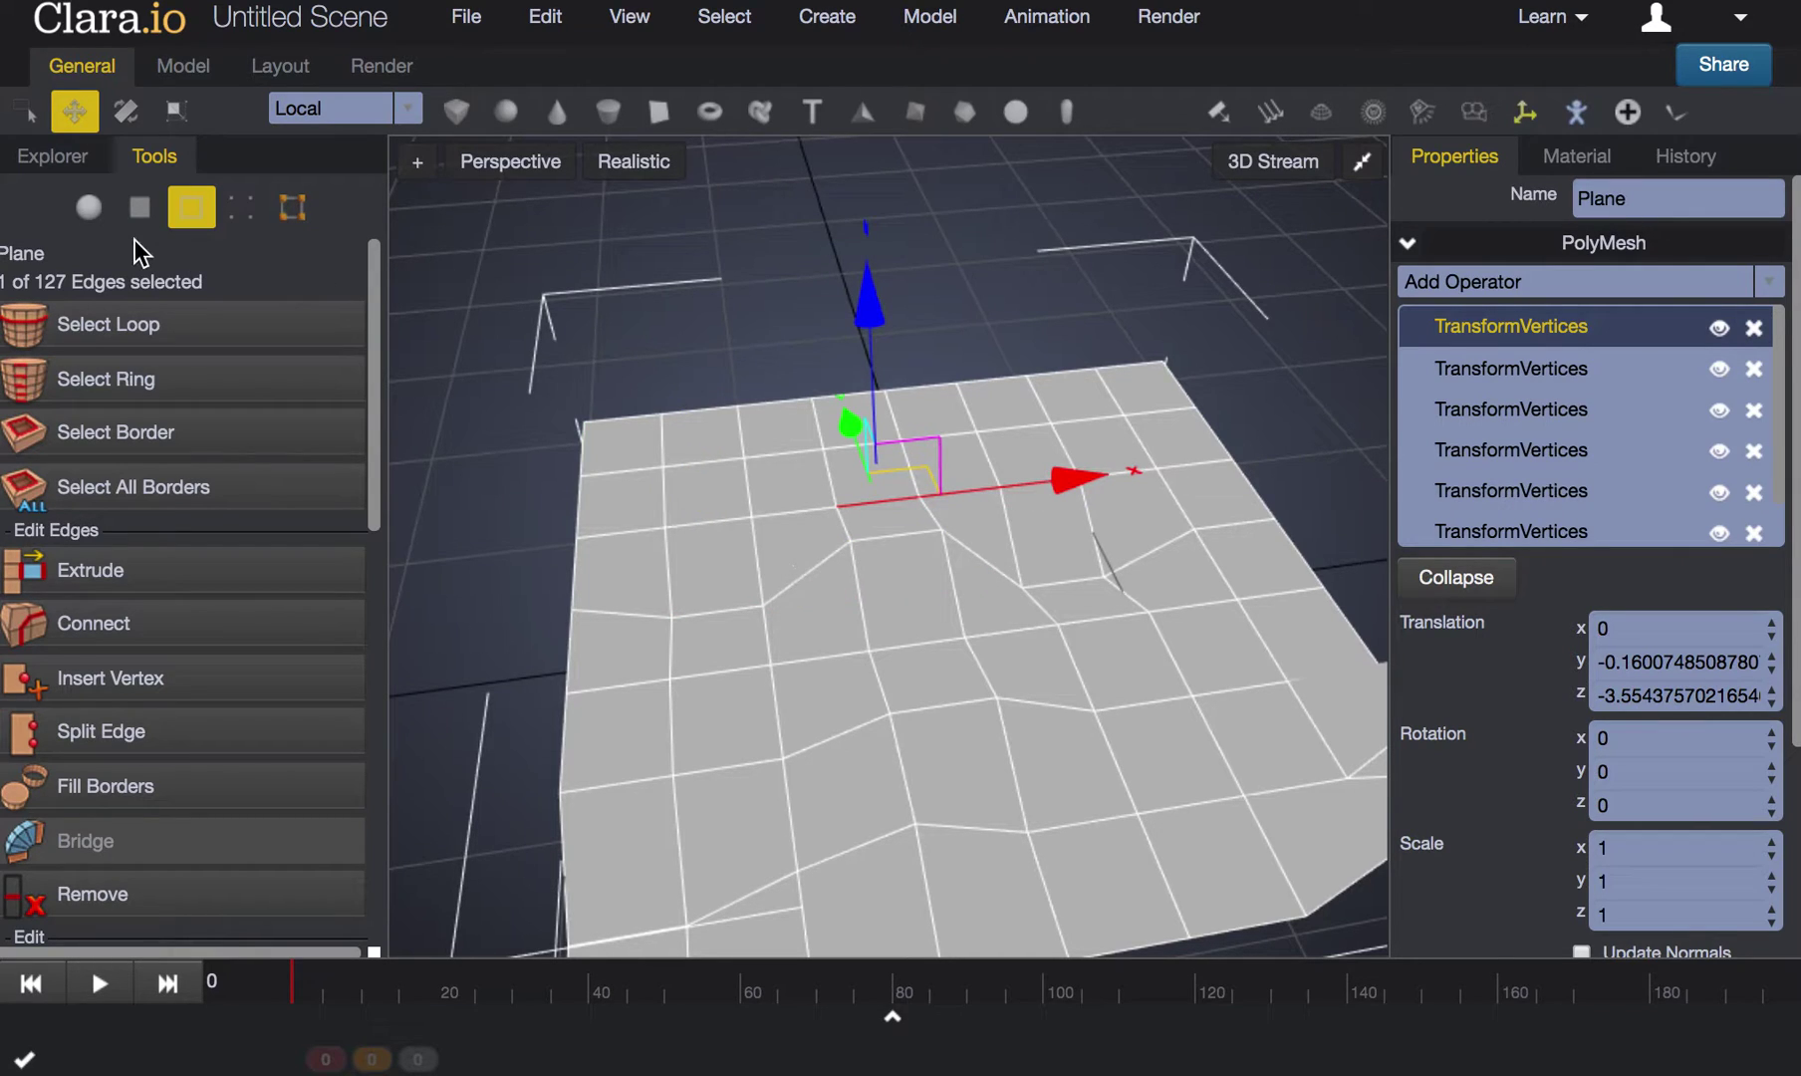
pyautogui.click(114, 324)
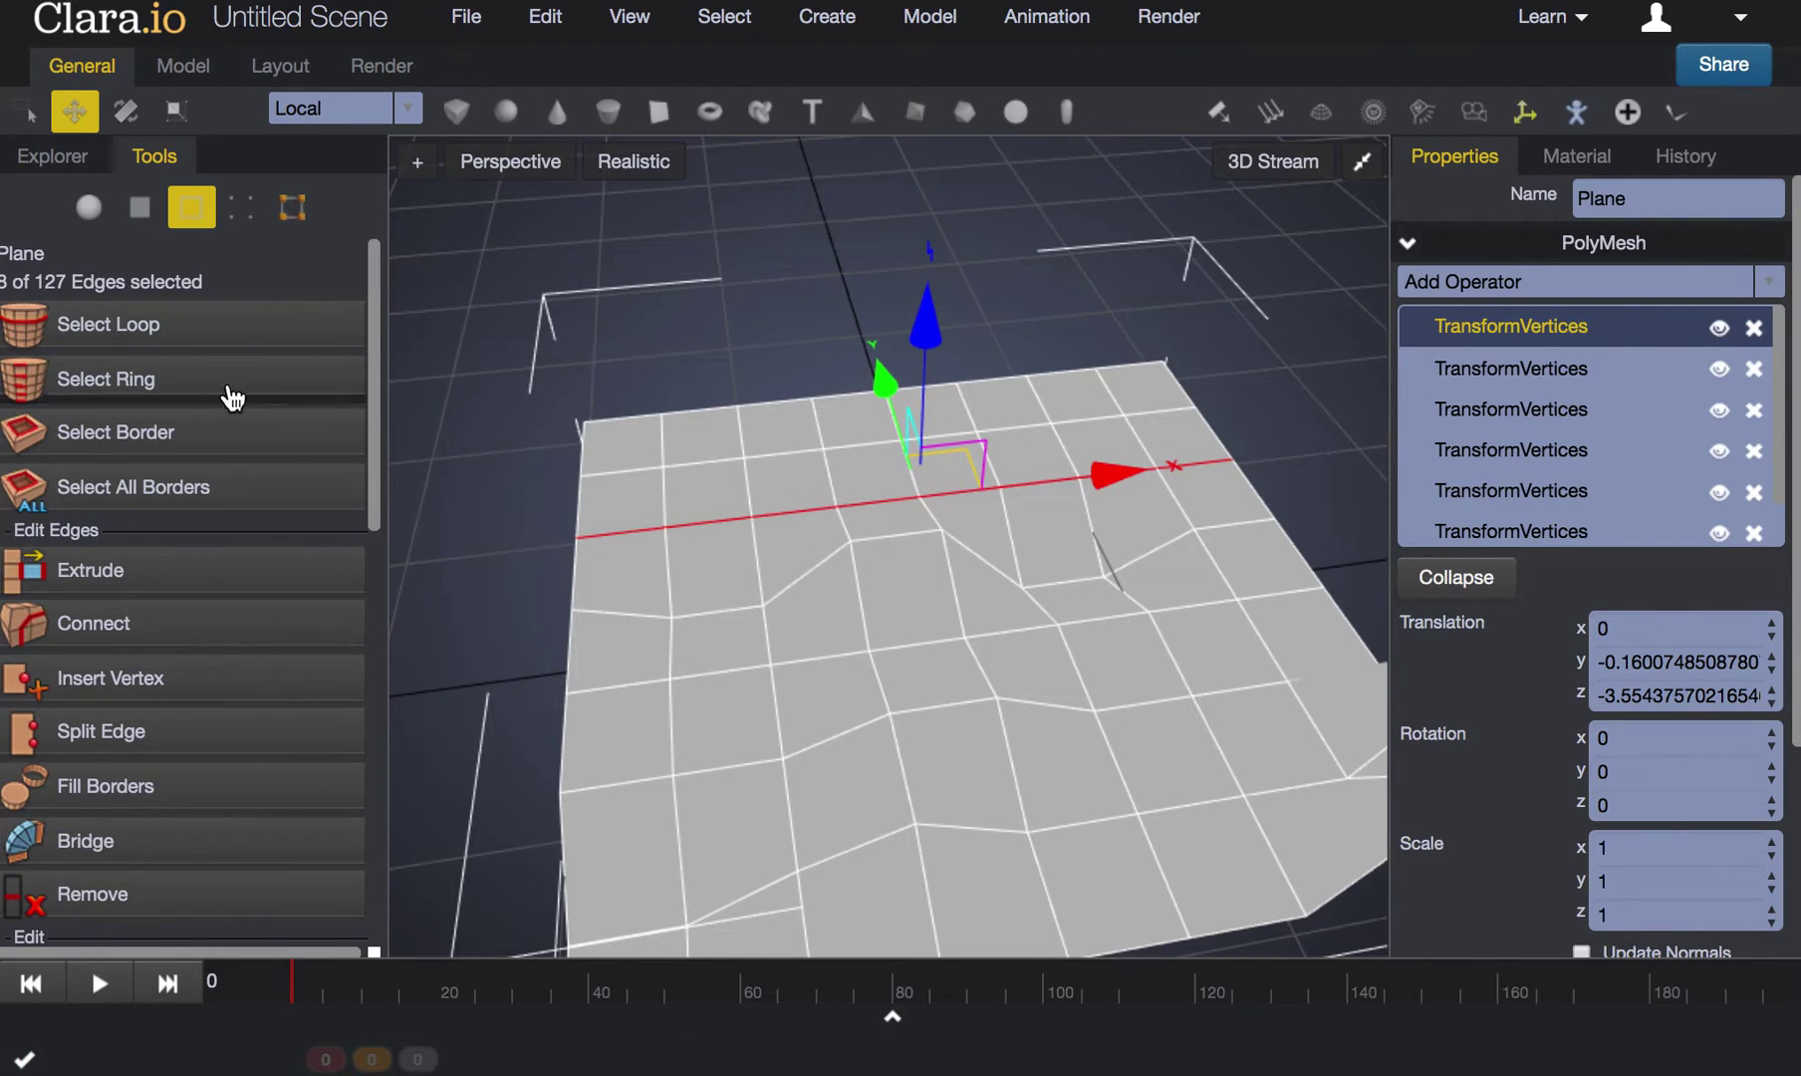
# Step: Try Select Ring and Select Loop on a single interior edge
pyautogui.click(885, 499)
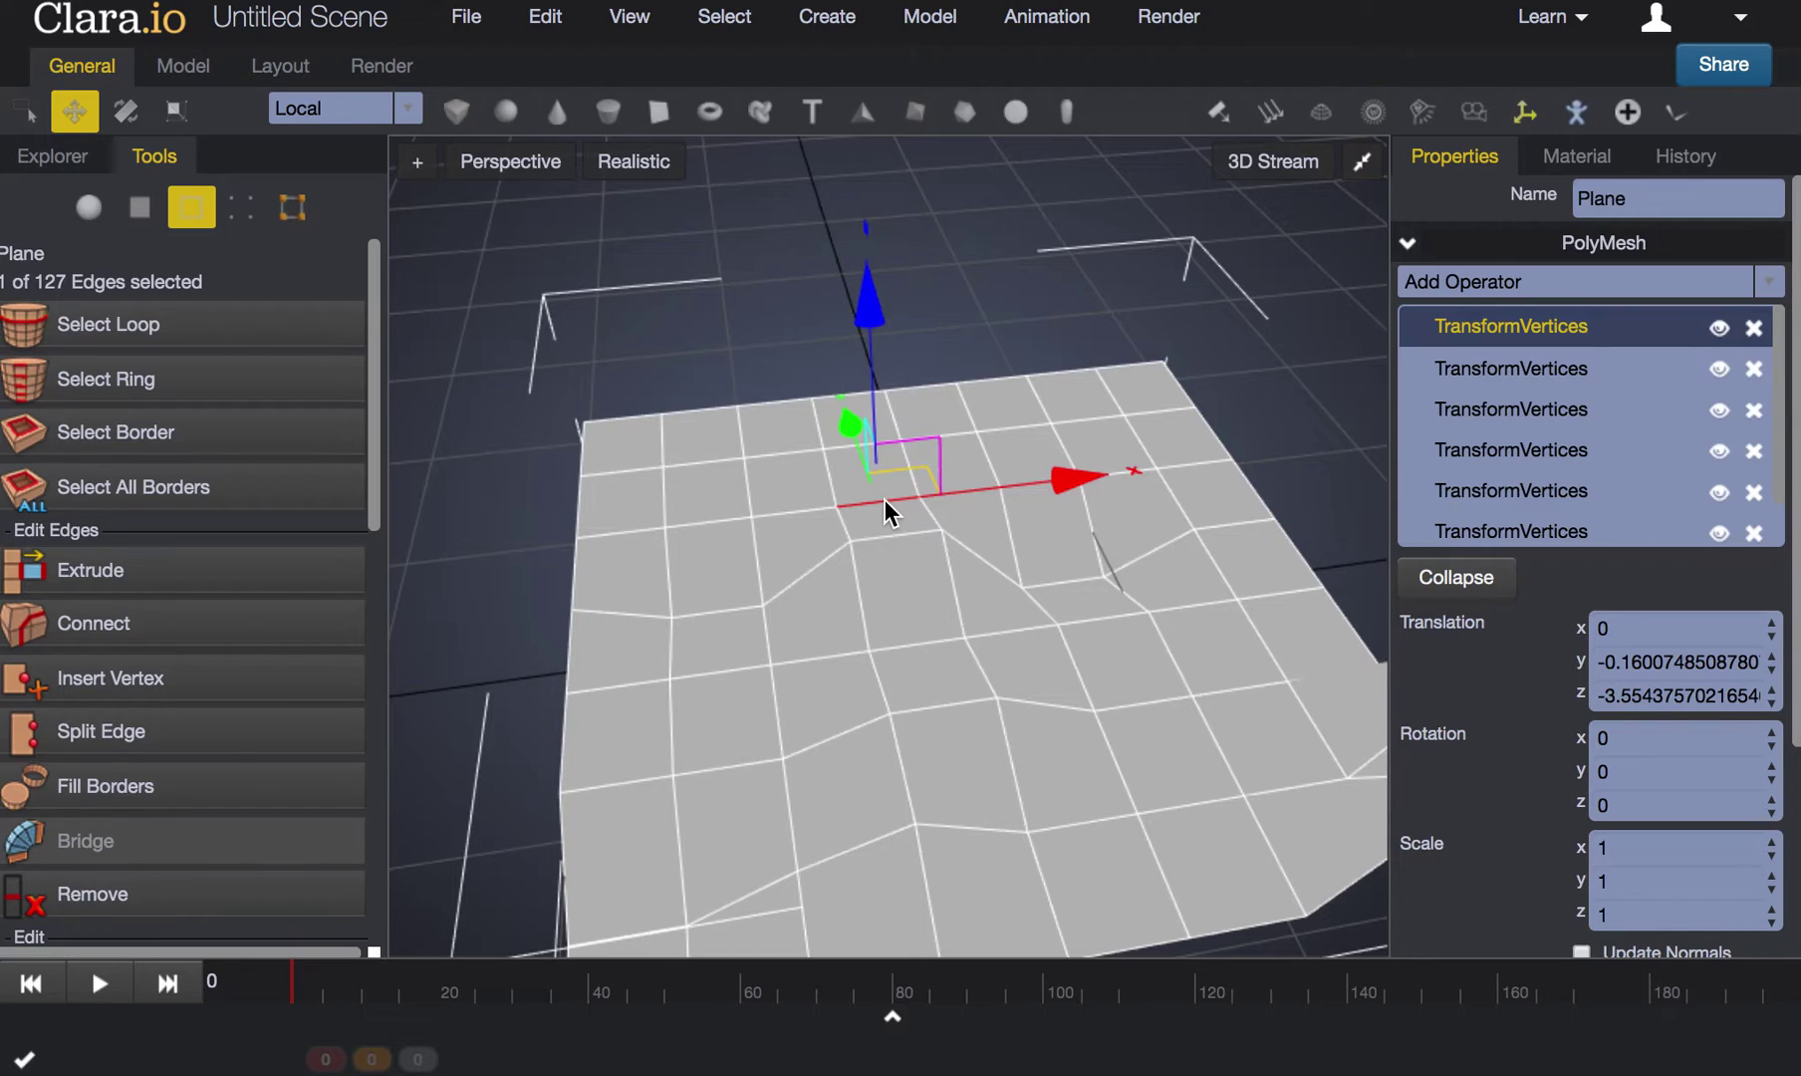
pyautogui.click(152, 383)
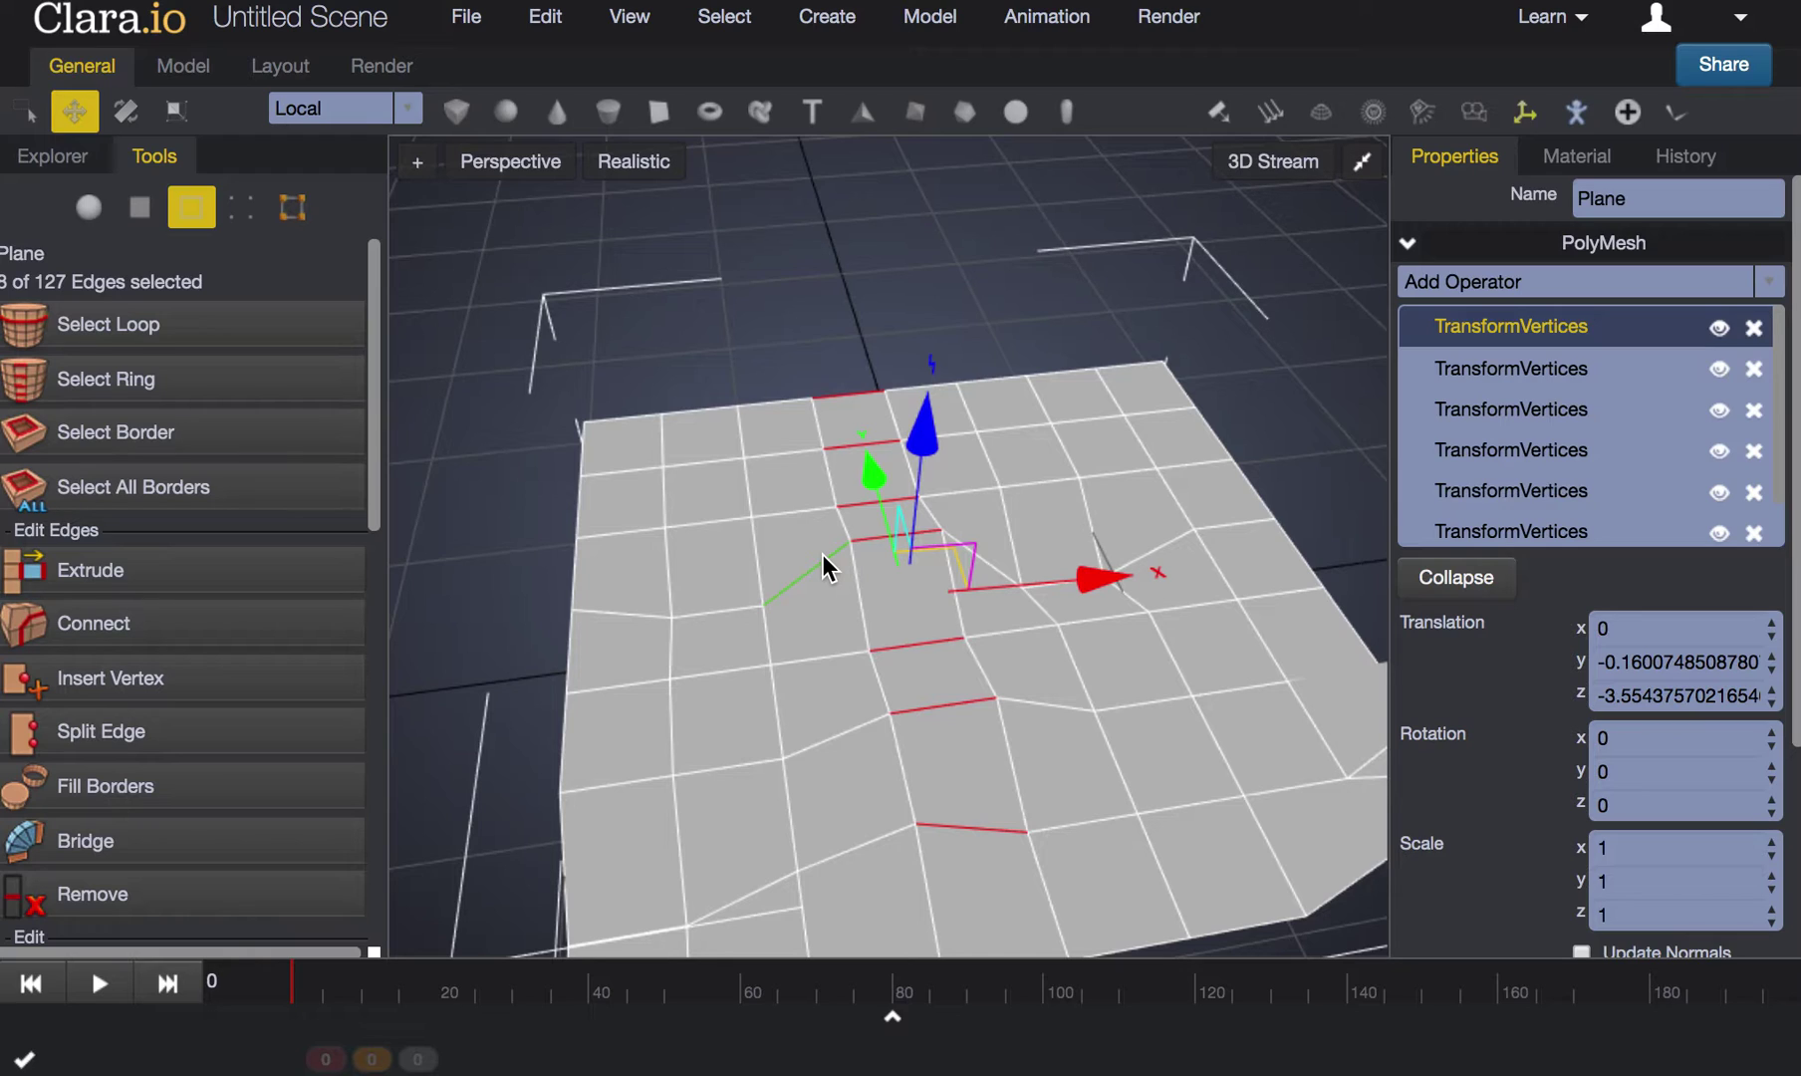
pyautogui.click(181, 336)
pyautogui.click(178, 378)
pyautogui.click(177, 341)
pyautogui.click(181, 382)
pyautogui.scroll(-1, 183, 388)
pyautogui.scroll(1, 176, 396)
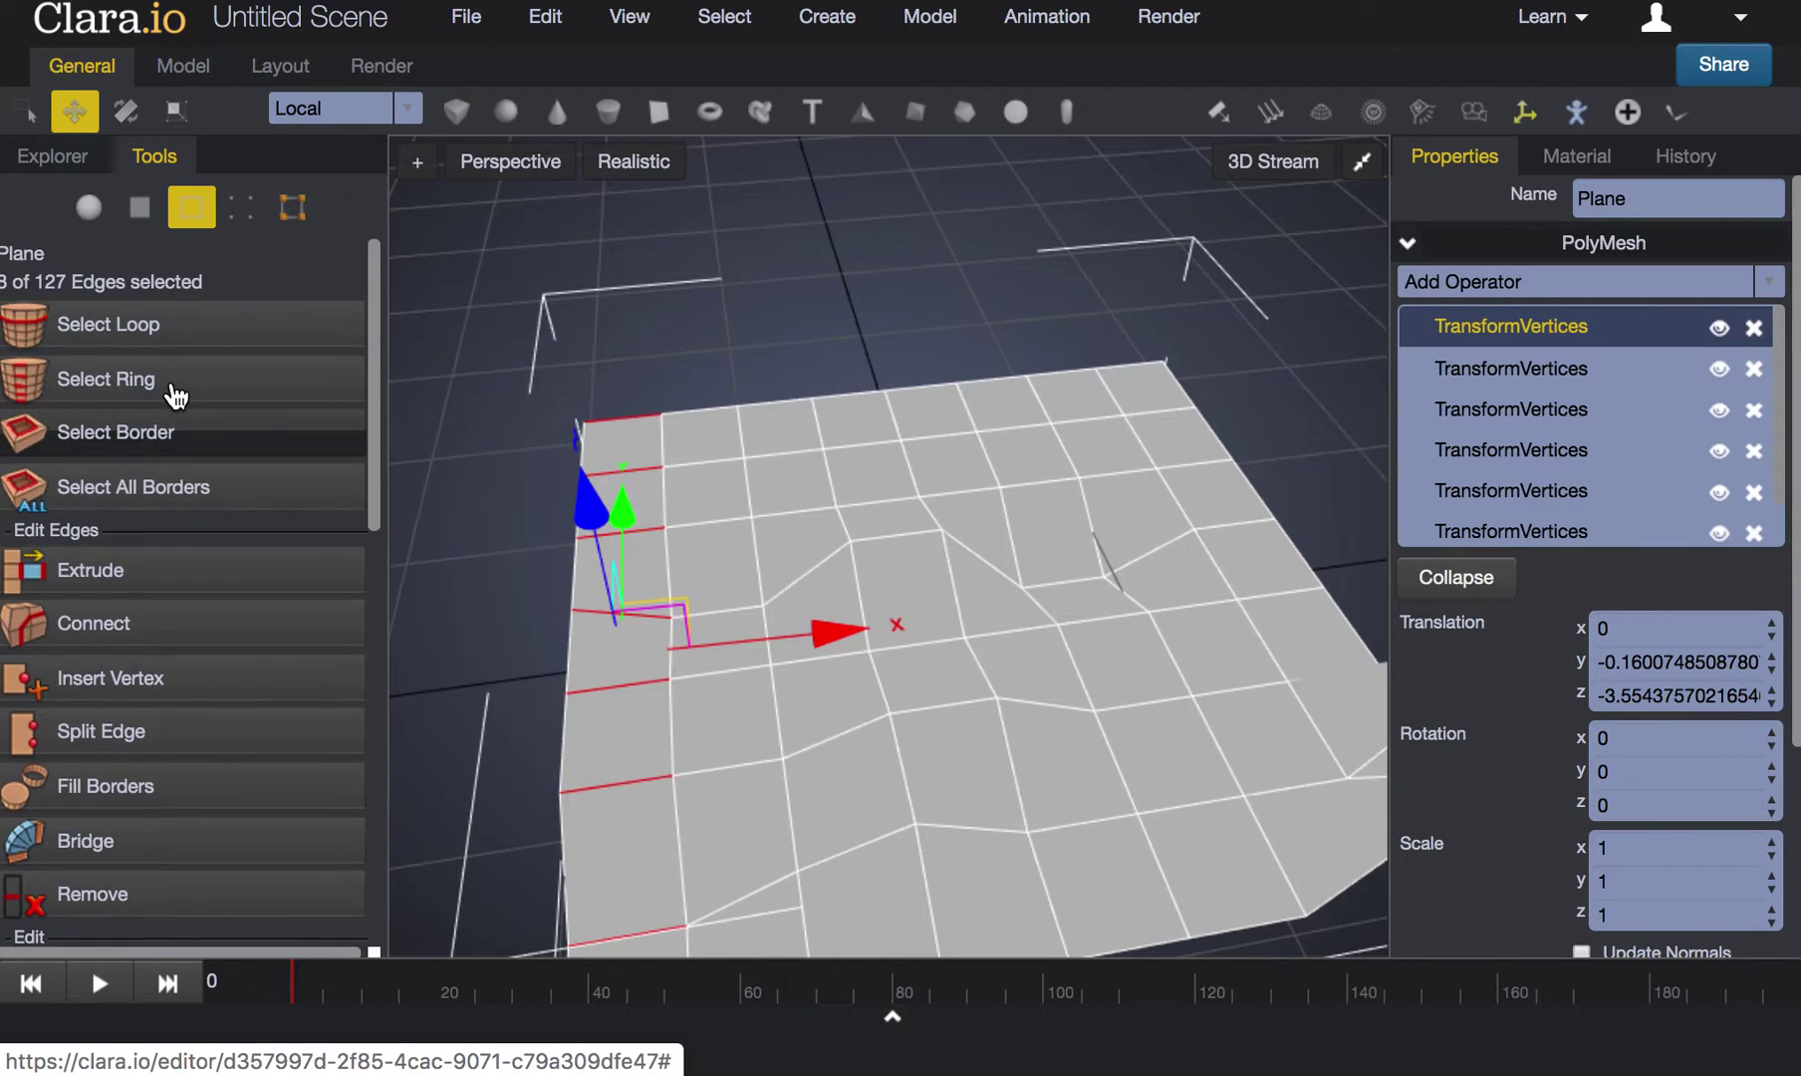
# Step: Select a full horizontal edge loop across the plane and lower it slightly
pyautogui.click(899, 506)
pyautogui.doubleClick(887, 499)
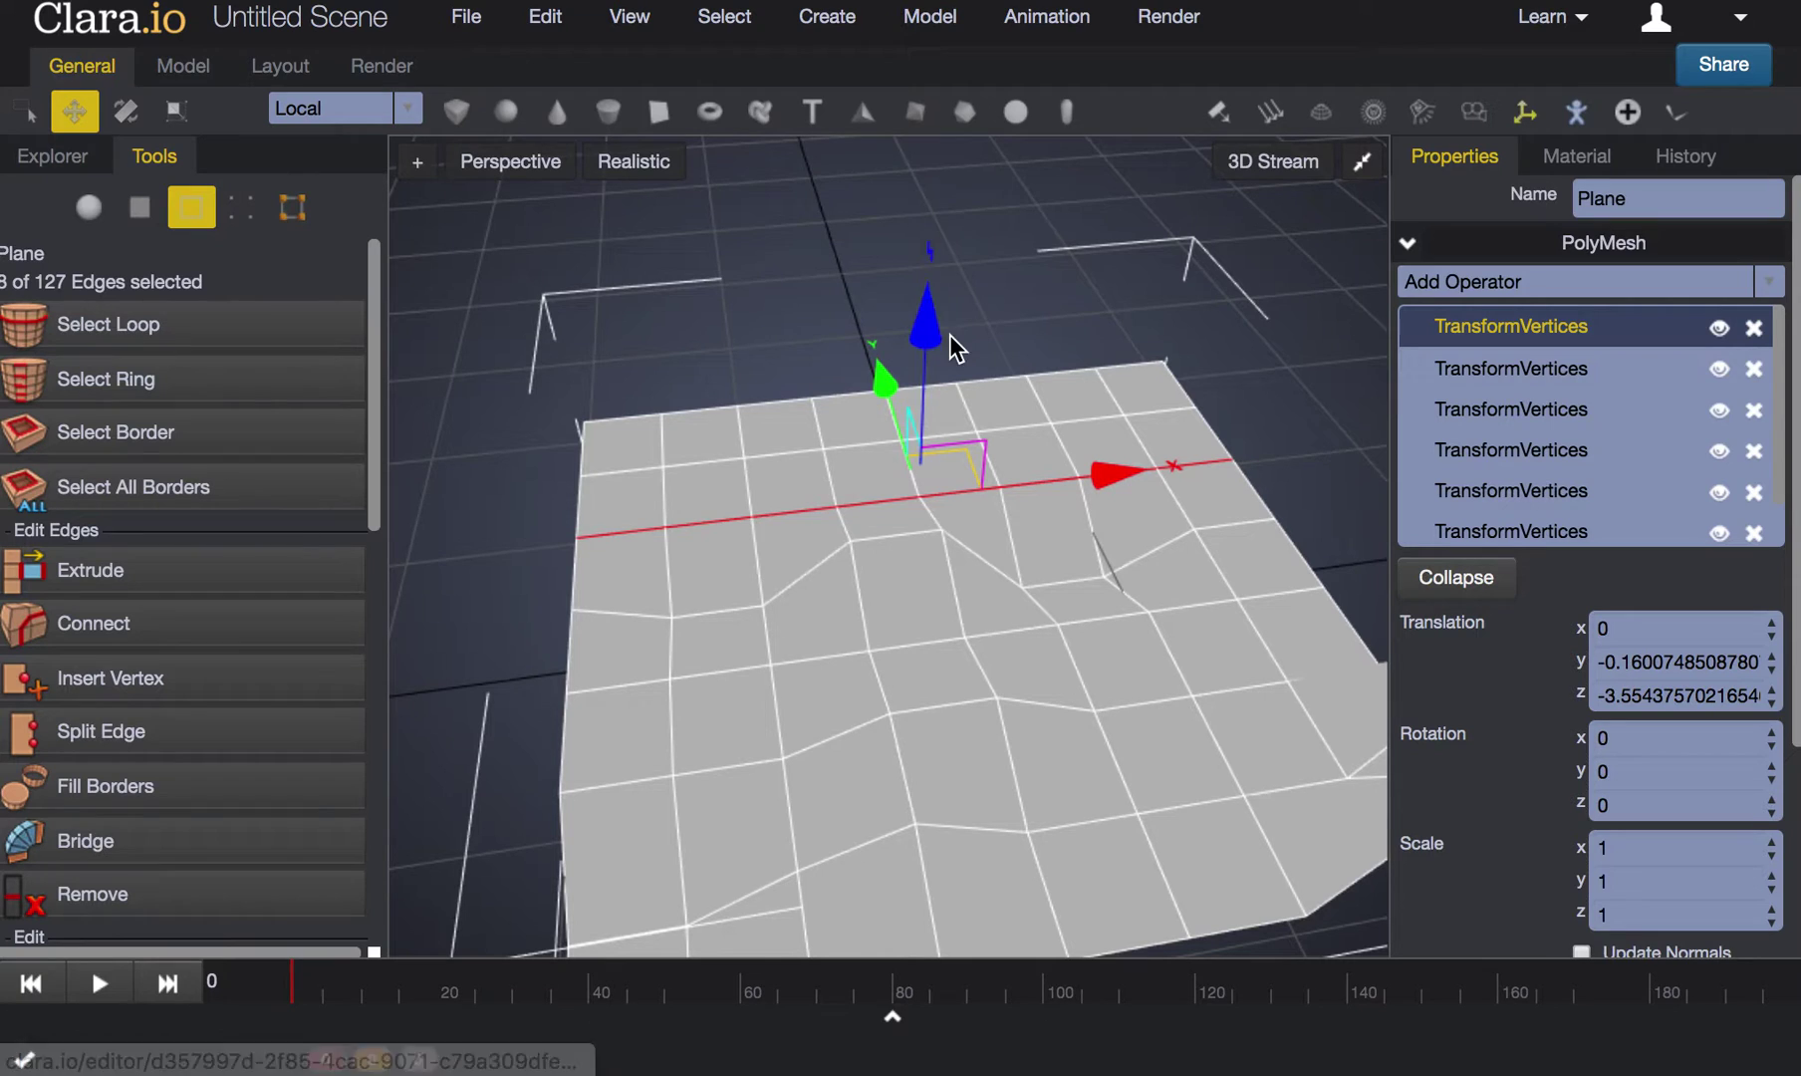
pyautogui.moveTo(921, 315); pyautogui.dragTo(929, 362)
pyautogui.moveTo(944, 682); pyautogui.dragTo(1217, 604, button='right')
# Step: In face mode, raise two faces along the plane's near left border
pyautogui.click(143, 209)
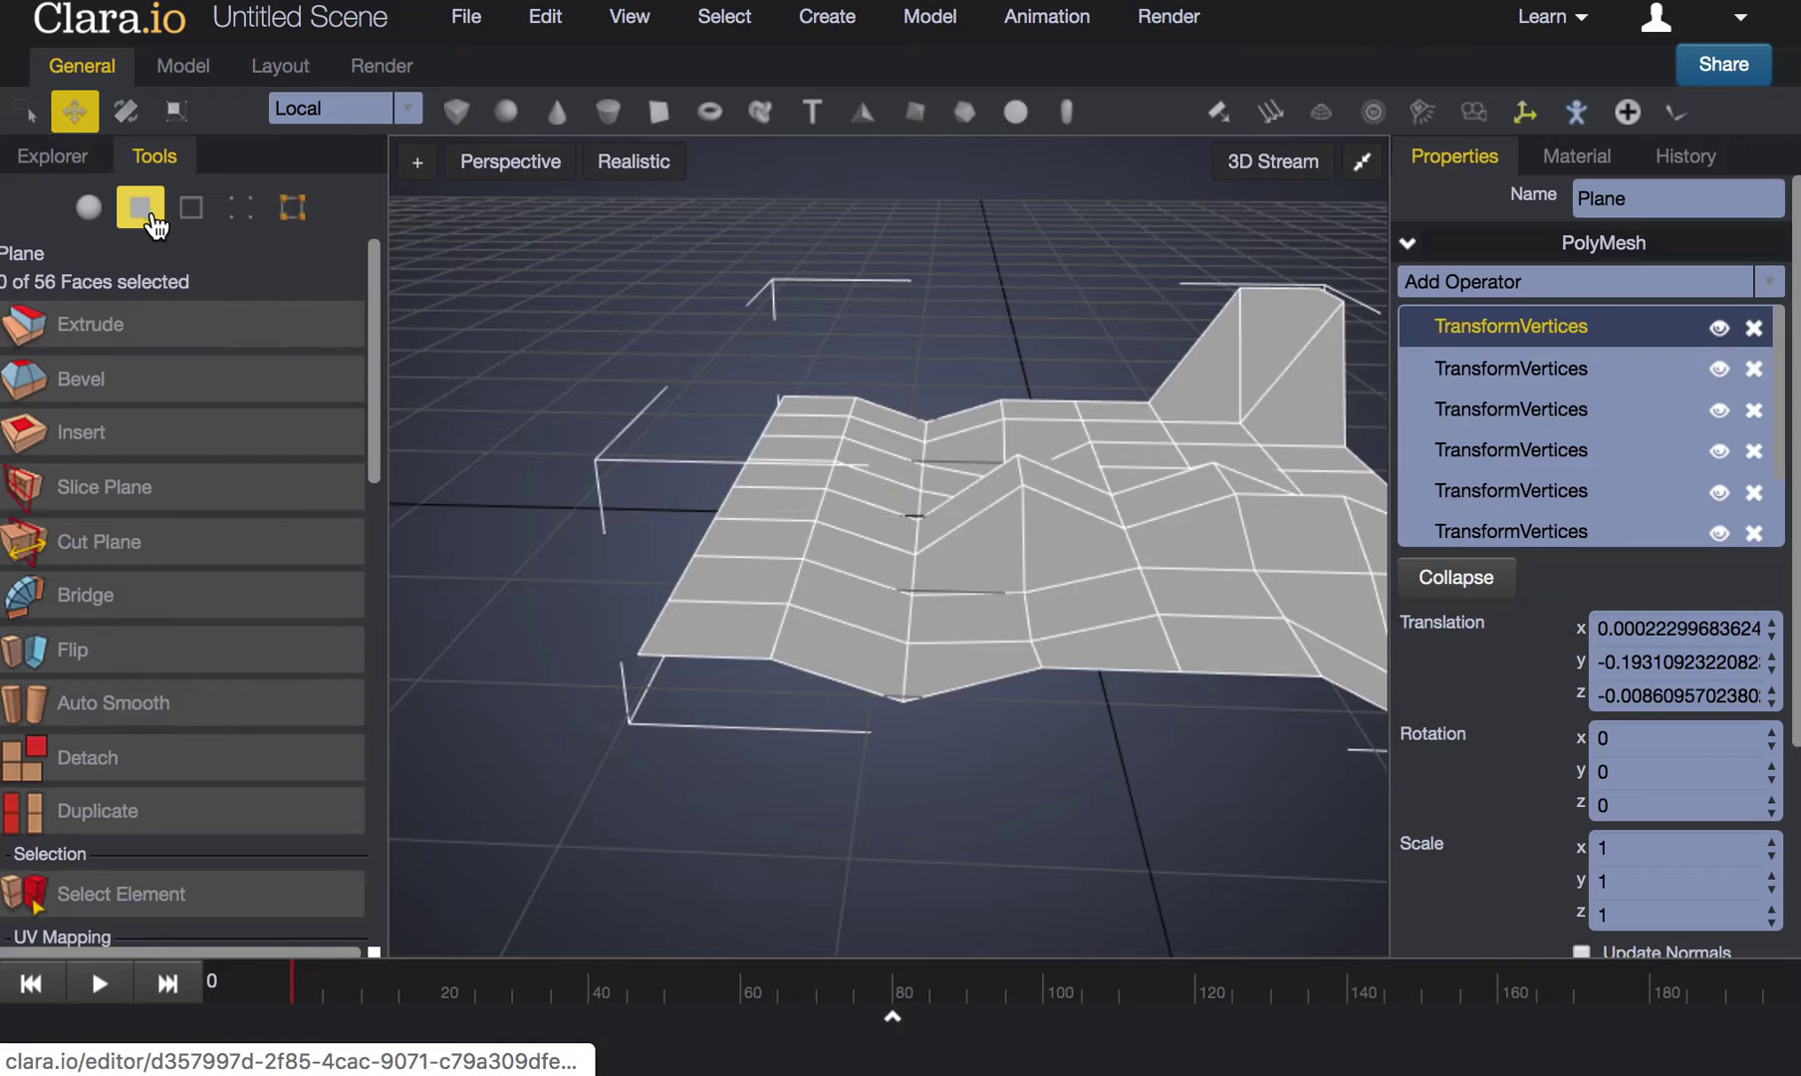
pyautogui.click(729, 625)
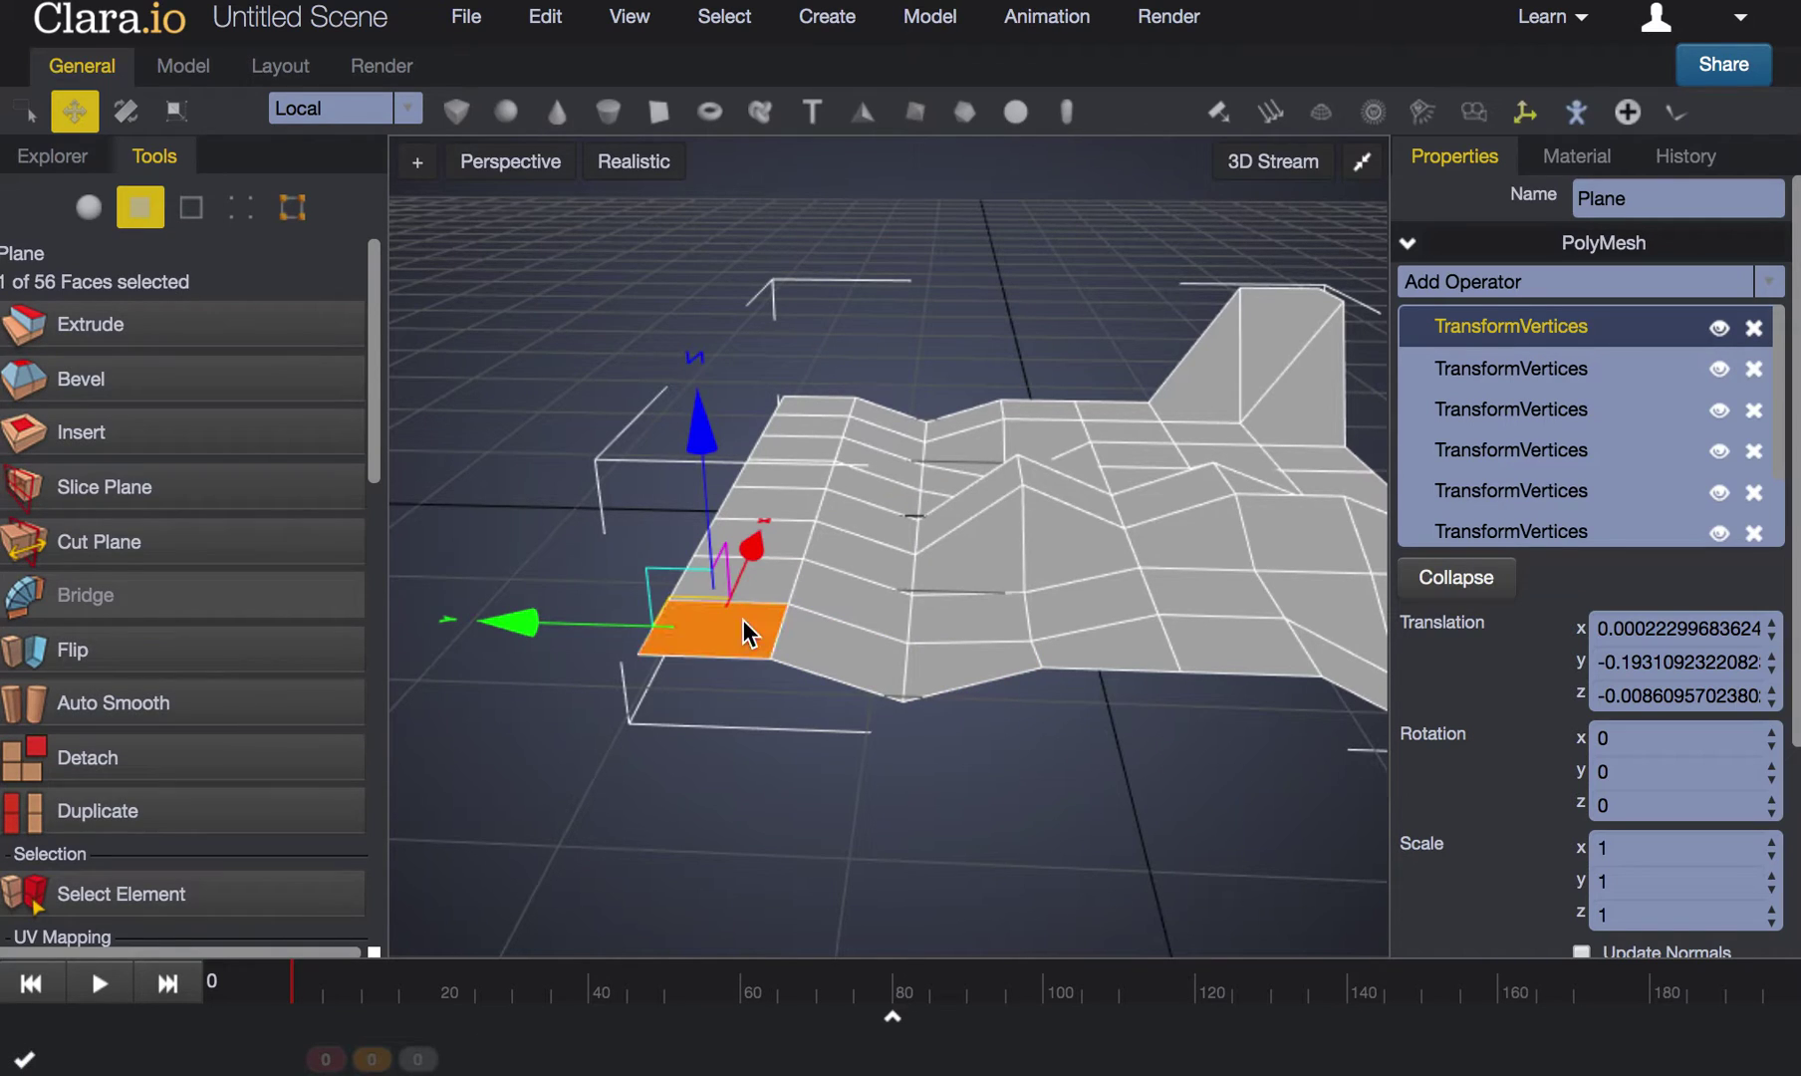
pyautogui.keyDown('shift'); pyautogui.click(785, 543); pyautogui.keyUp('shift')
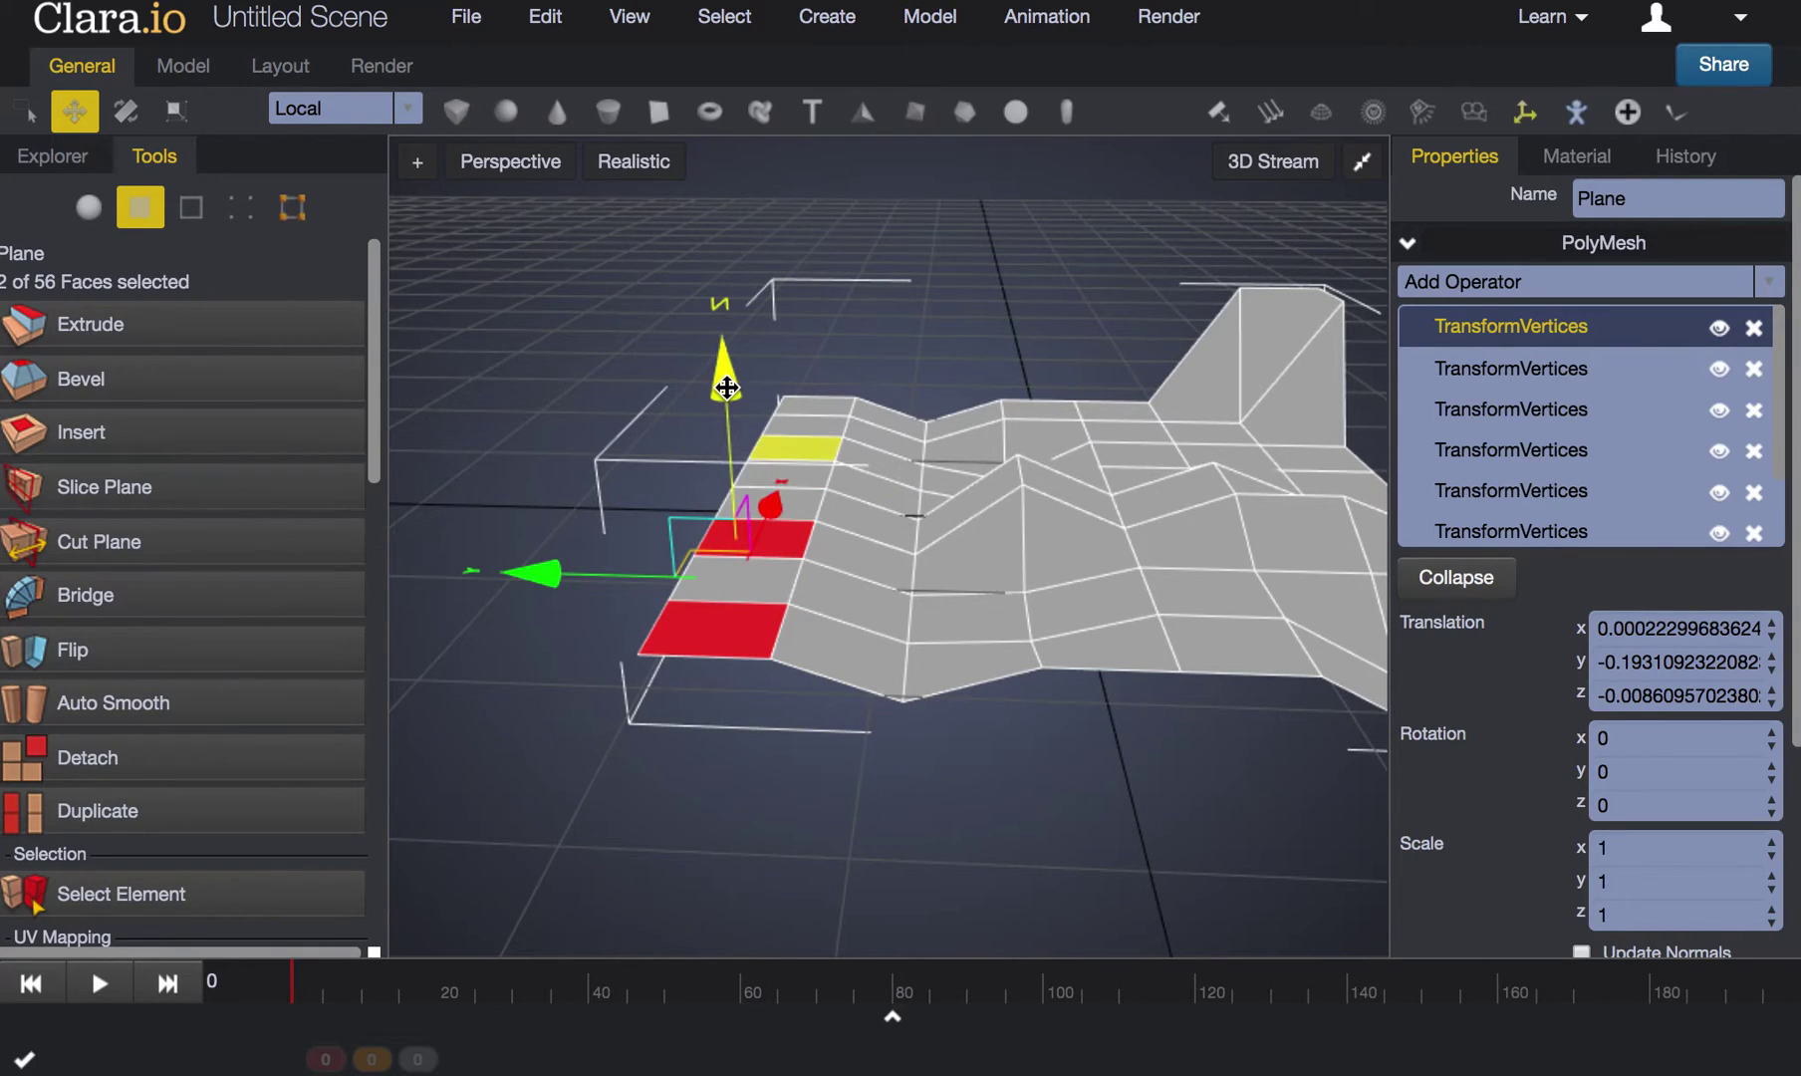
pyautogui.moveTo(727, 388); pyautogui.dragTo(728, 349)
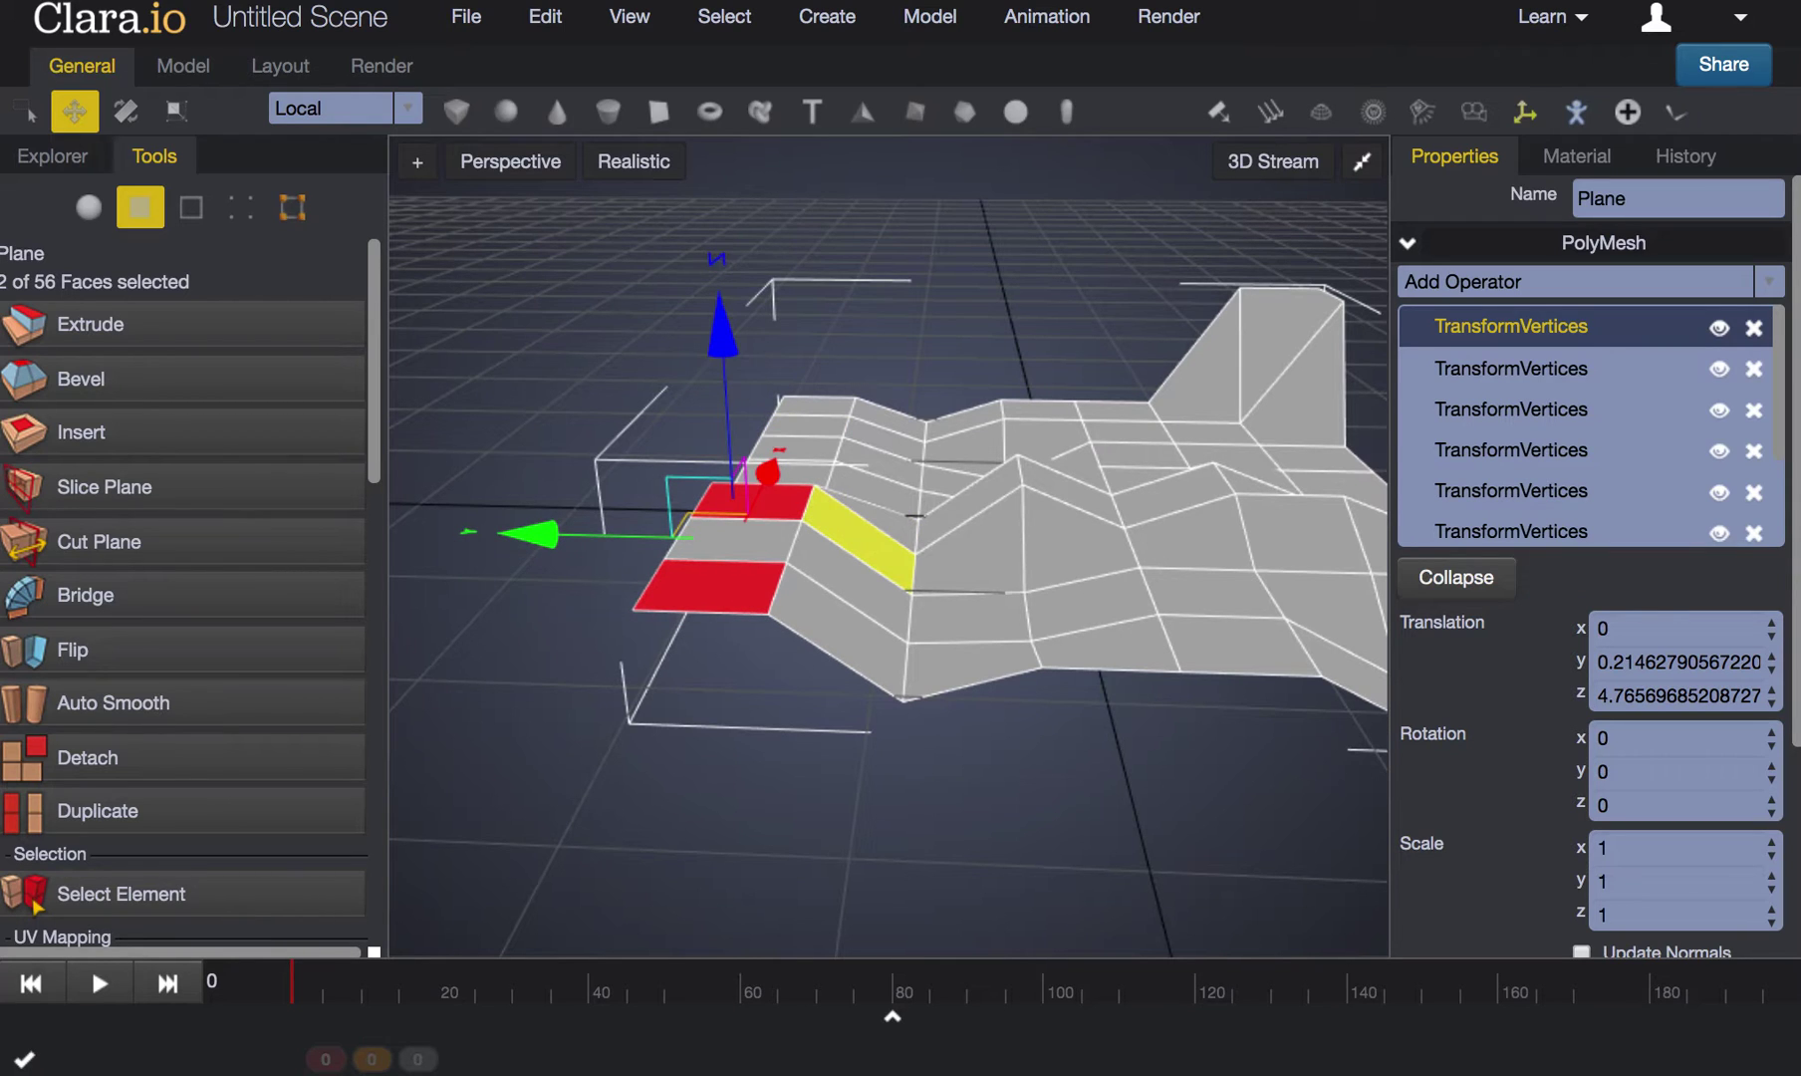
pyautogui.moveTo(697, 916); pyautogui.dragTo(839, 492, button='middle')
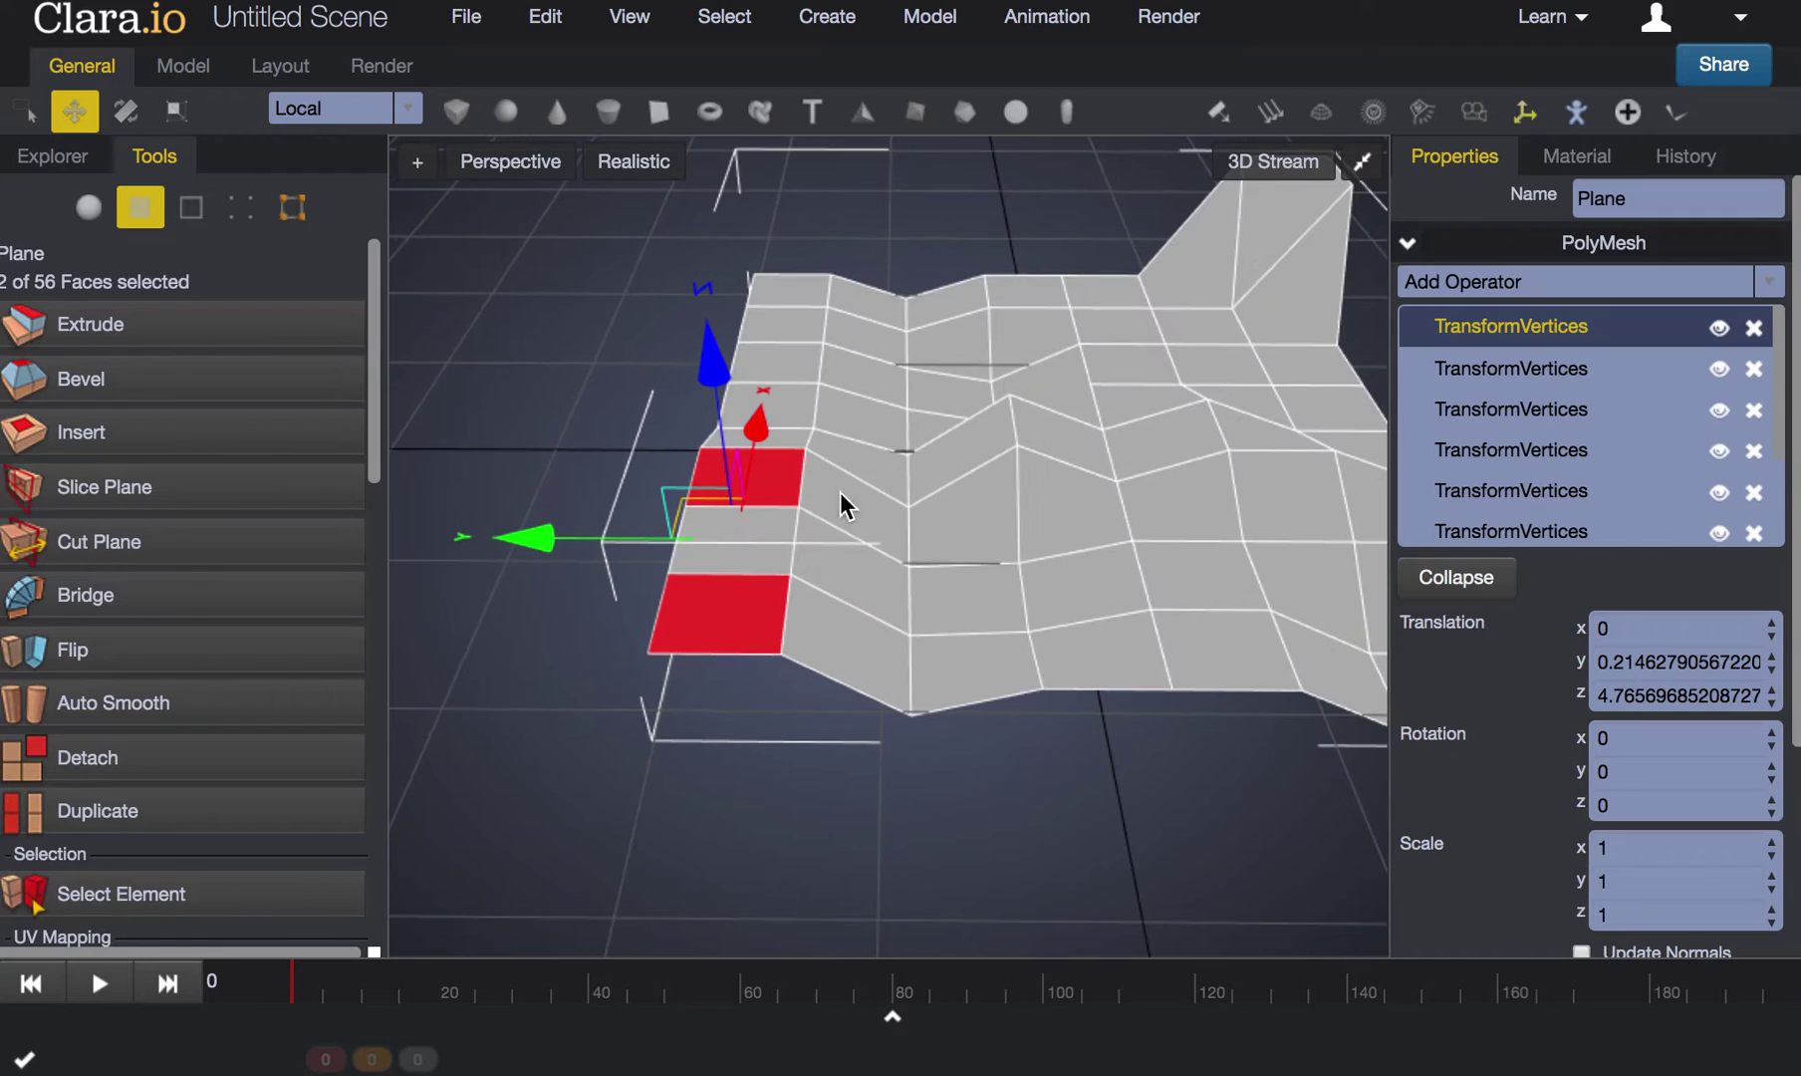
pyautogui.click(798, 309)
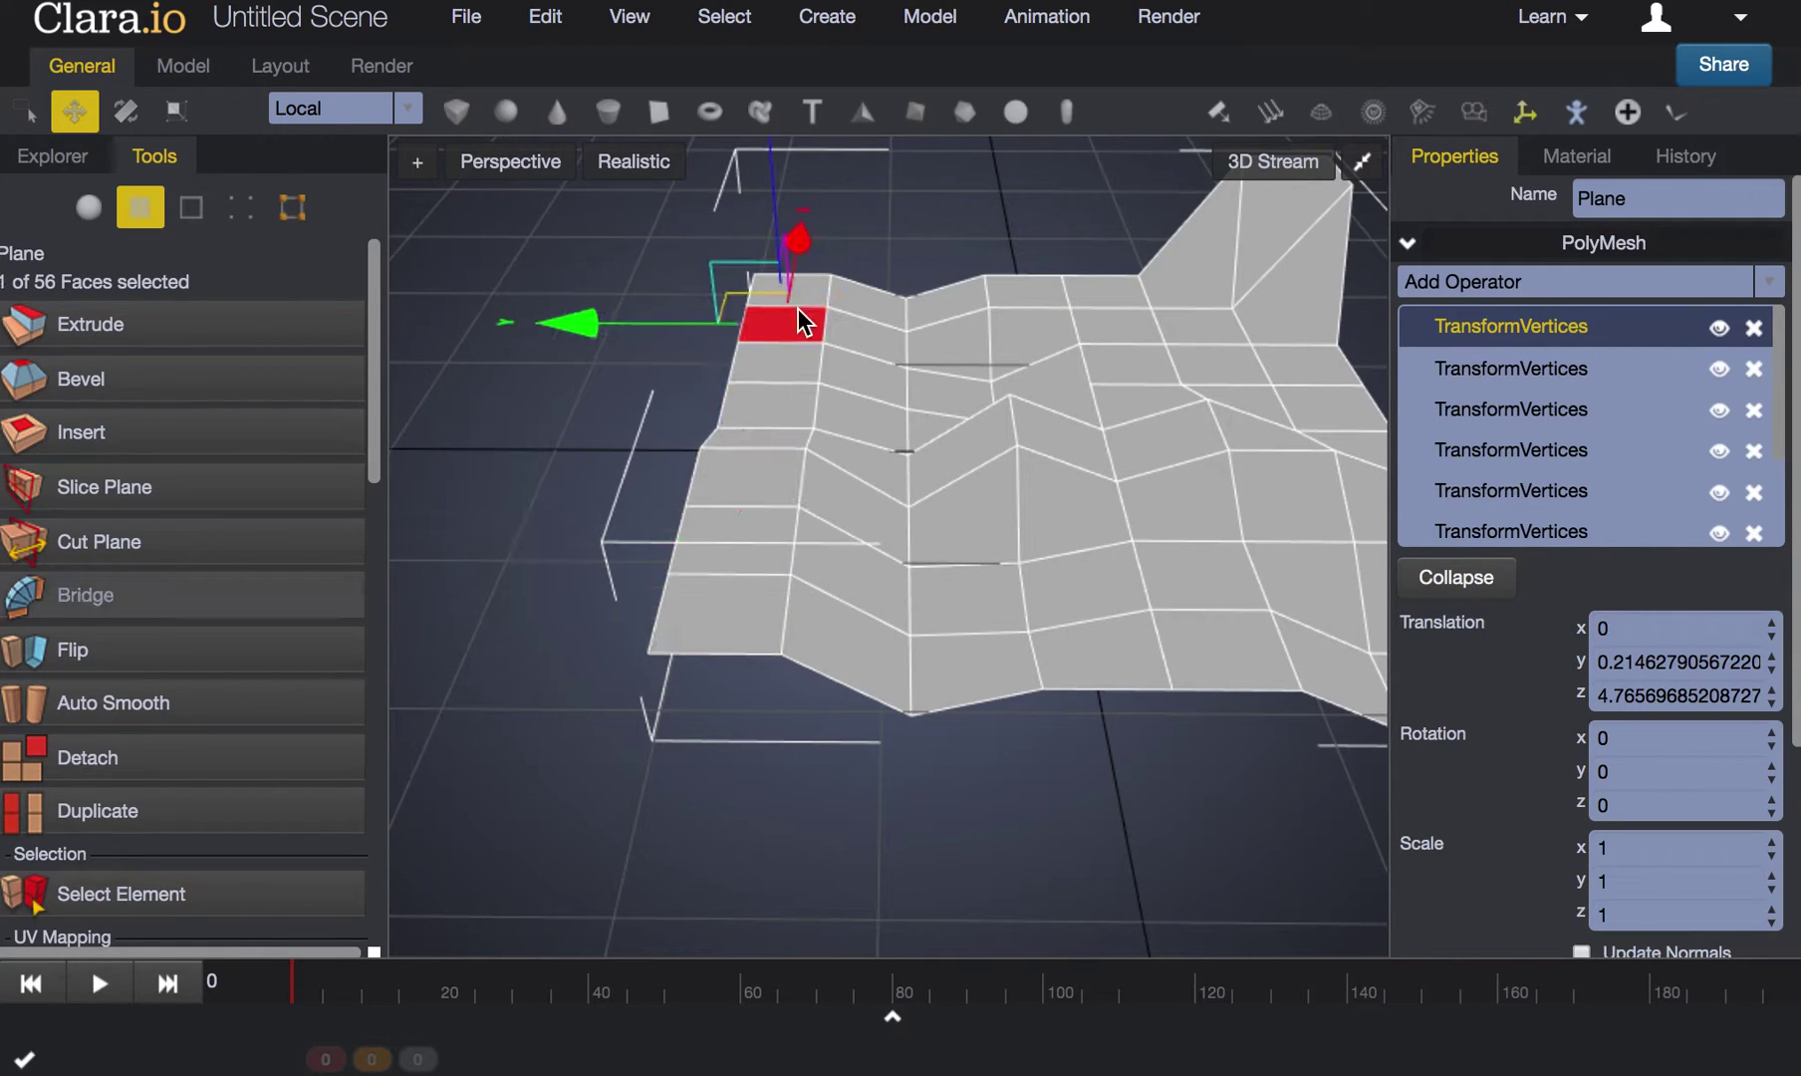
# Step: Select four scattered faces and extrude them into raised blocks
pyautogui.click(884, 391)
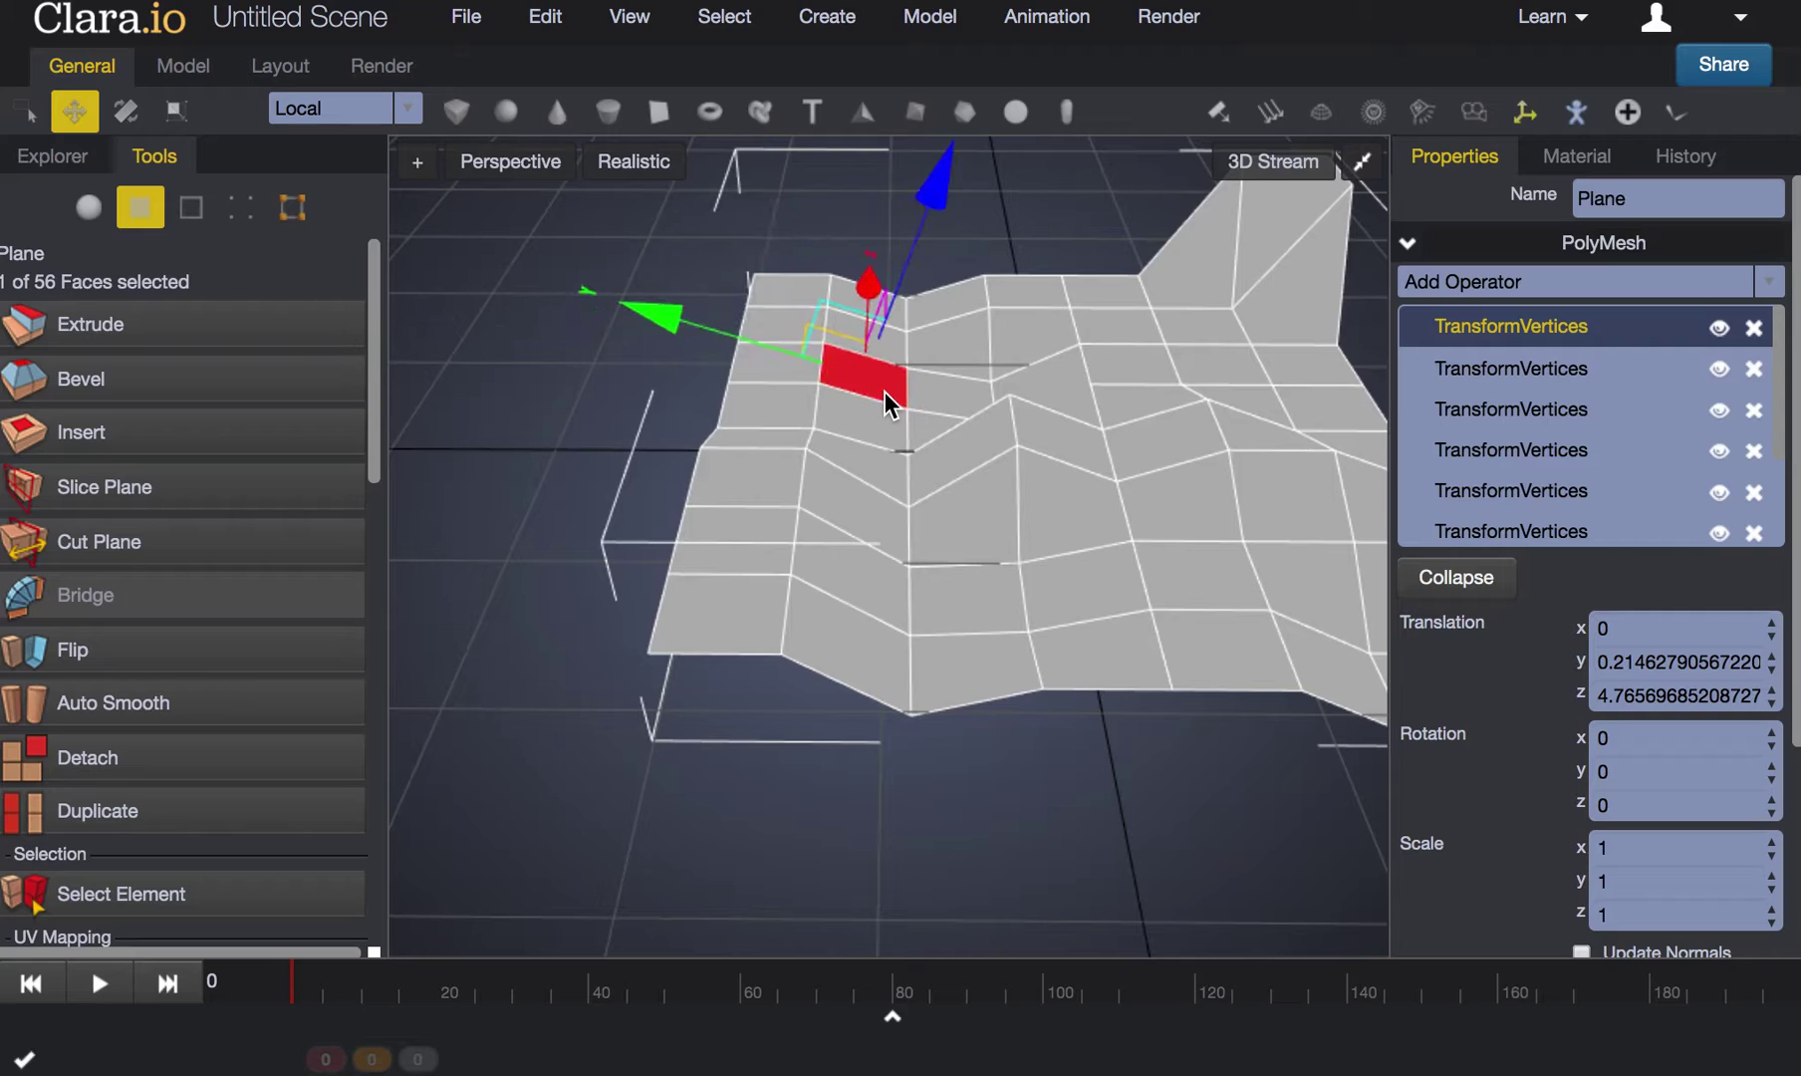
pyautogui.keyDown('shift'); pyautogui.click(774, 324); pyautogui.keyUp('shift')
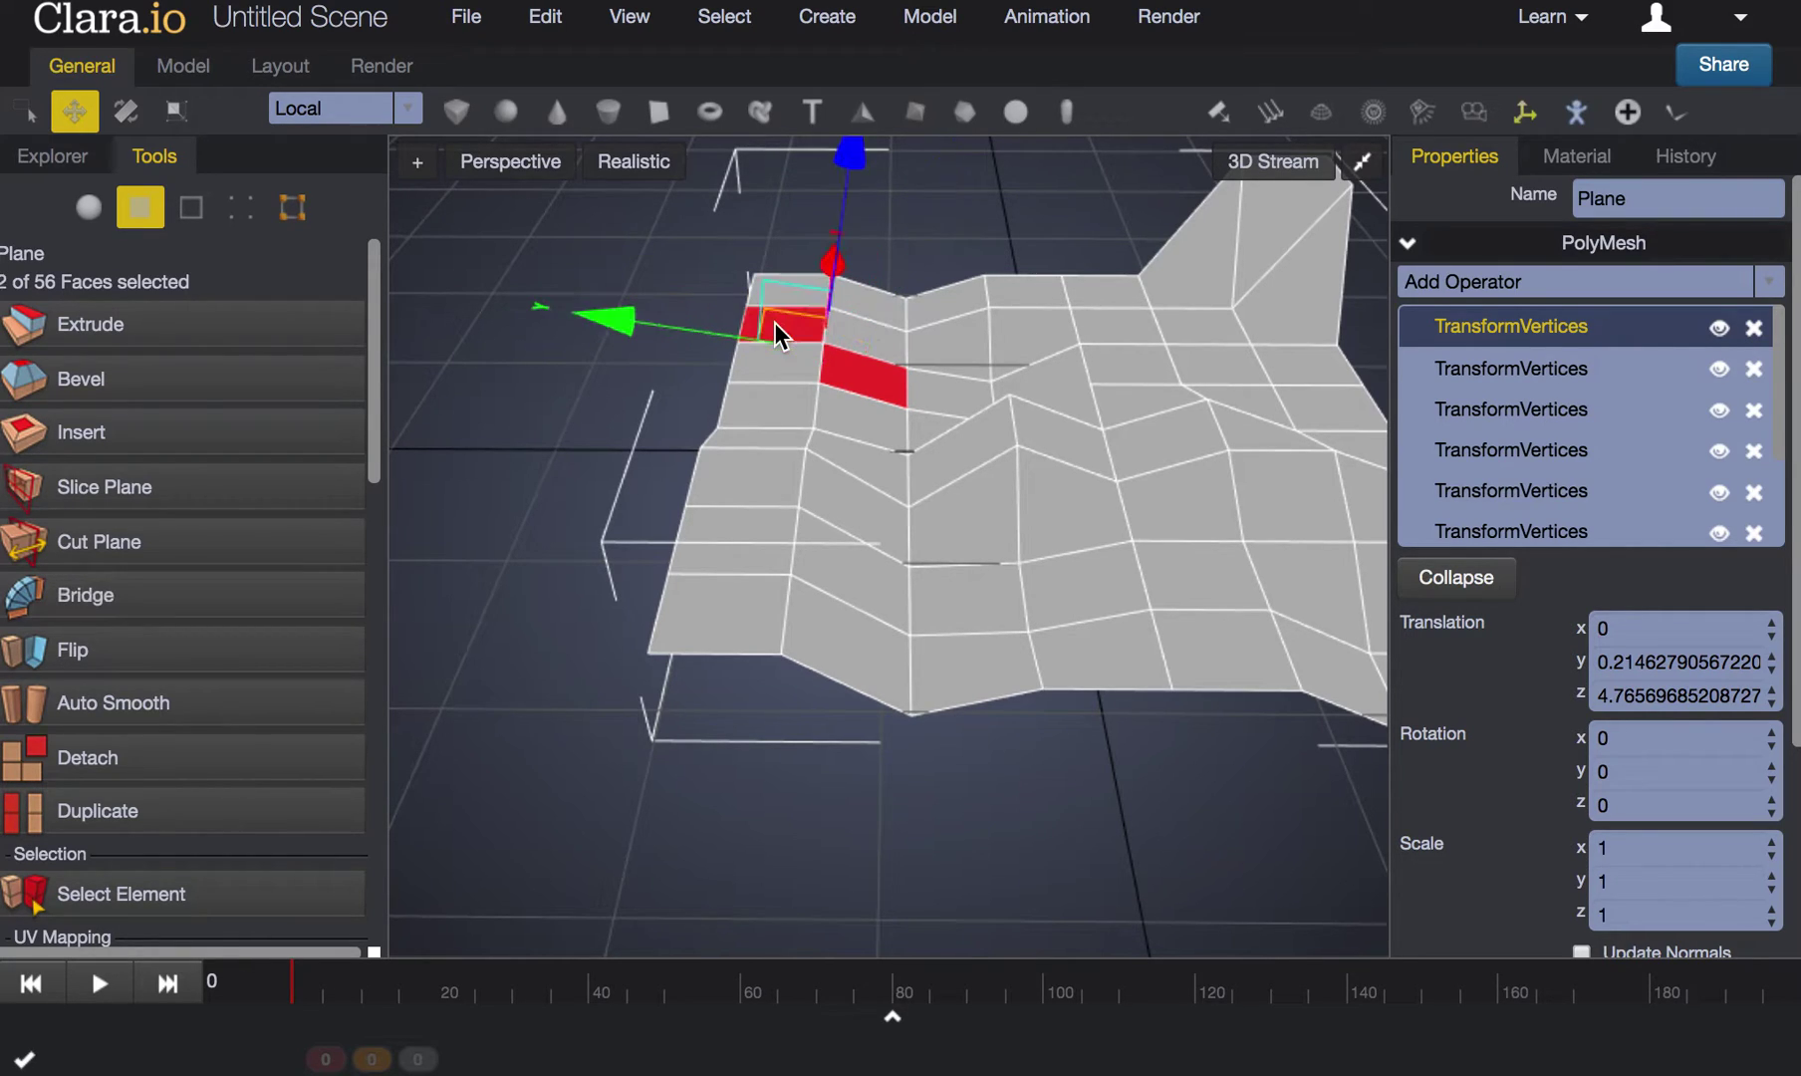
pyautogui.keyDown('shift'); pyautogui.click(1062, 453); pyautogui.keyUp('shift')
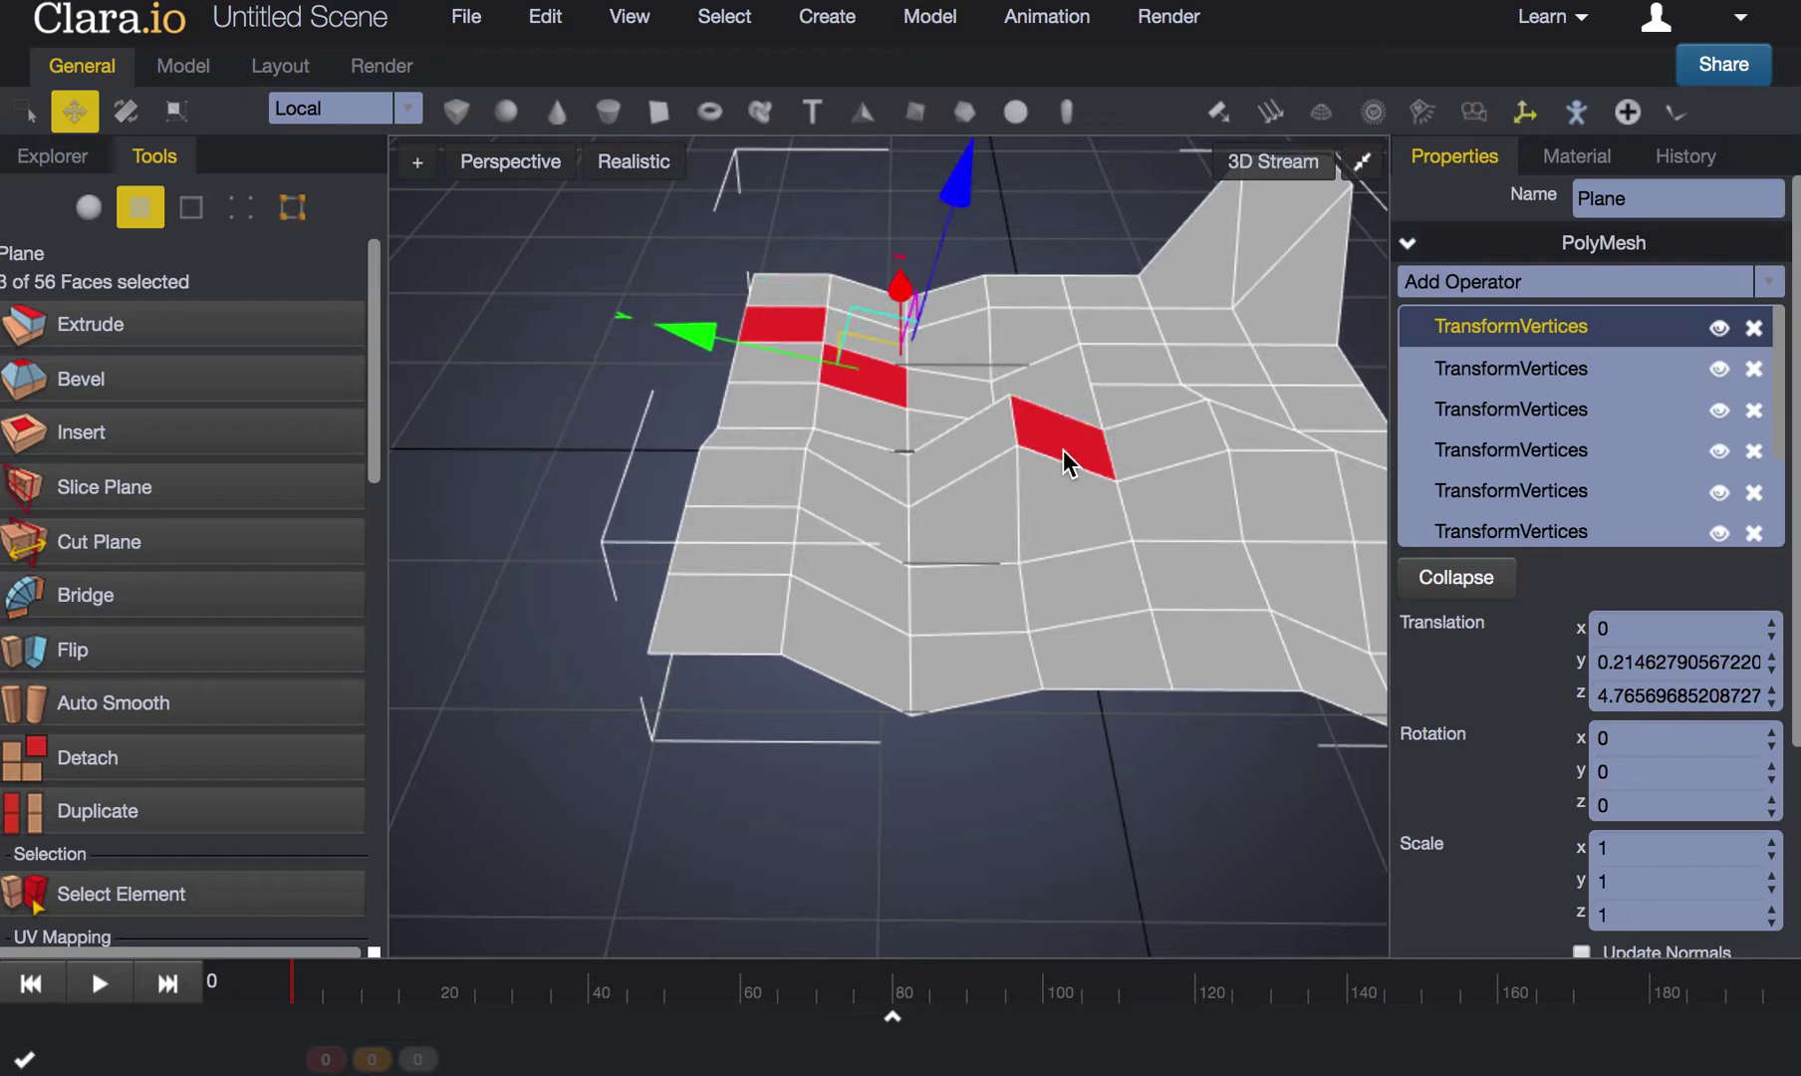
pyautogui.keyDown('shift'); pyautogui.click(983, 597); pyautogui.keyUp('shift')
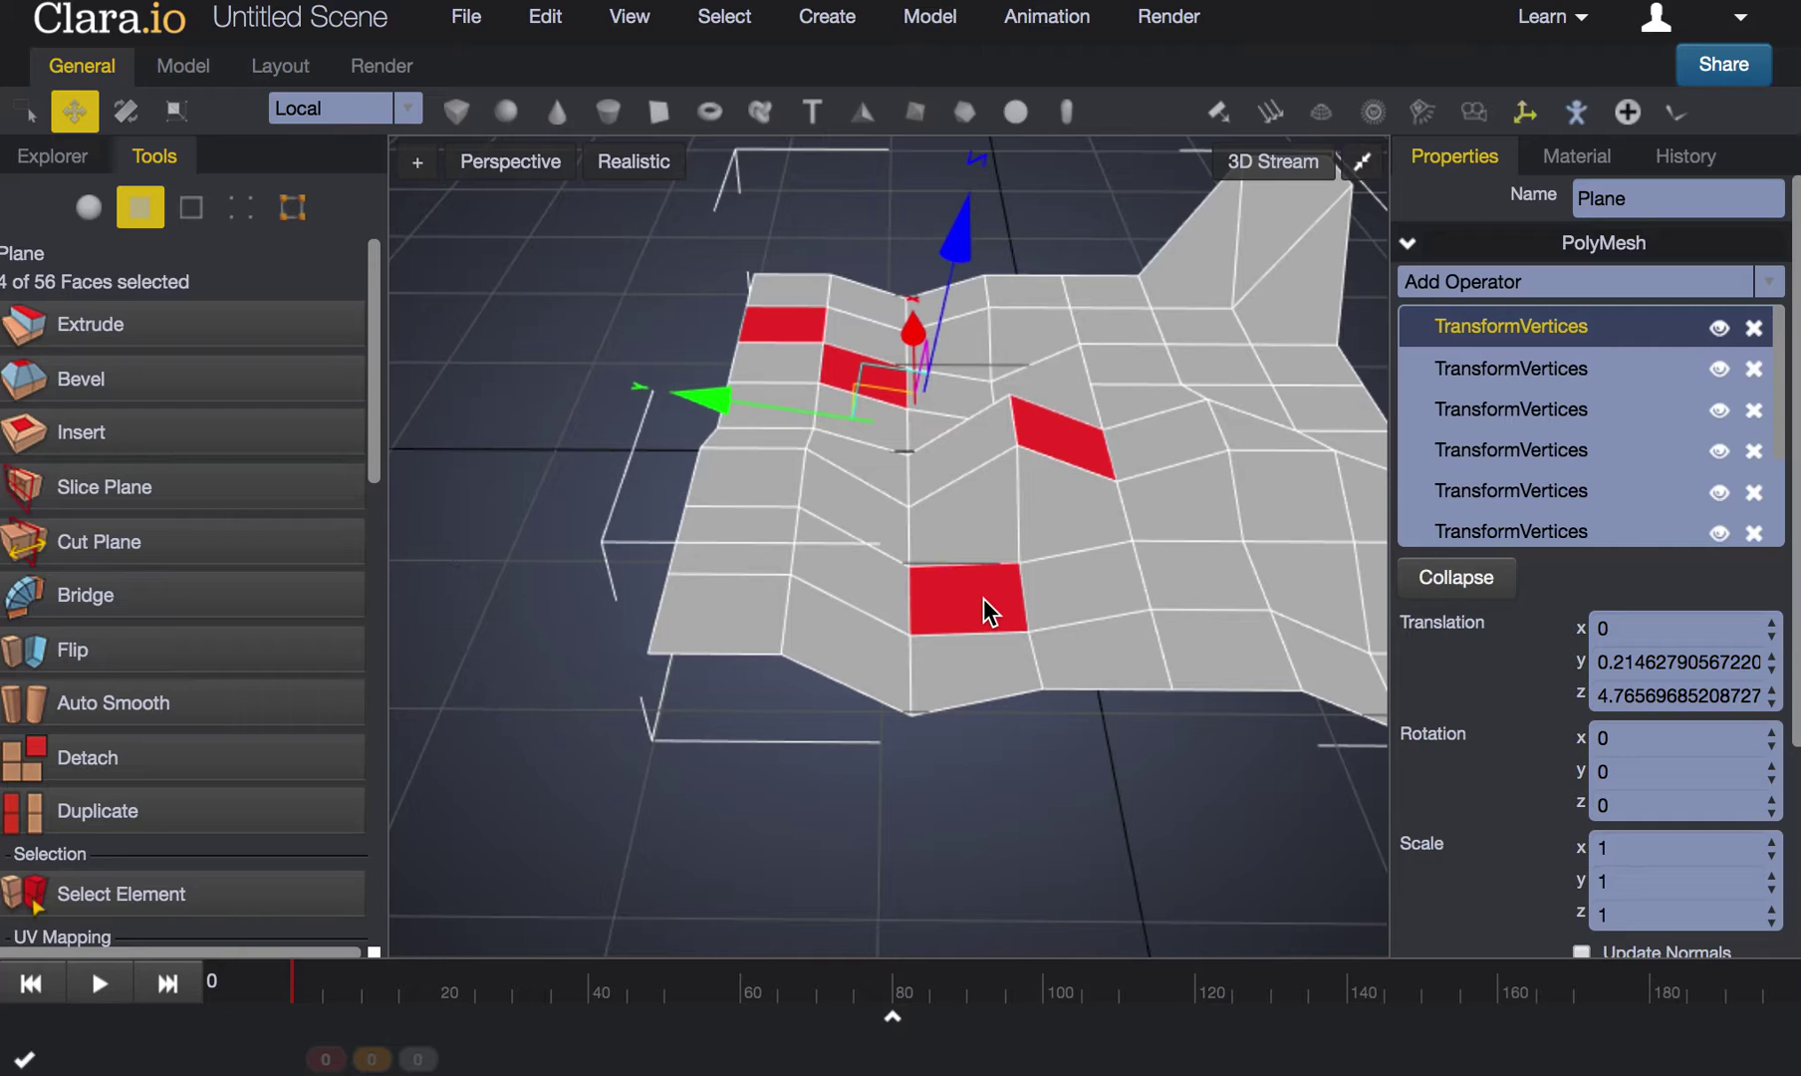
pyautogui.click(244, 342)
# Step: Adjust the blocks' height and bevel them (length 0.2, 2 segments, offset -0.1)
pyautogui.moveTo(1150, 680); pyautogui.dragTo(1100, 624, button='middle')
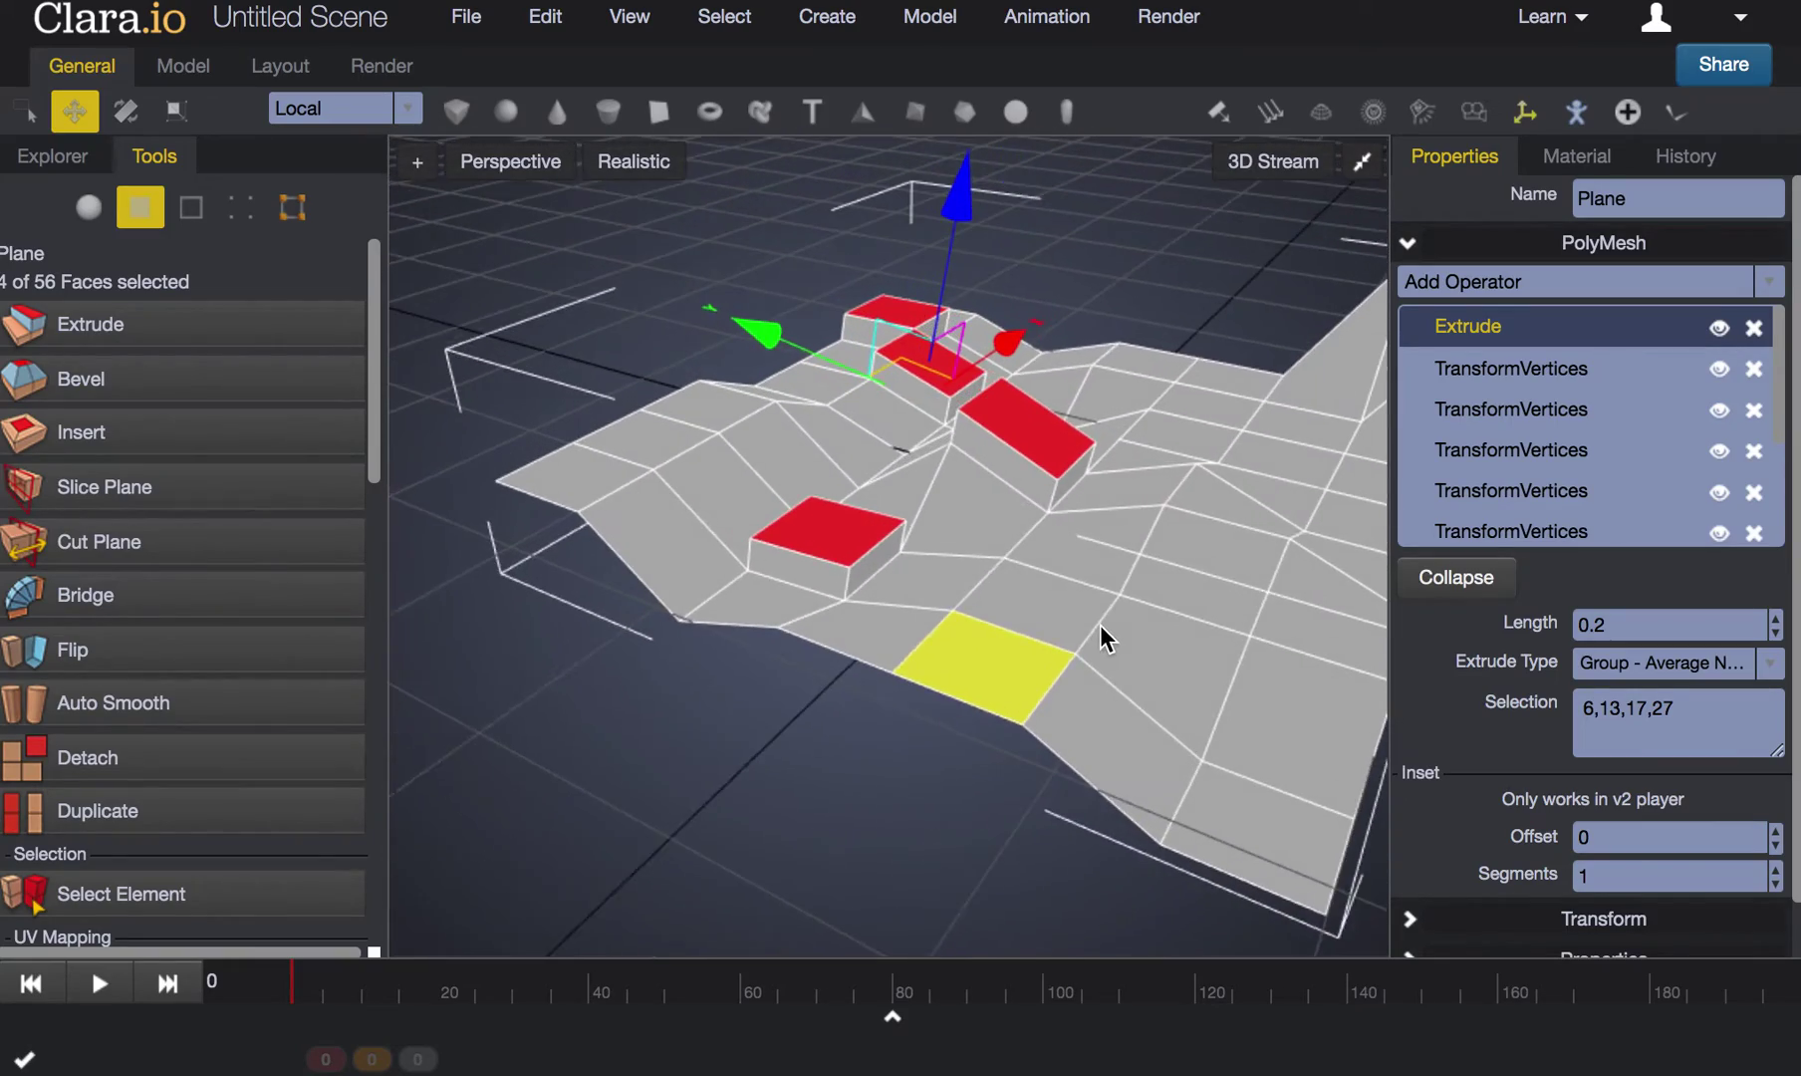
pyautogui.moveTo(971, 200)
pyautogui.mouseDown()
pyautogui.moveTo(989, 135)
pyautogui.moveTo(981, 186)
pyautogui.moveTo(965, 169)
pyautogui.mouseUp()
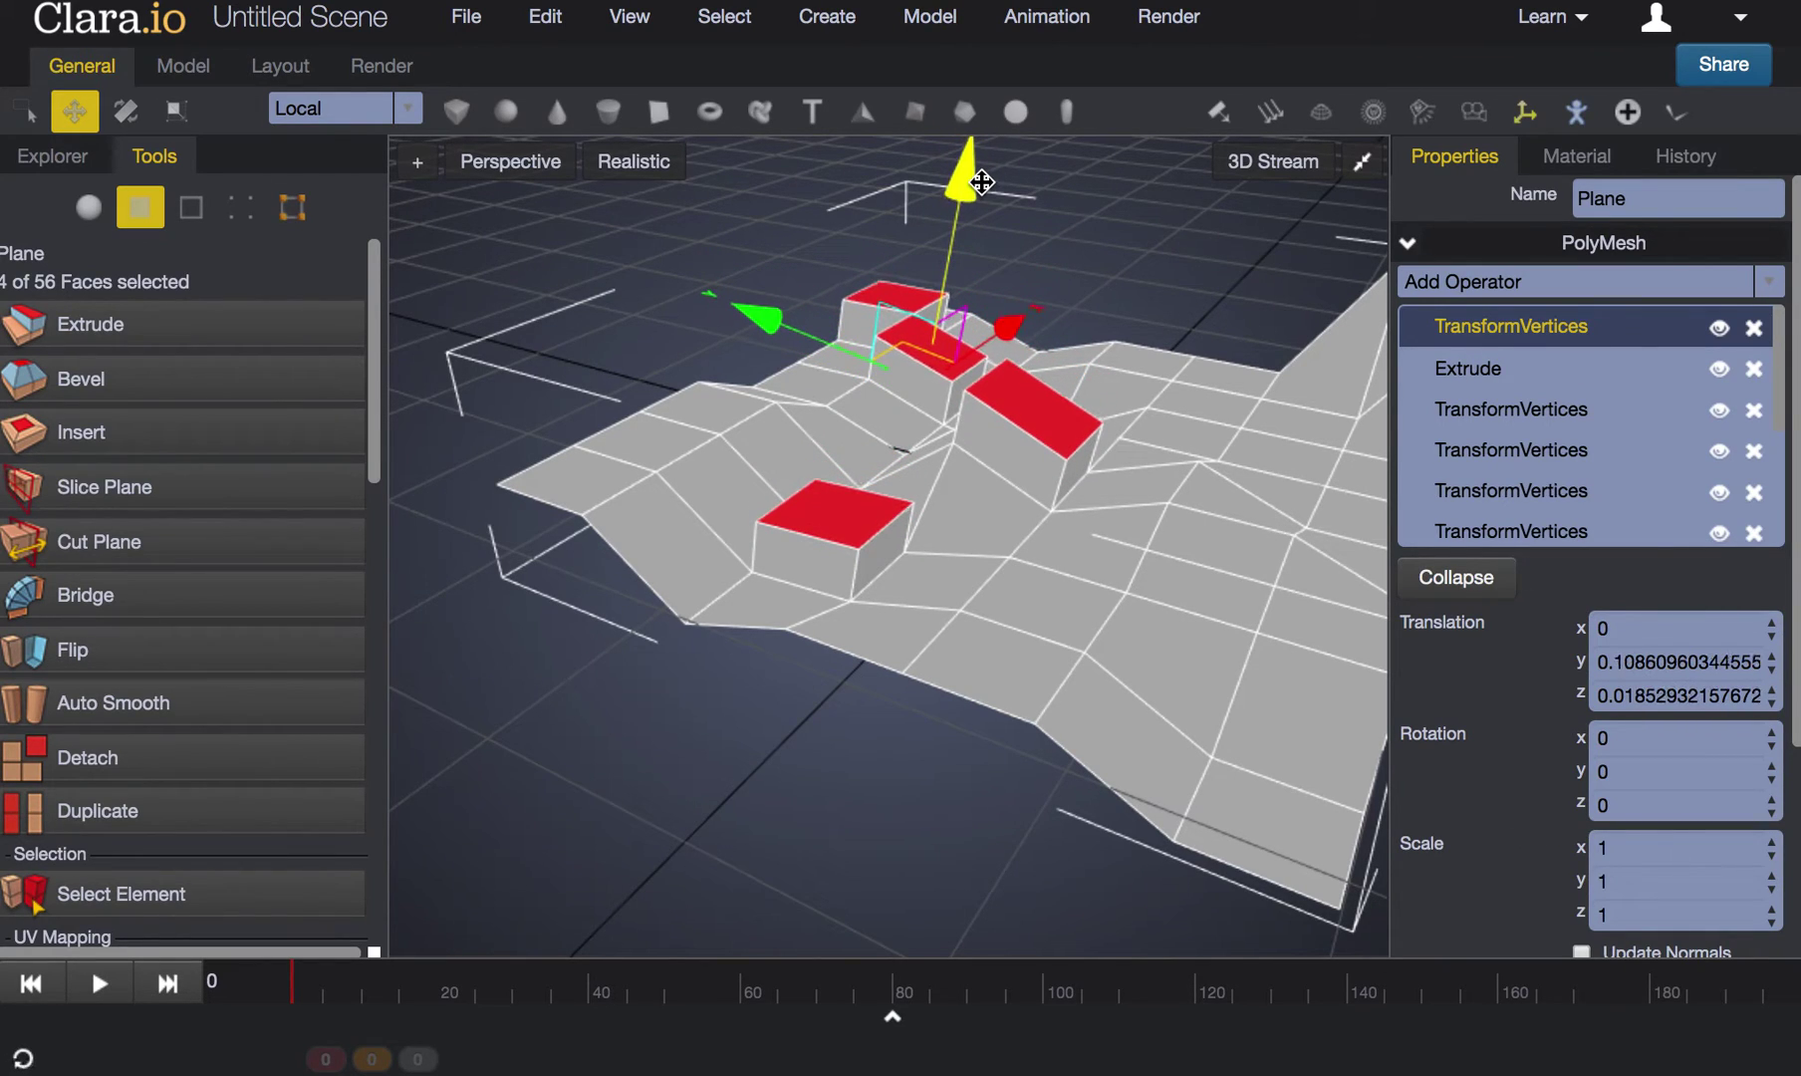
pyautogui.click(89, 379)
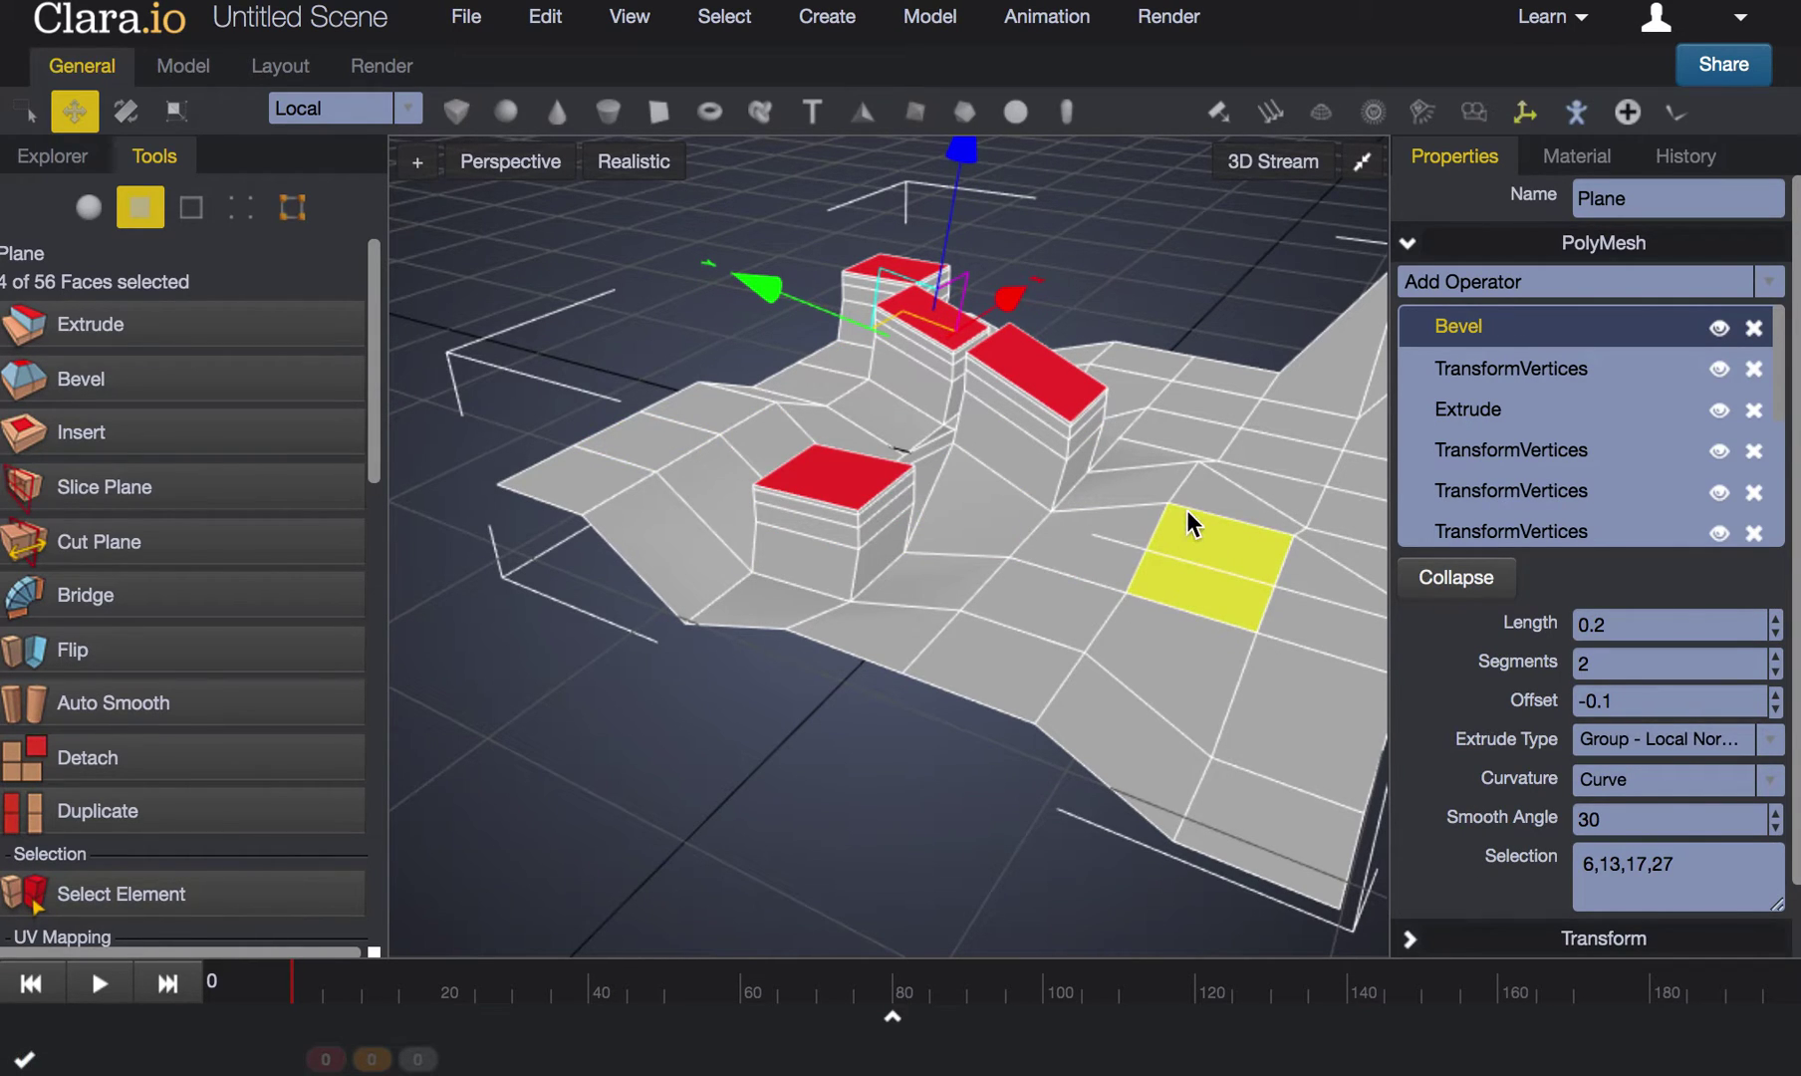
# Step: Set the bevel to 1 segment and smooth angle 27, keeping length 0.2 and offset -0.1
pyautogui.moveTo(1186, 509); pyautogui.dragTo(817, 487, button='right')
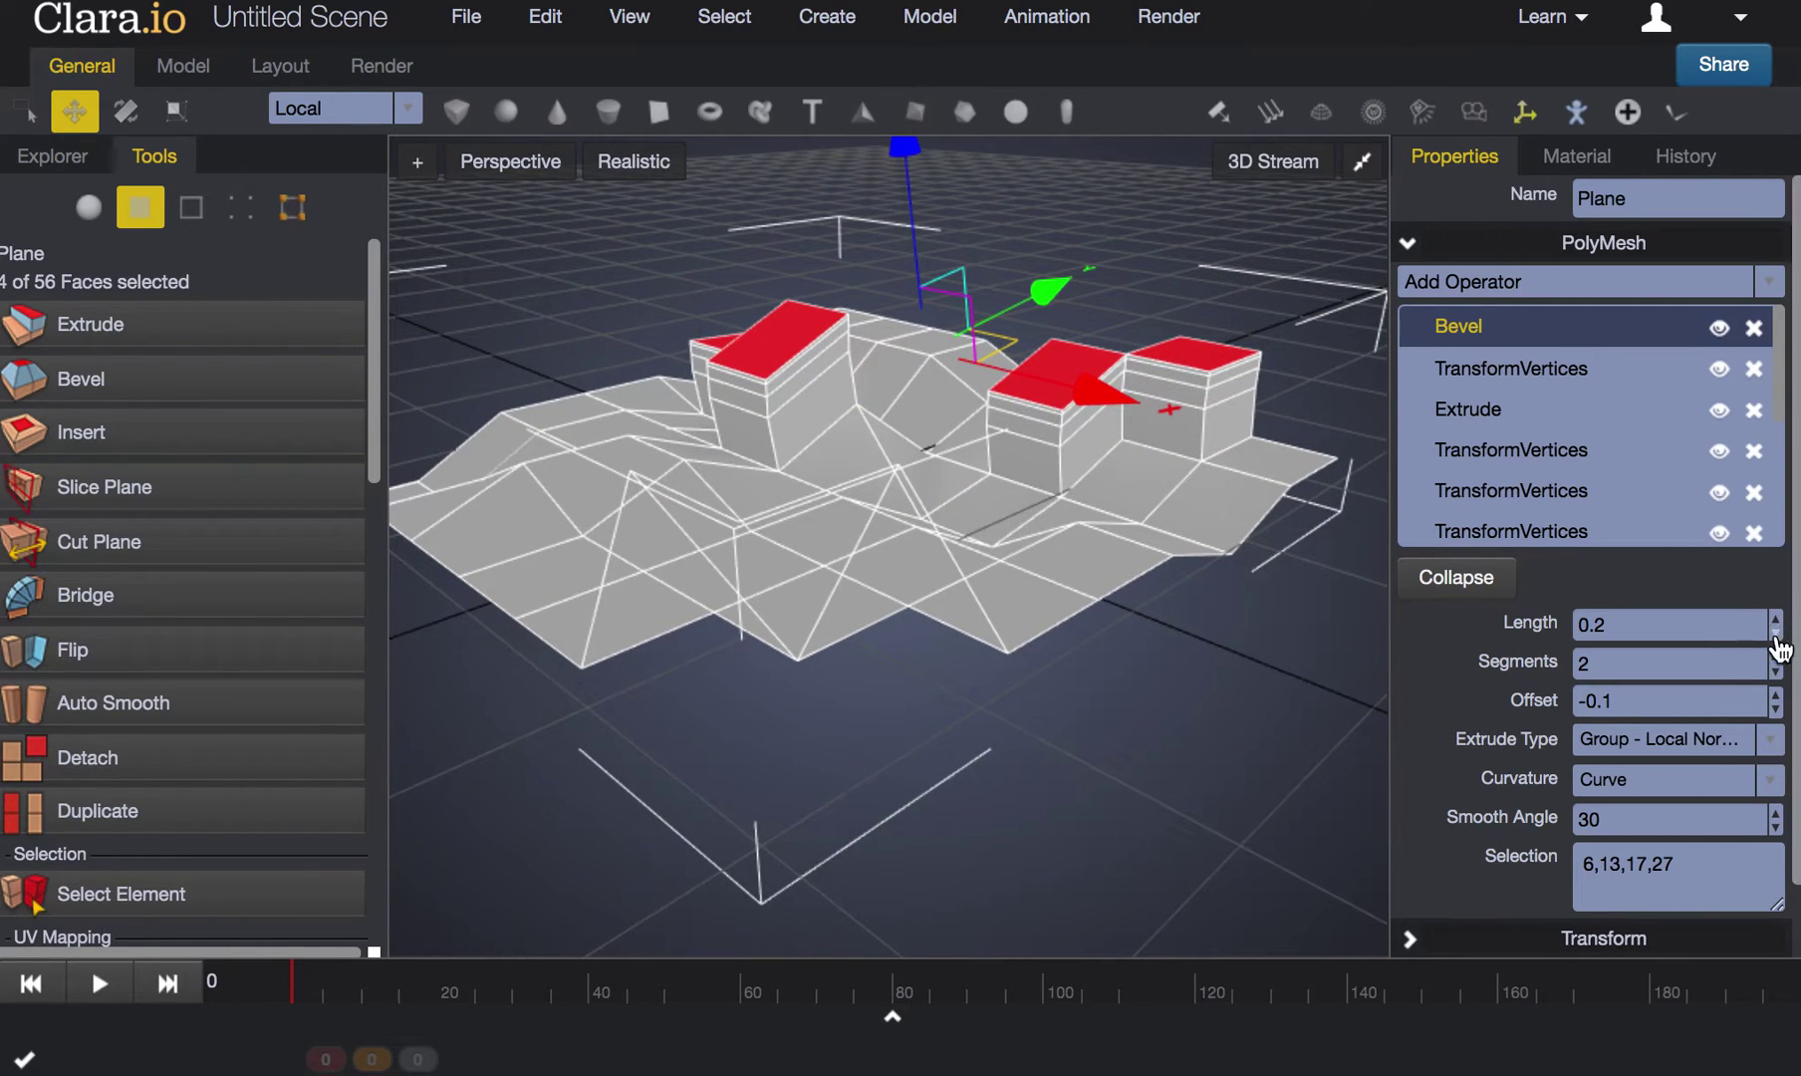
pyautogui.click(1775, 827)
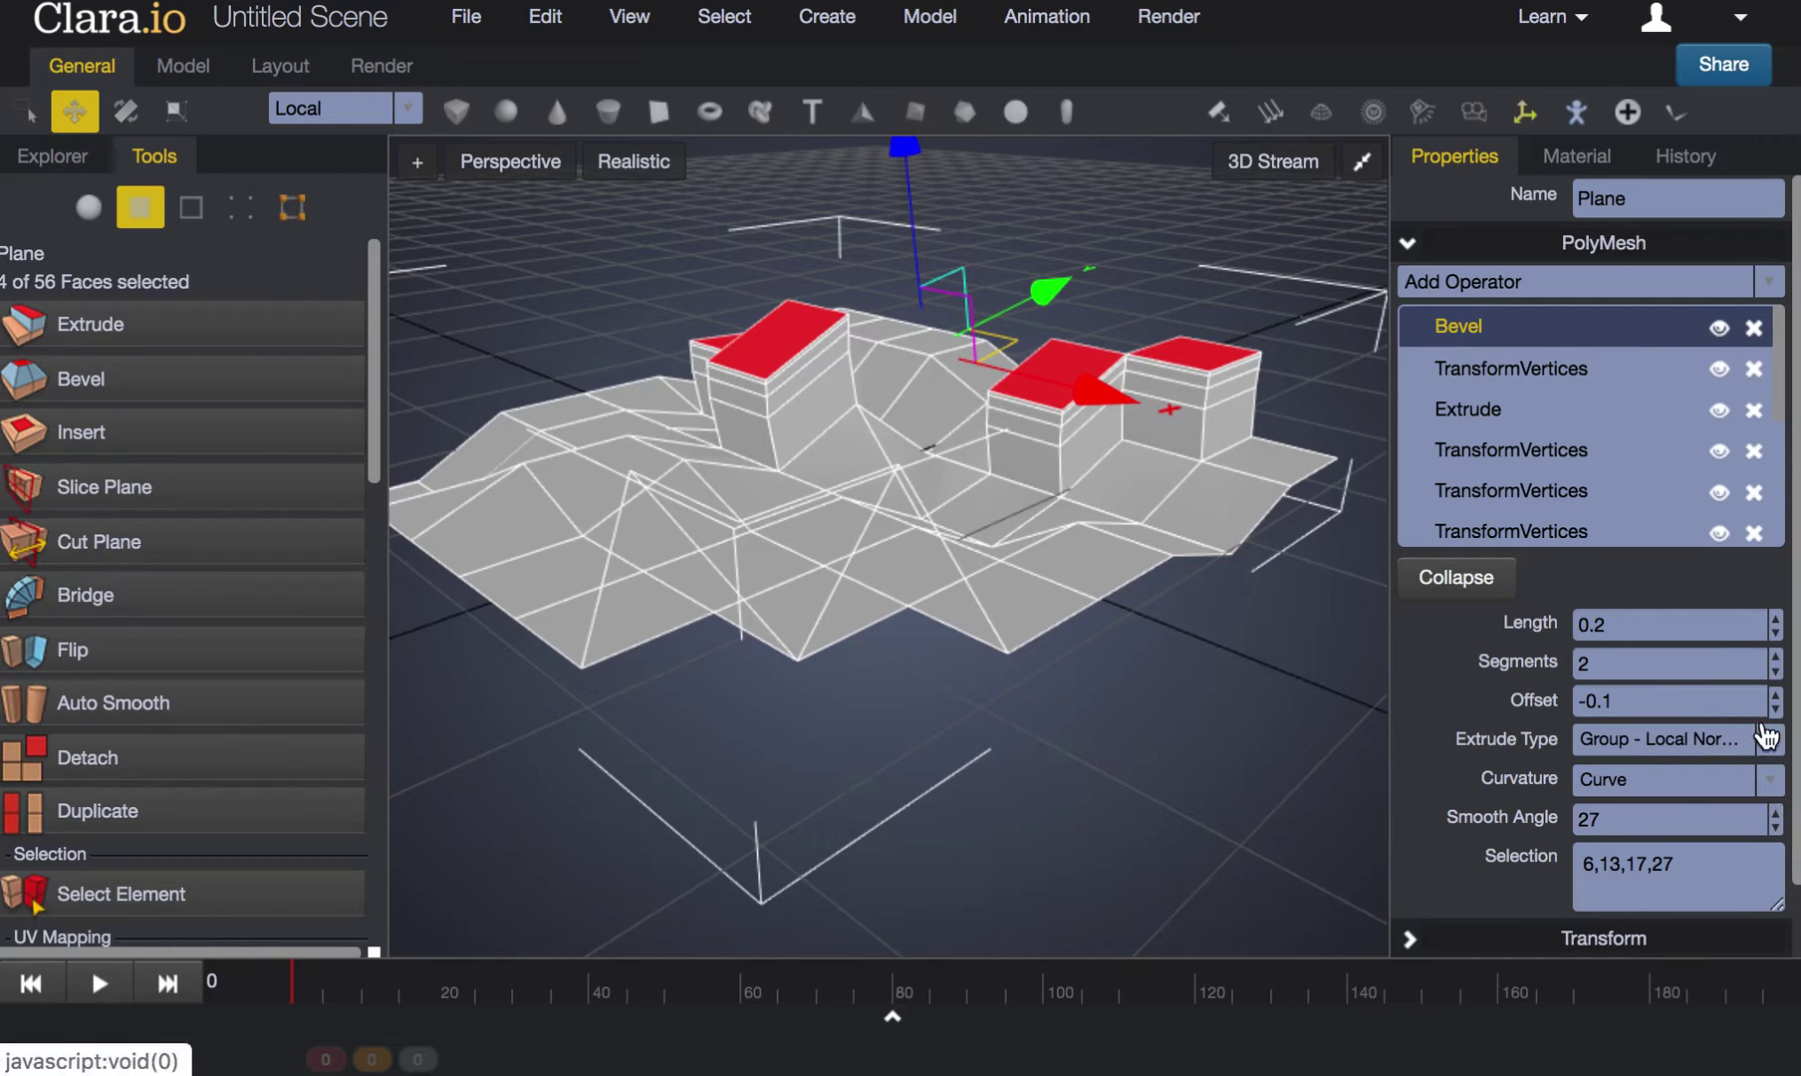
pyautogui.click(1773, 672)
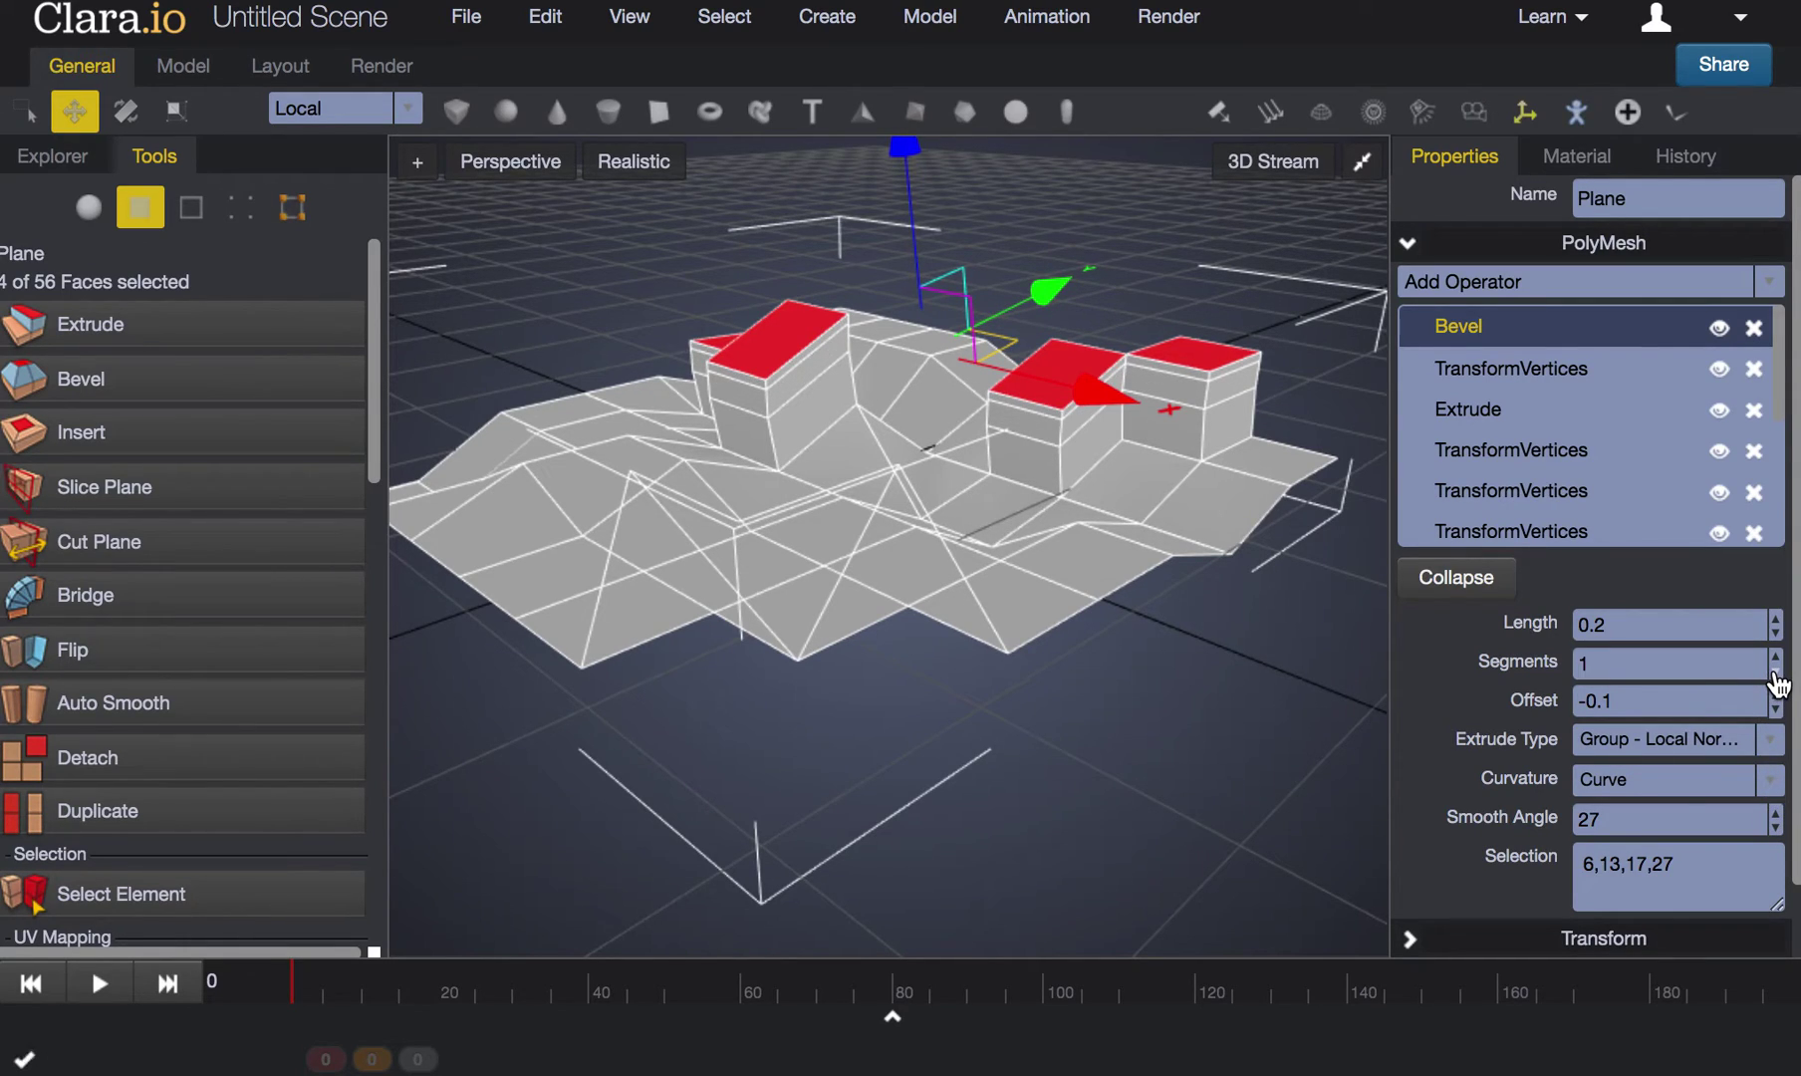
pyautogui.click(1775, 633)
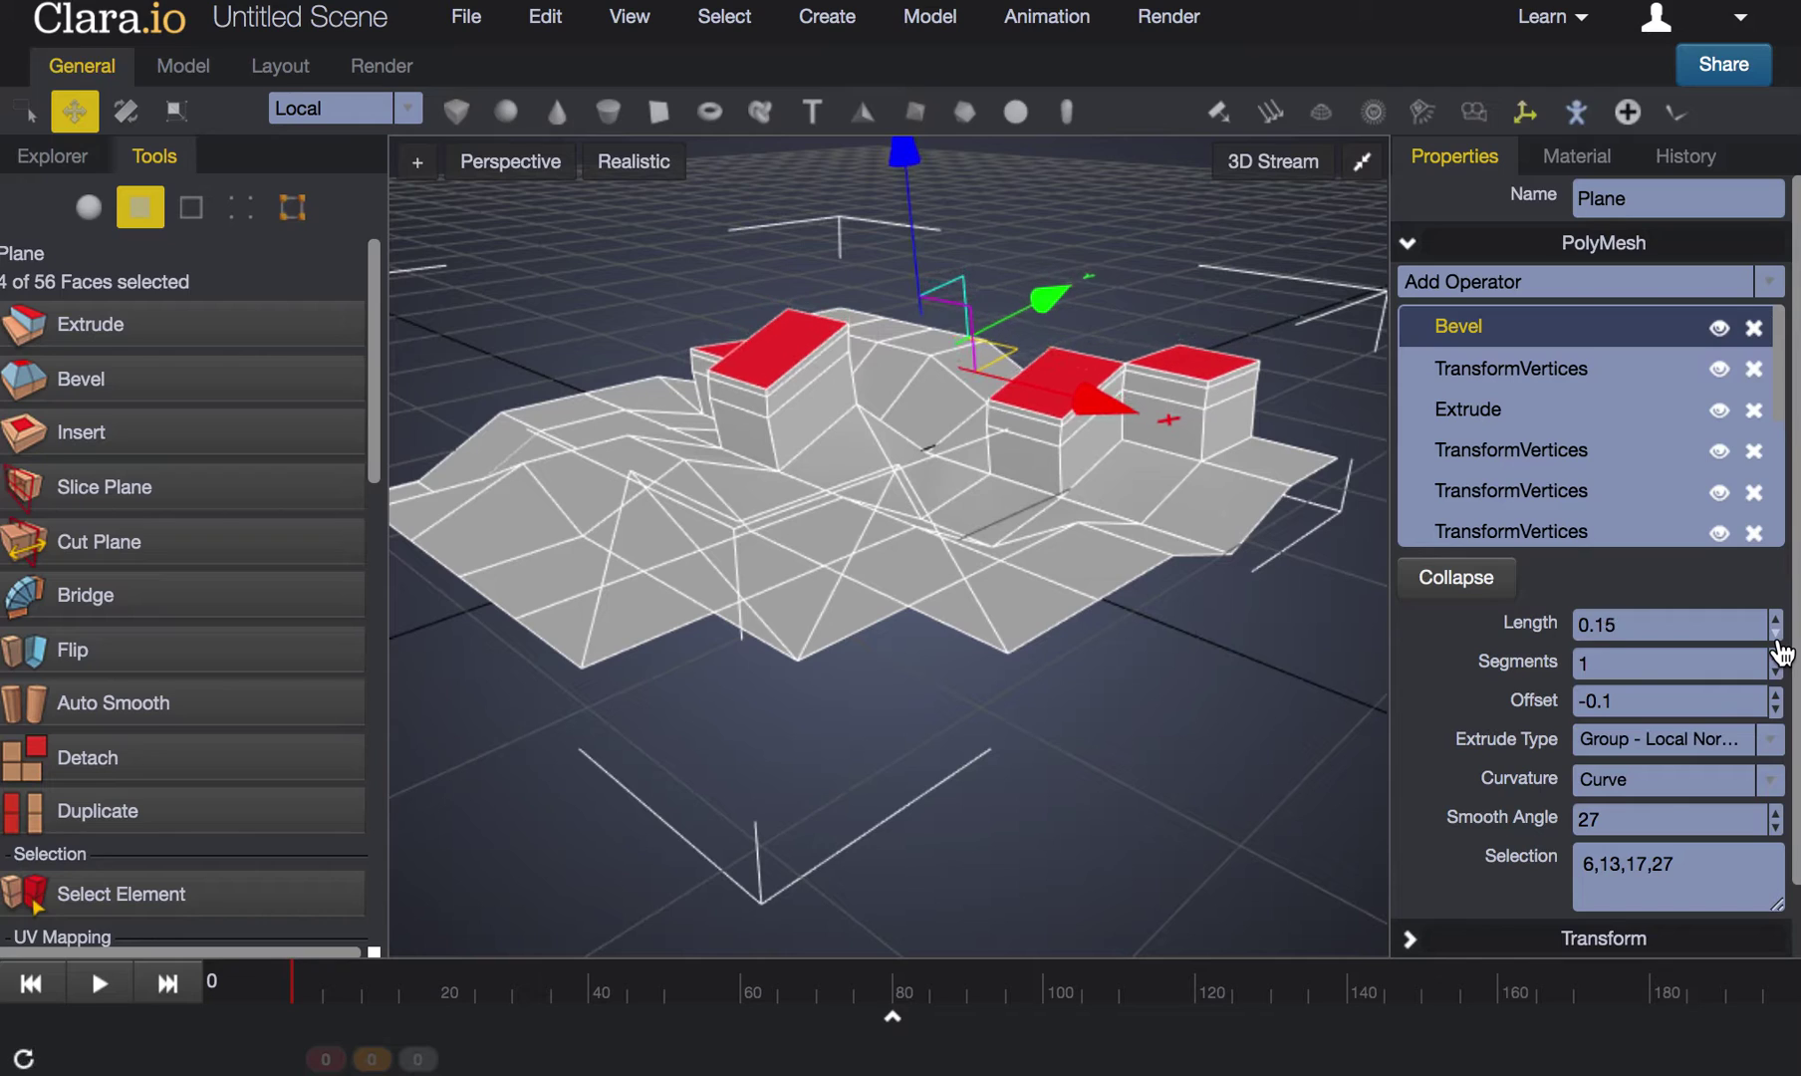
pyautogui.scroll(-2, 1455, 815)
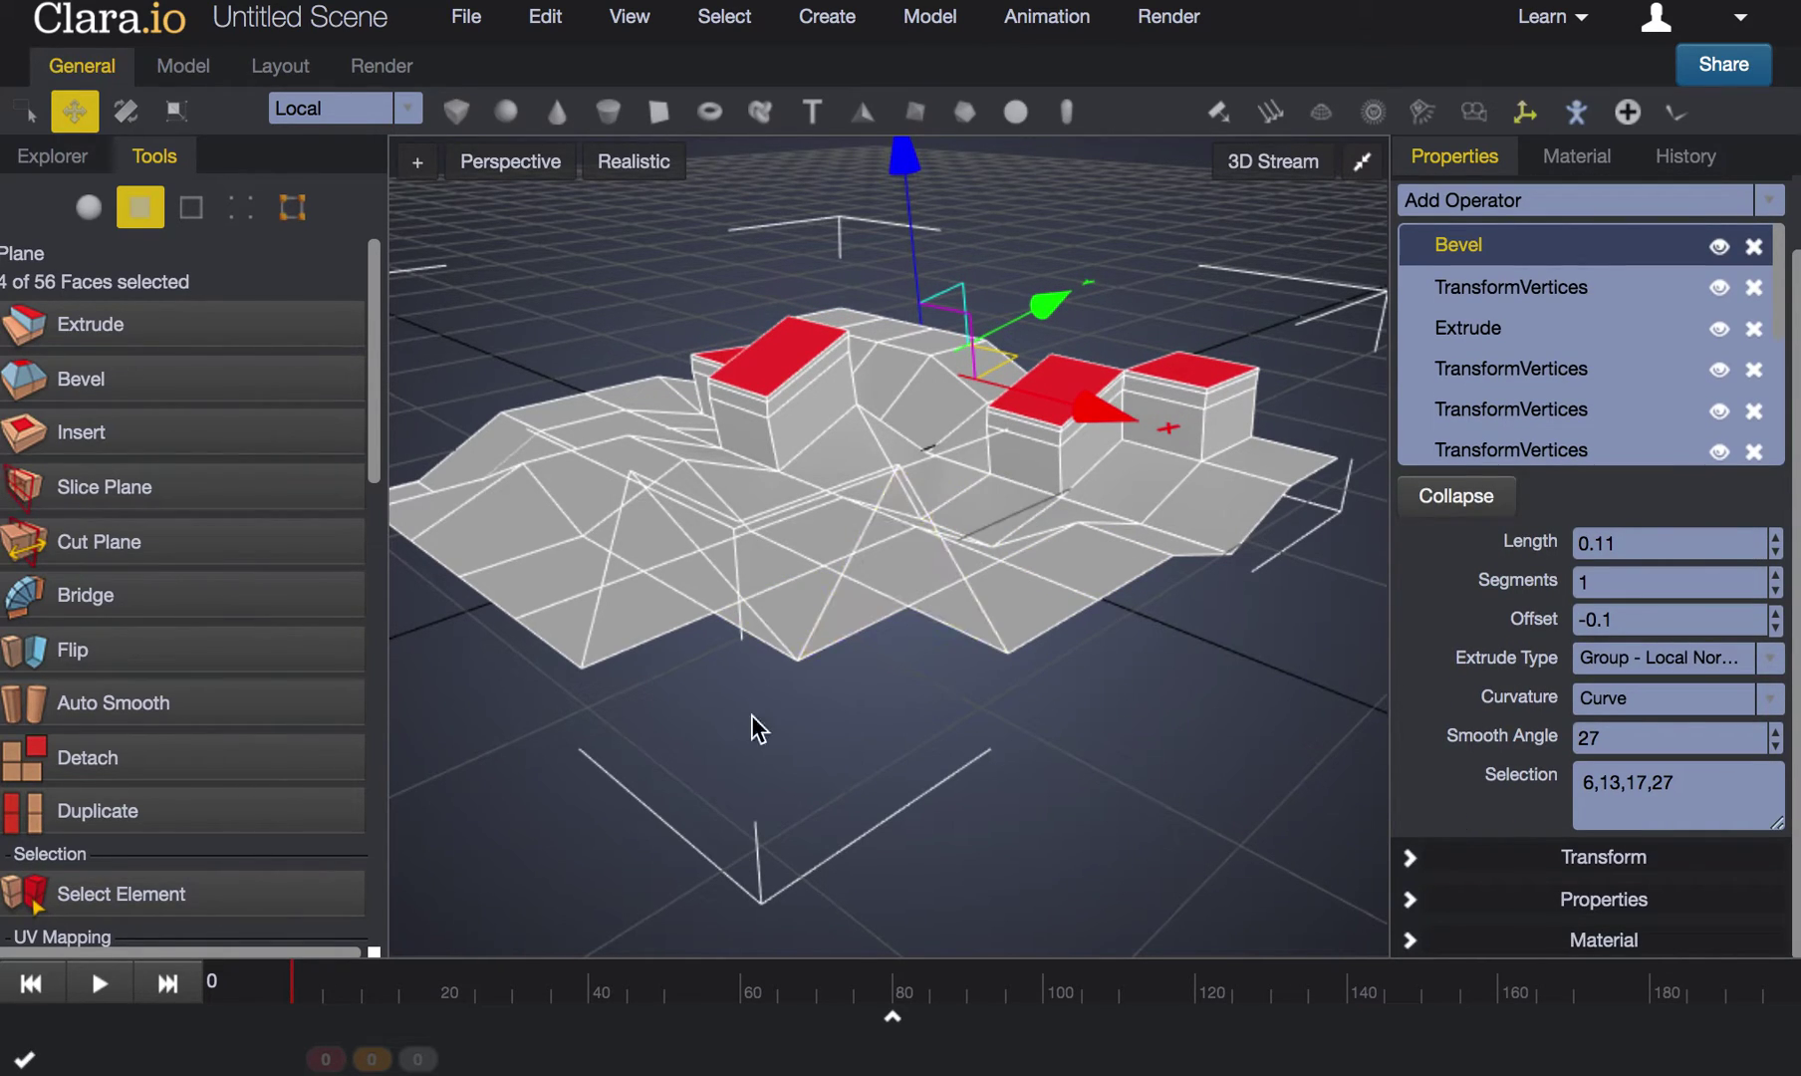
pyautogui.hotkey('ctrl', 'z')
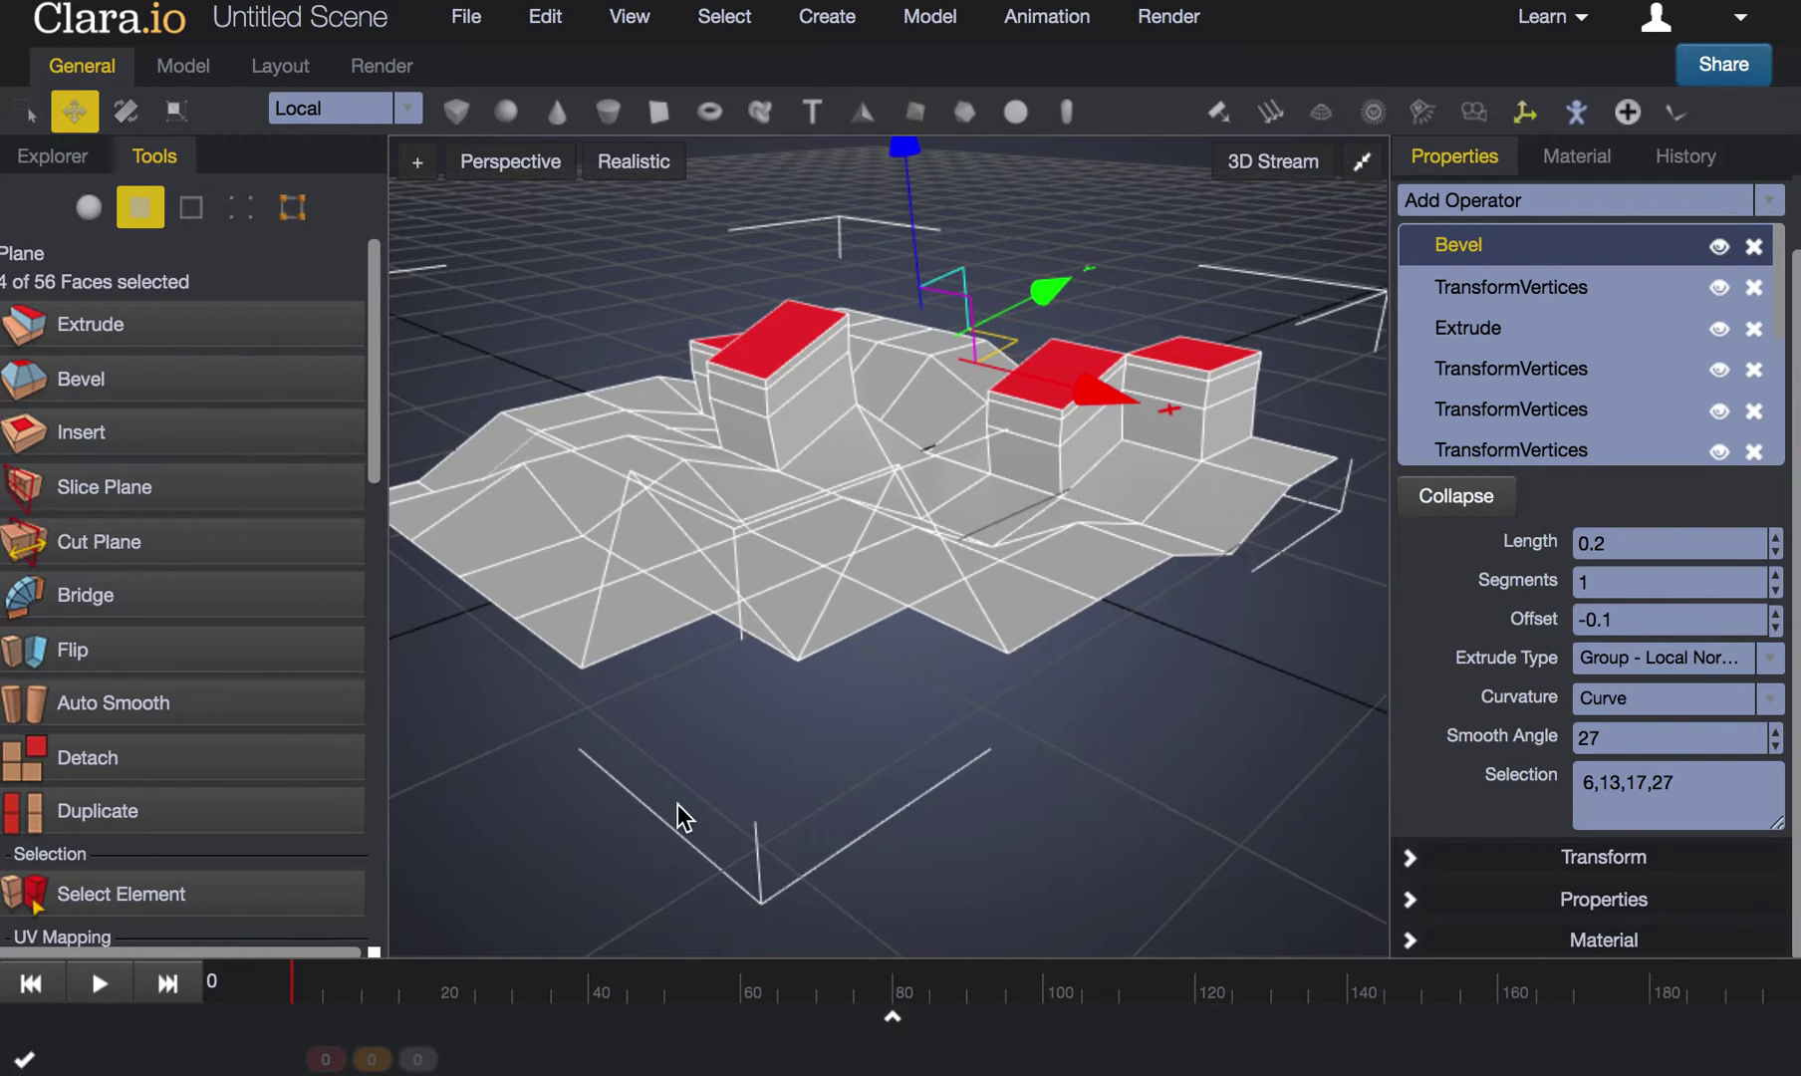
pyautogui.scroll(3, 590, 763)
pyautogui.moveTo(660, 692); pyautogui.dragTo(625, 715, button='middle')
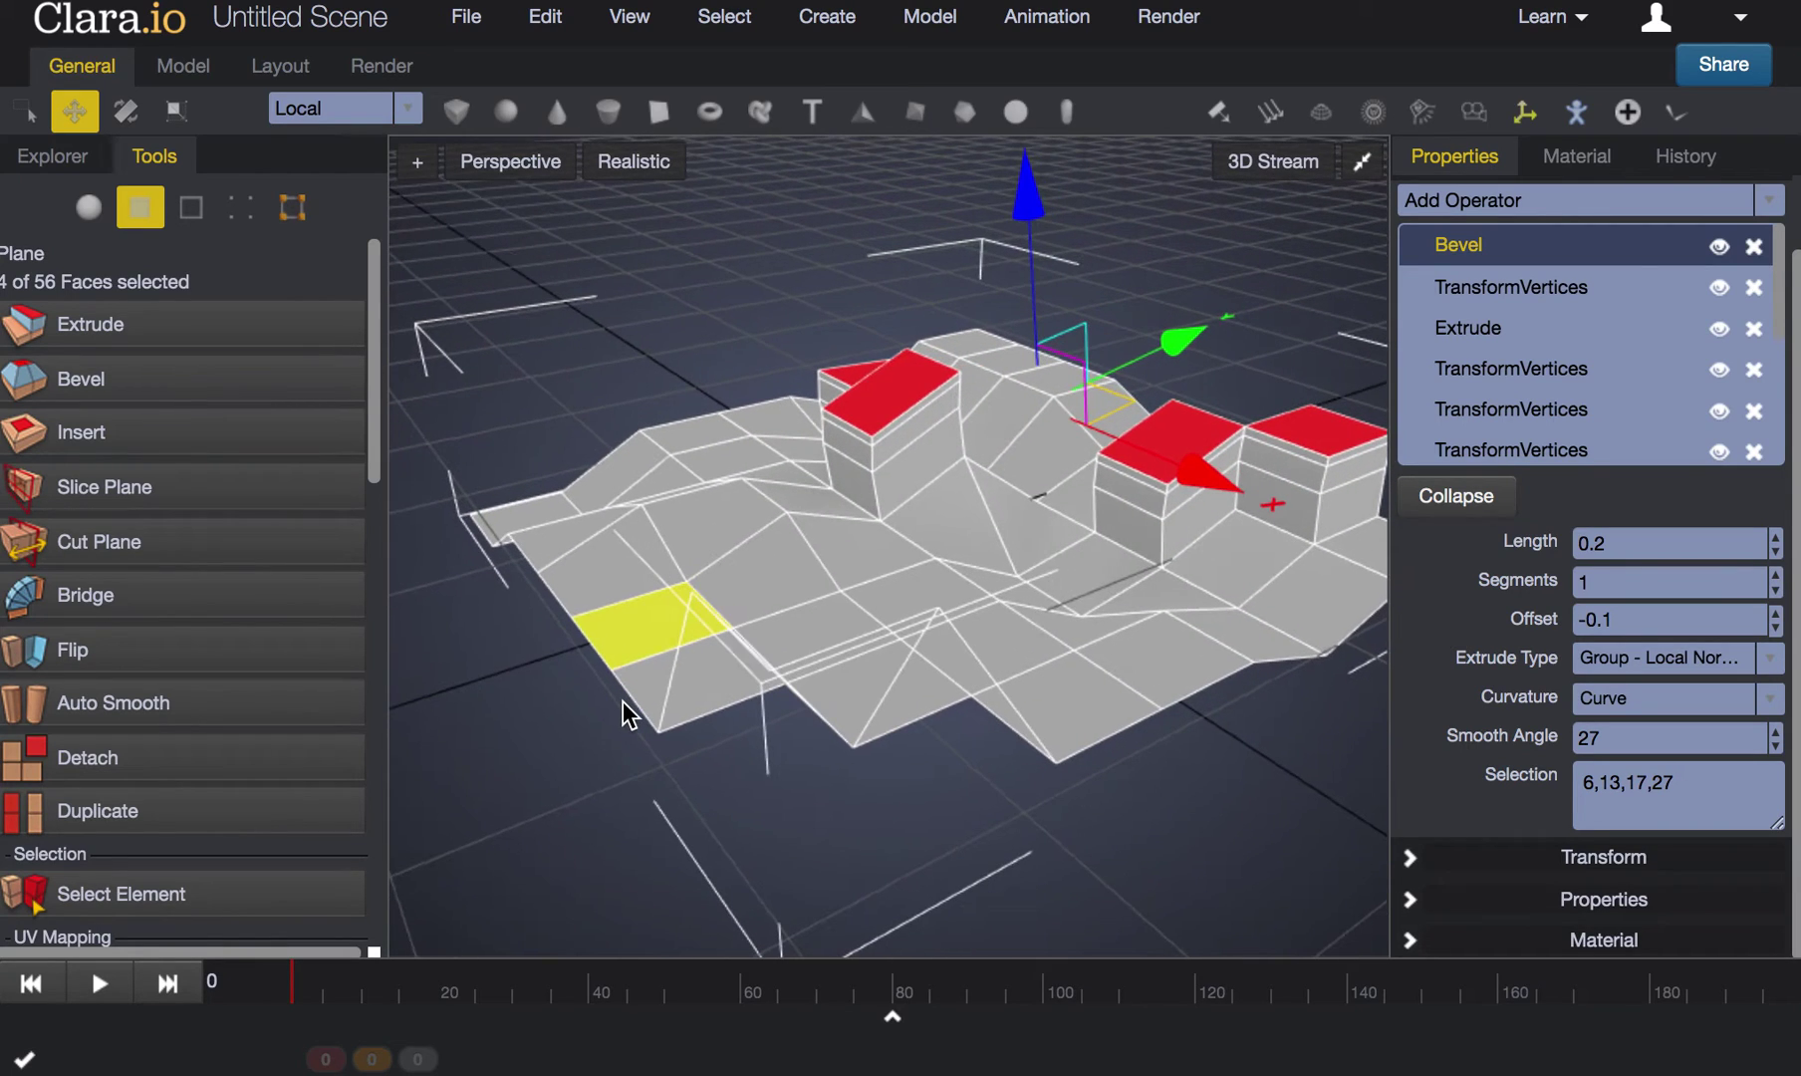
pyautogui.click(1200, 816)
# Step: In Object mode, add a MeshSmooth operator to the whole landscape mesh
pyautogui.click(88, 207)
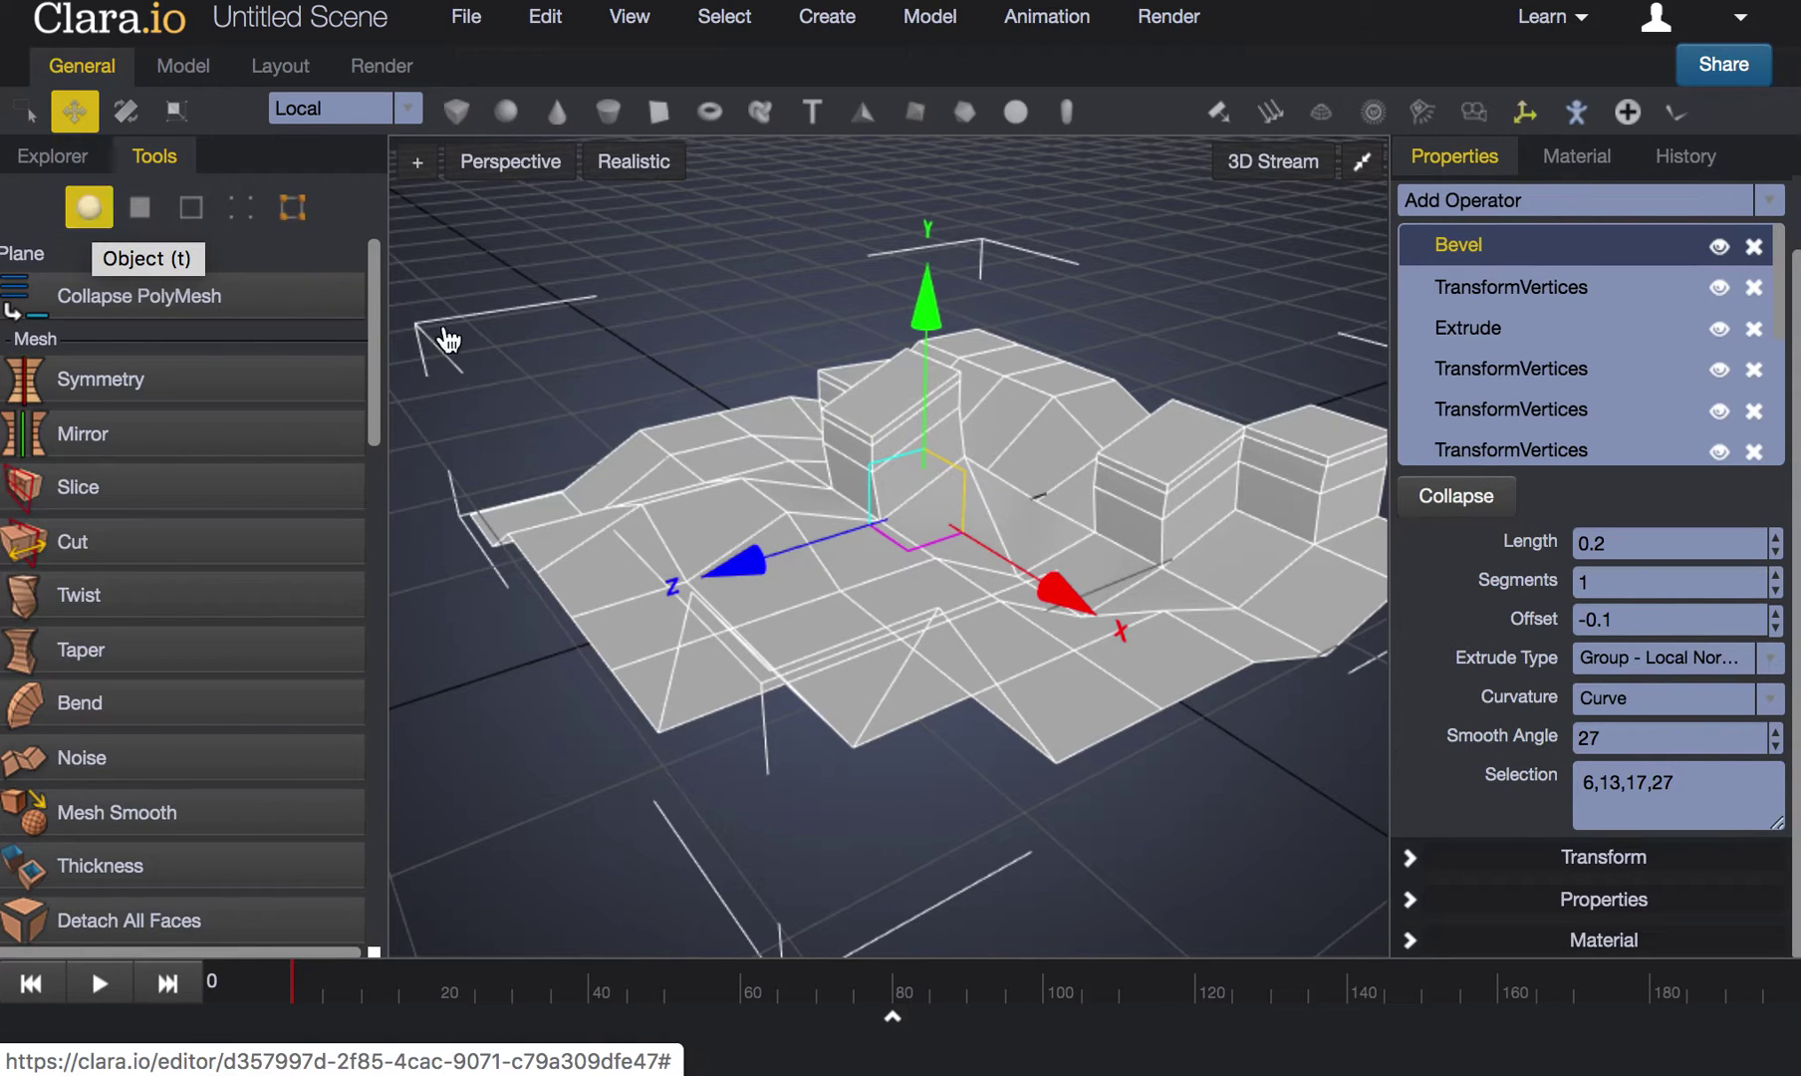
pyautogui.moveTo(1151, 654); pyautogui.dragTo(1109, 652, button='right')
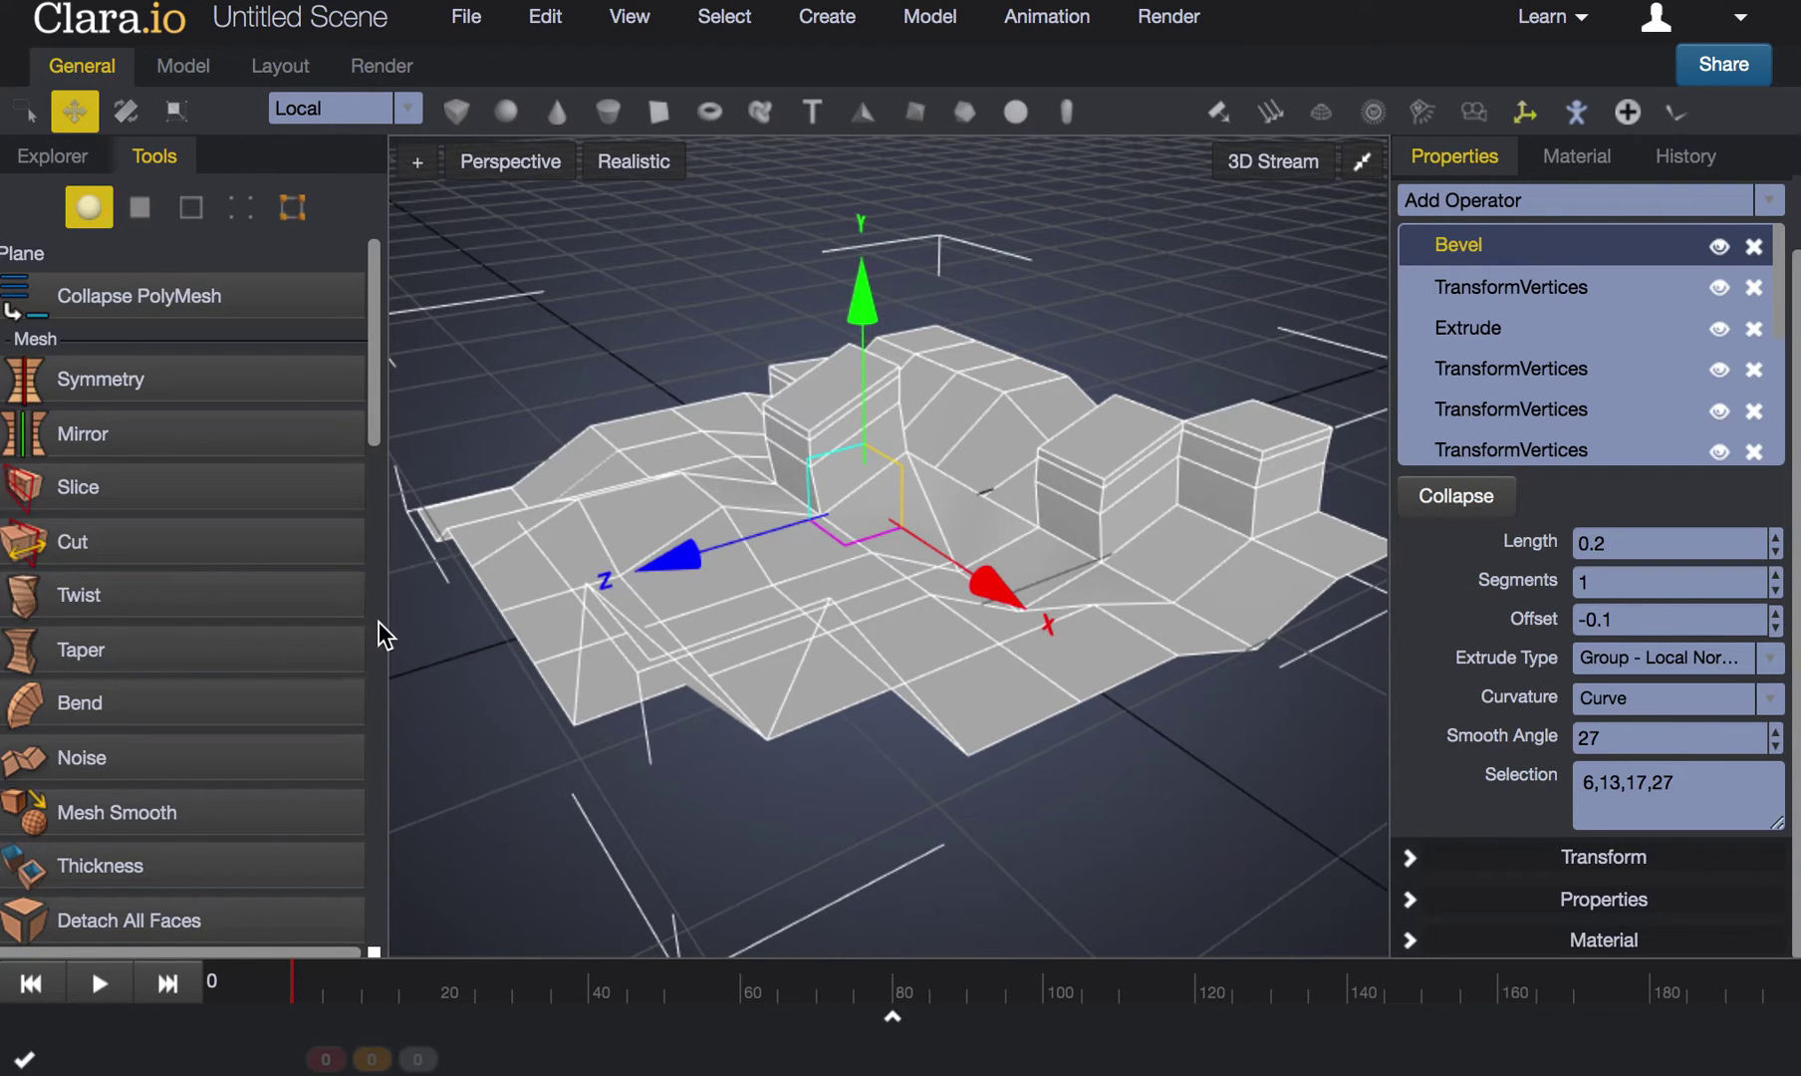
pyautogui.scroll(-1, 191, 658)
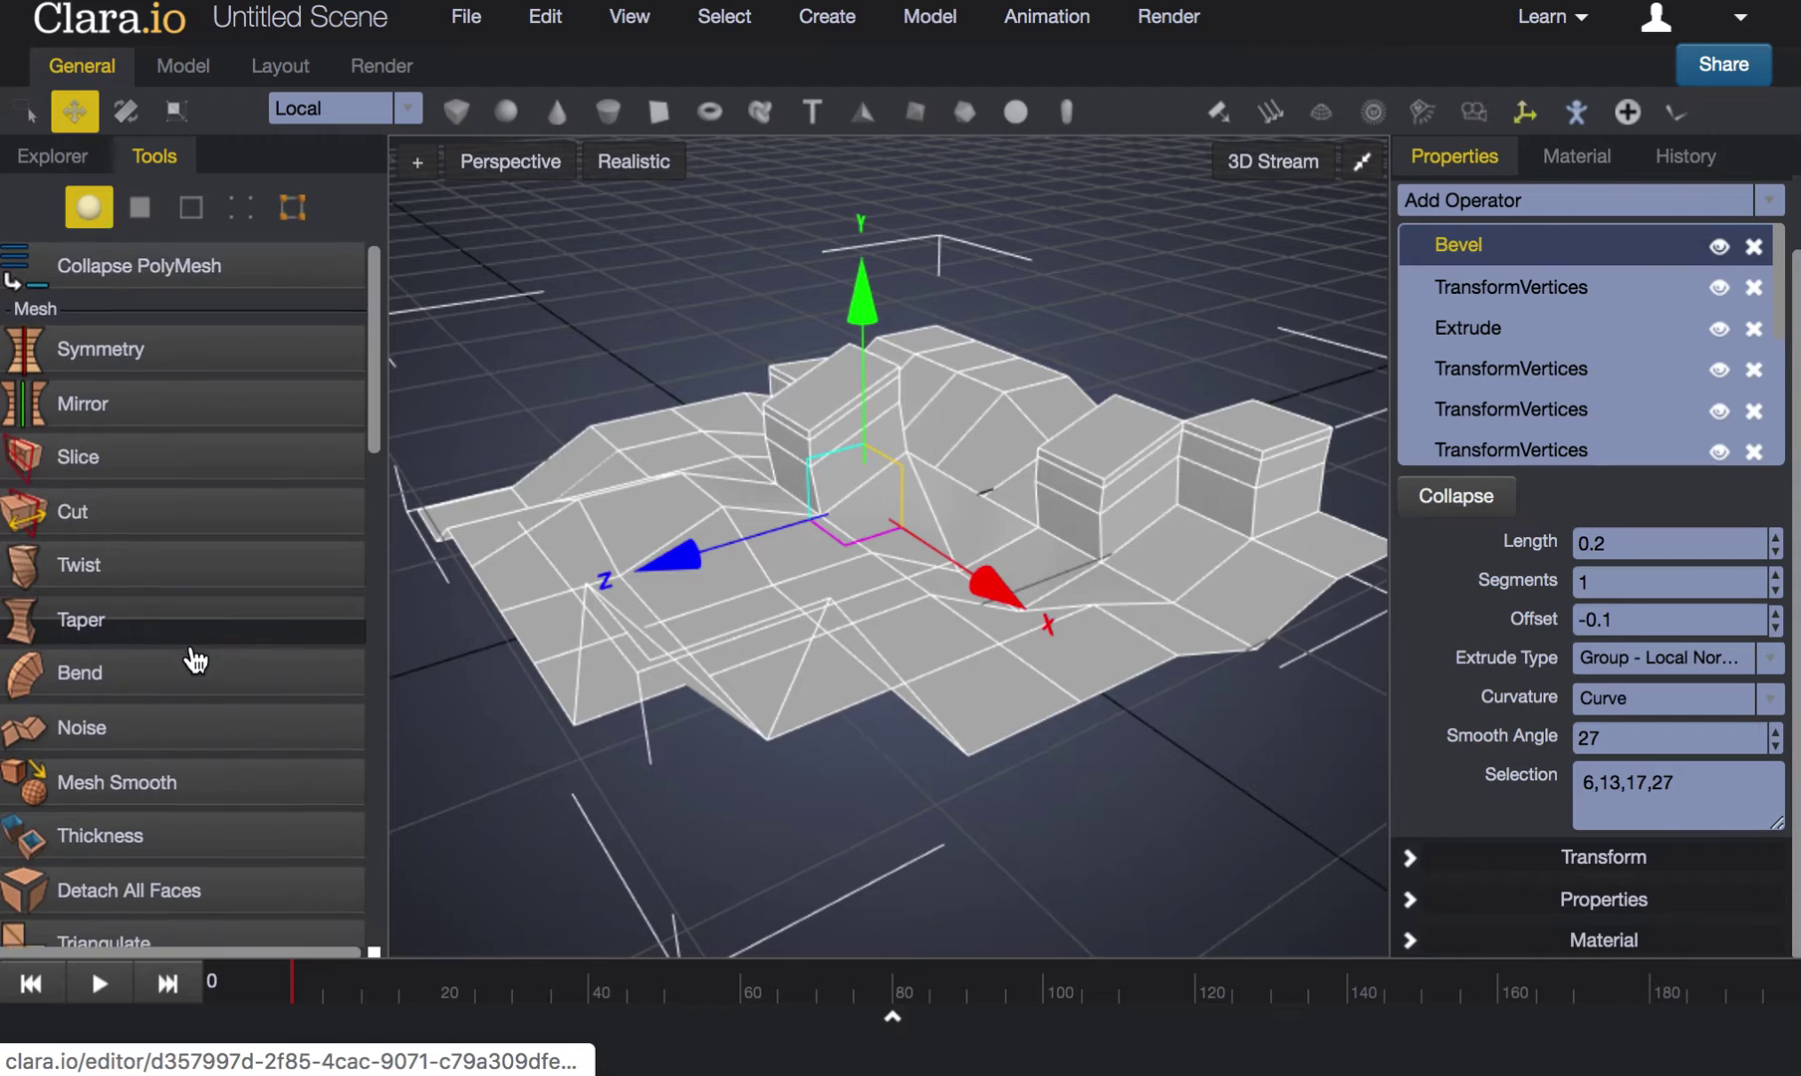
pyautogui.scroll(-4, 195, 659)
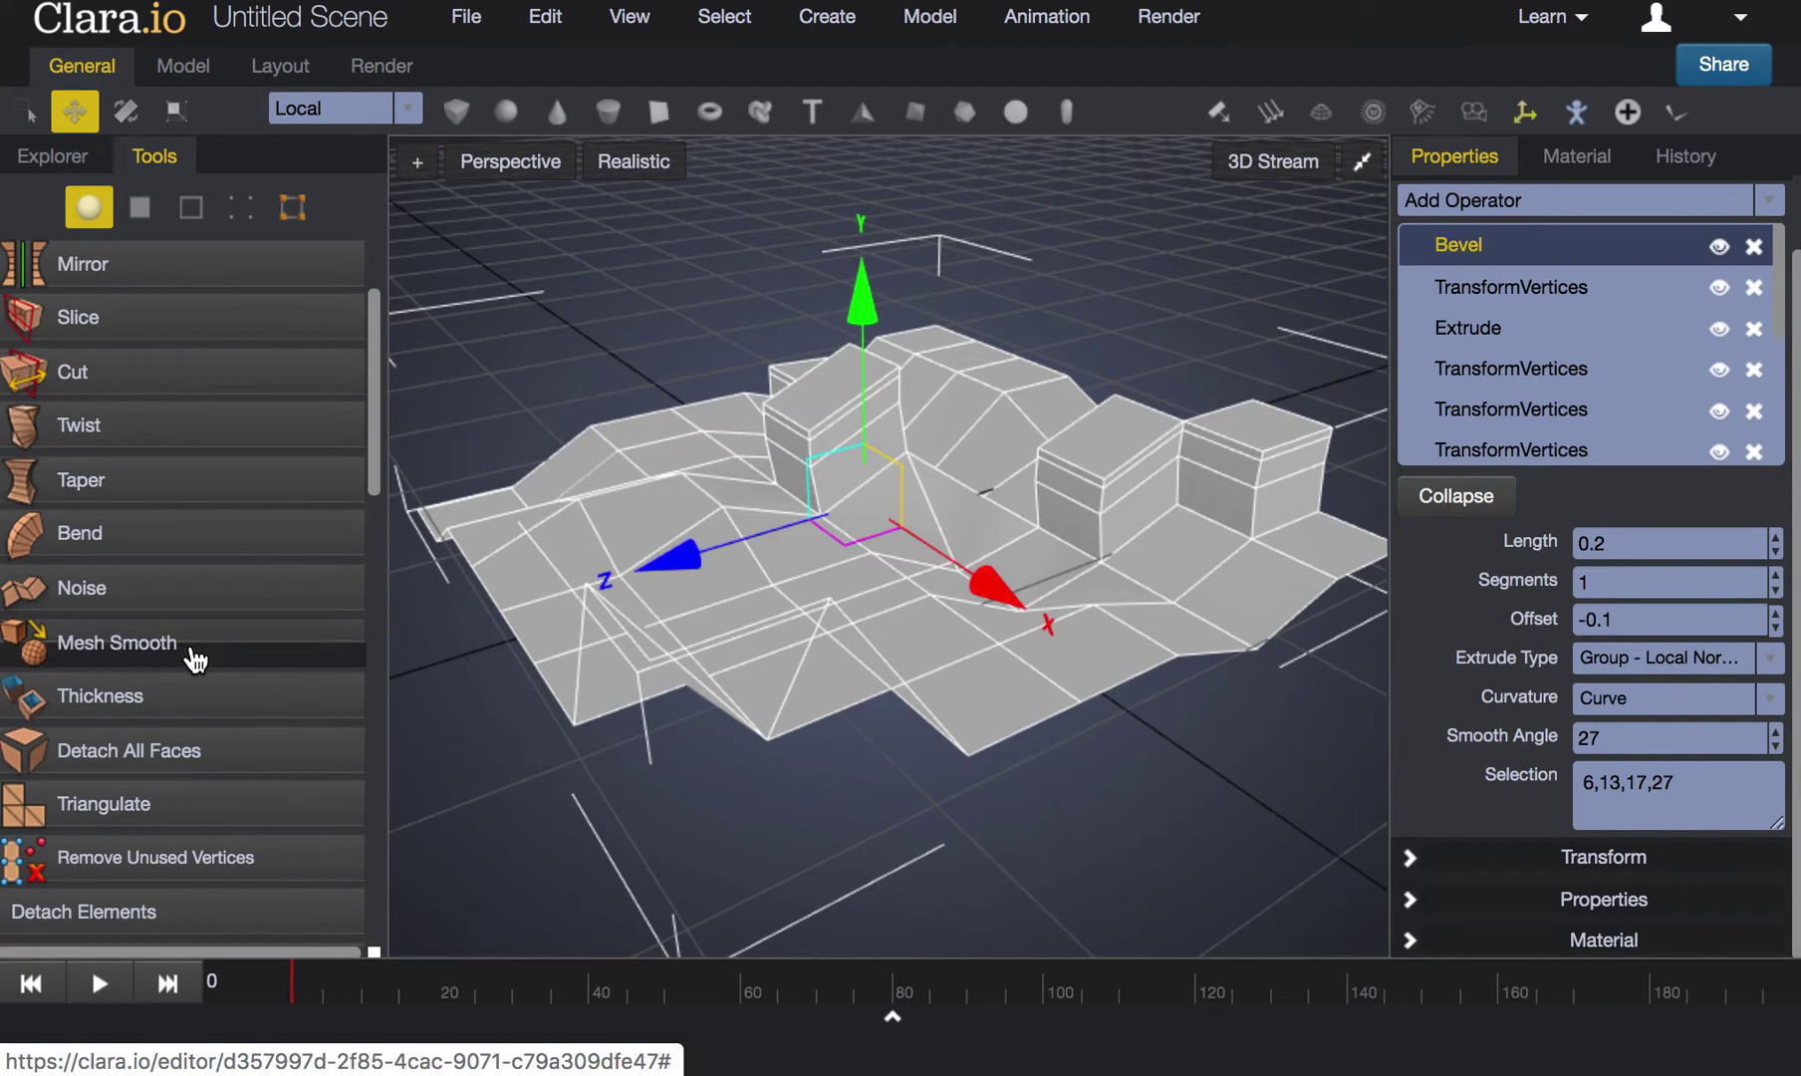
pyautogui.click(132, 645)
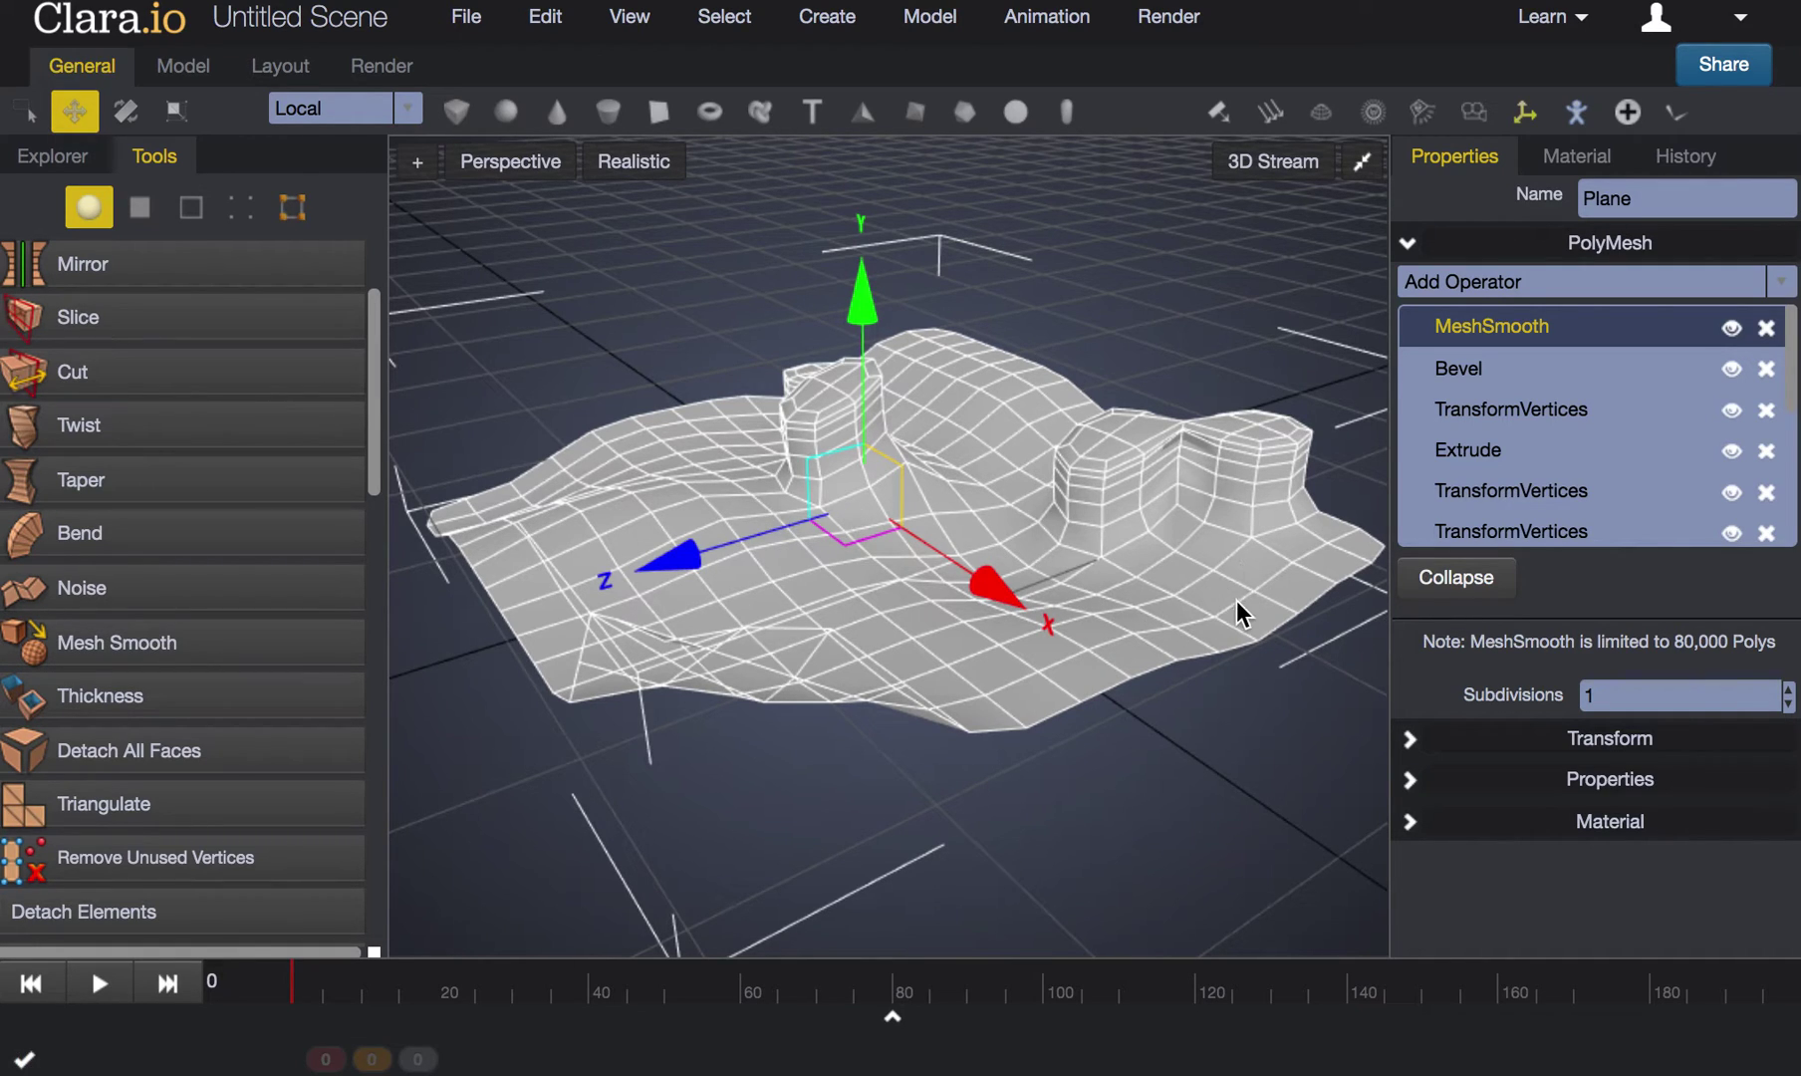
pyautogui.moveTo(1236, 609); pyautogui.dragTo(554, 630, button='middle')
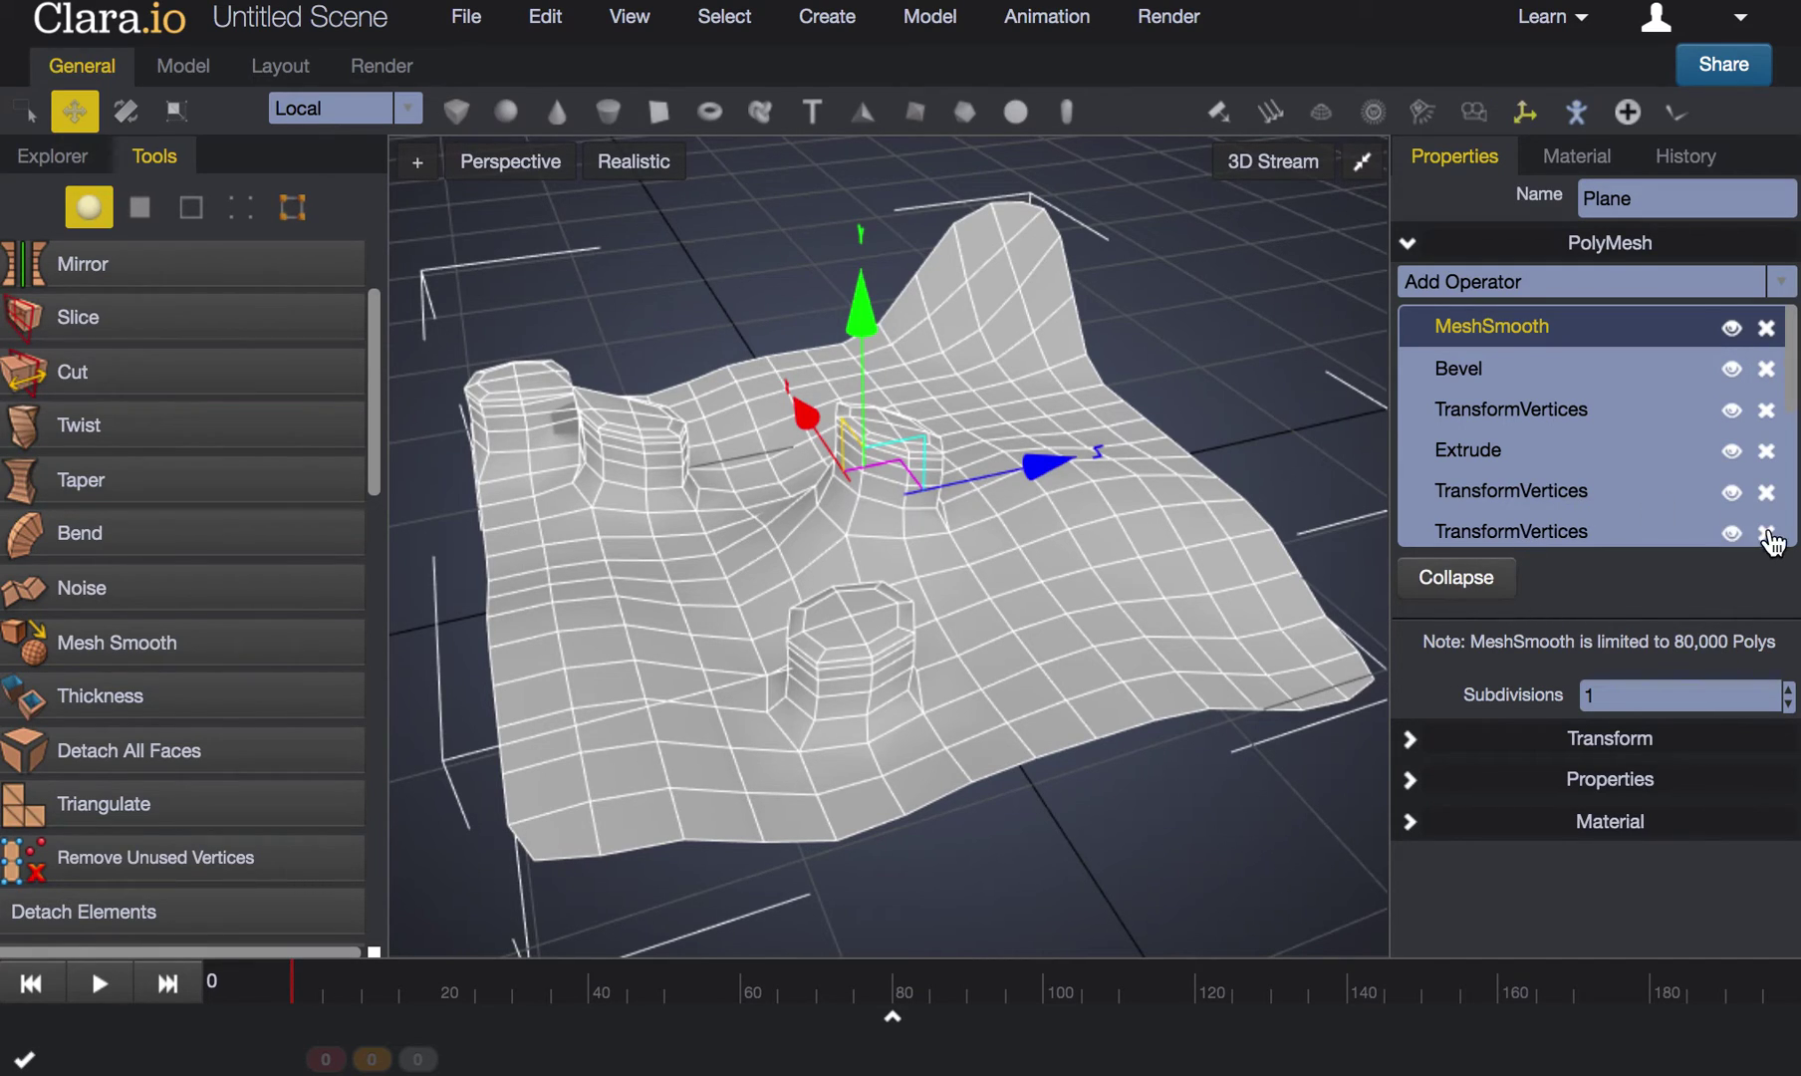
# Step: Compare MeshSmooth subdivisions of 2 and 3, then settle on 1
pyautogui.click(1787, 691)
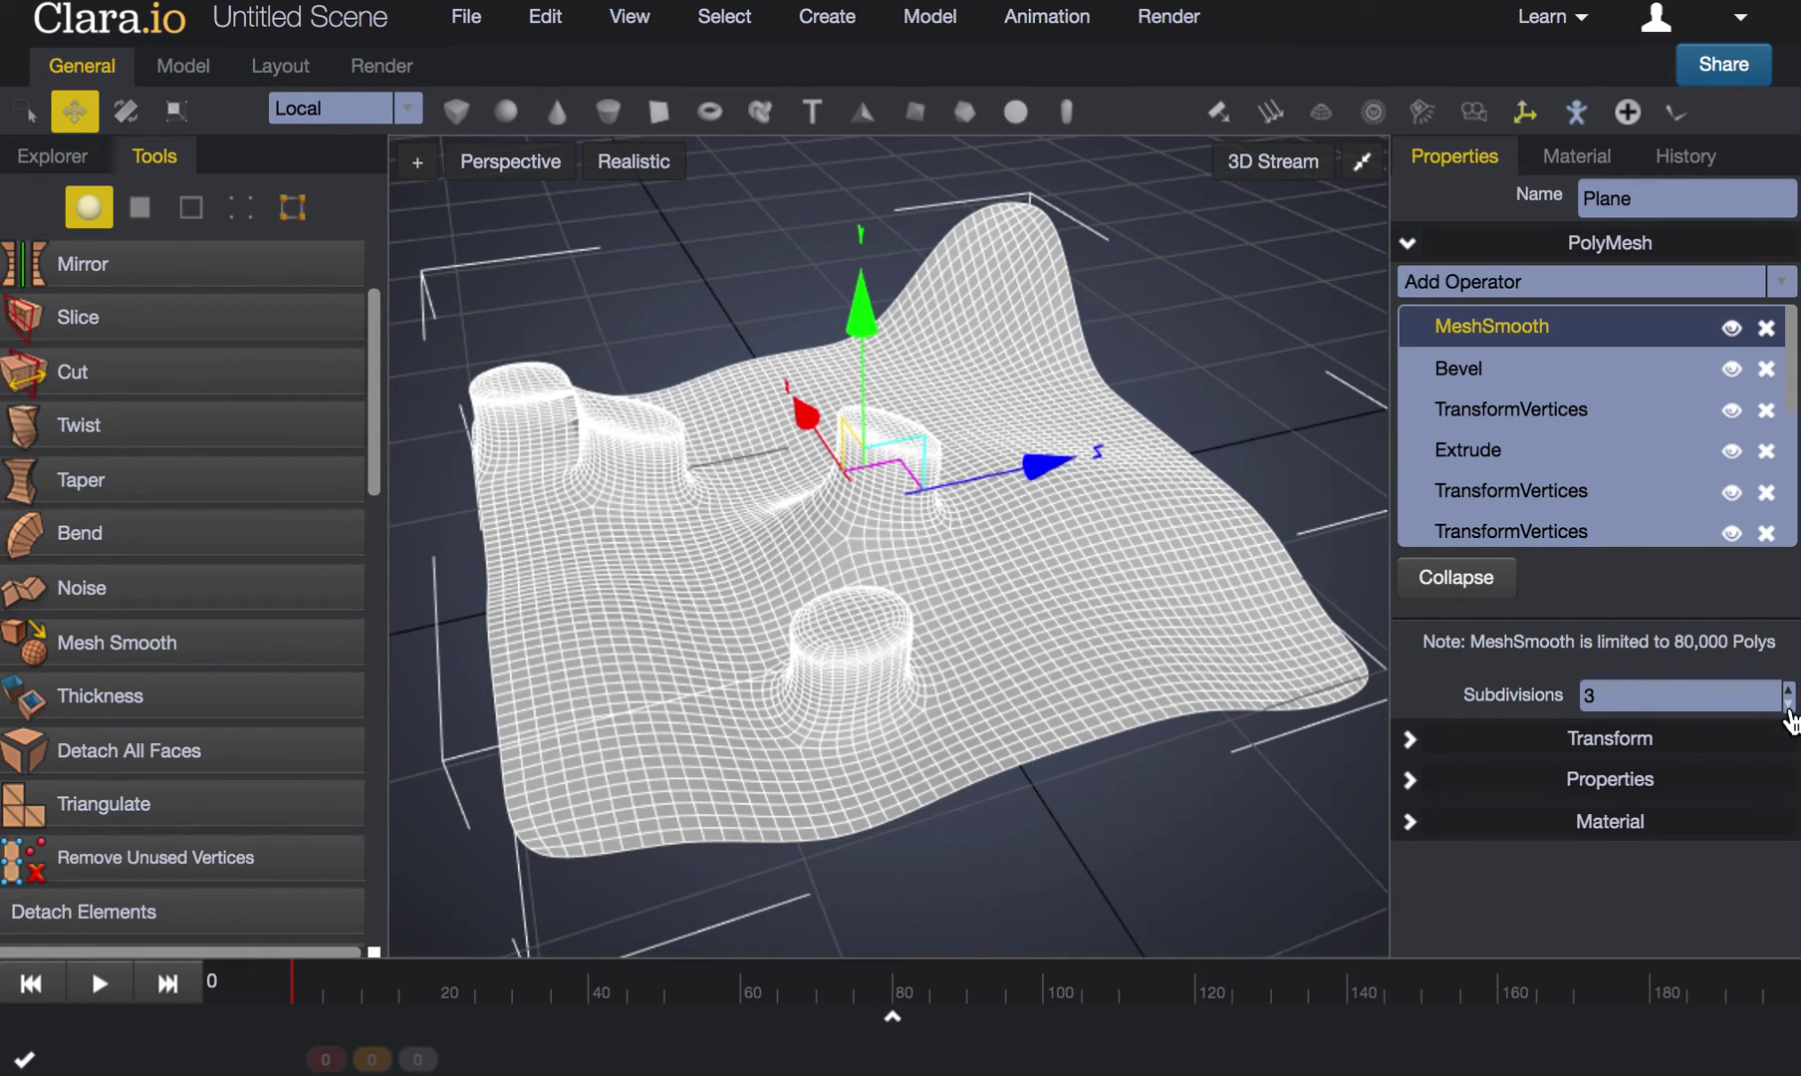
pyautogui.click(1788, 704)
pyautogui.click(1787, 704)
pyautogui.click(1787, 690)
pyautogui.moveTo(1213, 644); pyautogui.dragTo(1303, 621, button='middle')
pyautogui.moveTo(1158, 647); pyautogui.dragTo(1006, 687, button='middle')
pyautogui.click(1788, 704)
pyautogui.click(1788, 704)
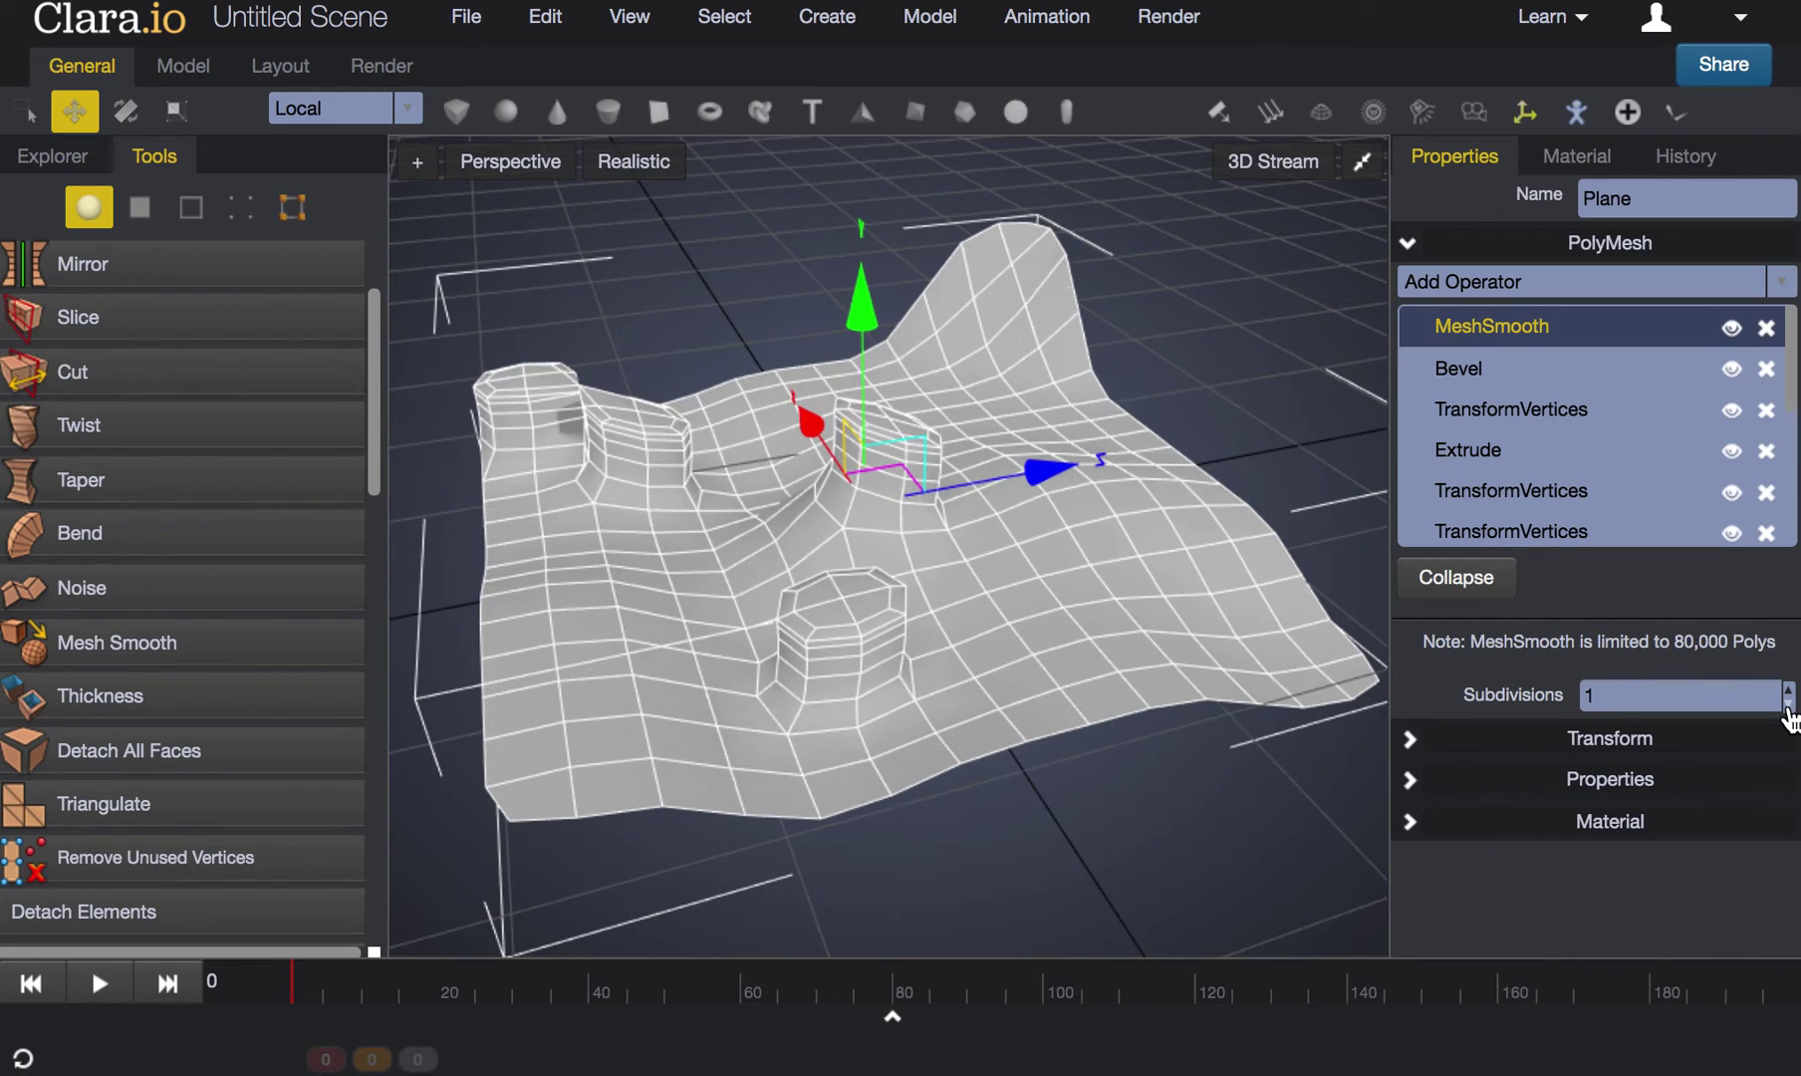
# Step: Collapse the Transform section and bring back the PolyMesh operator stack
pyautogui.click(1414, 742)
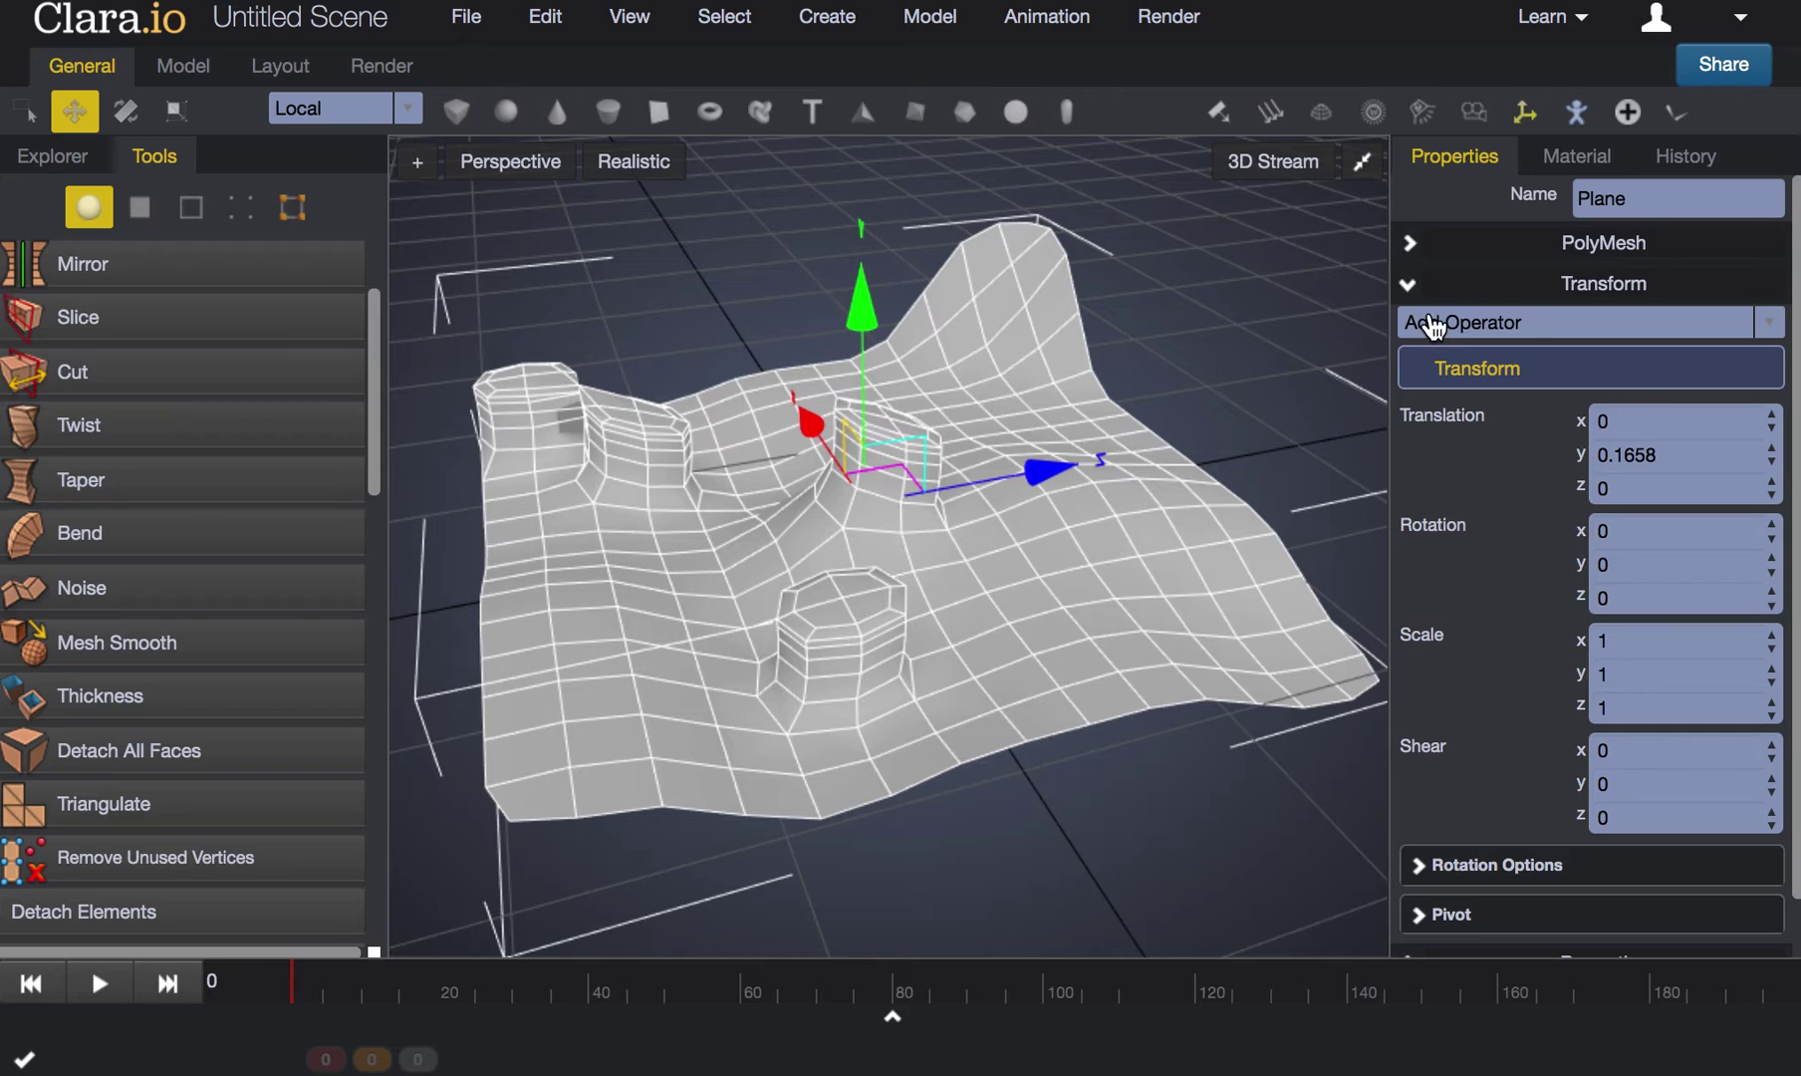
pyautogui.click(1417, 288)
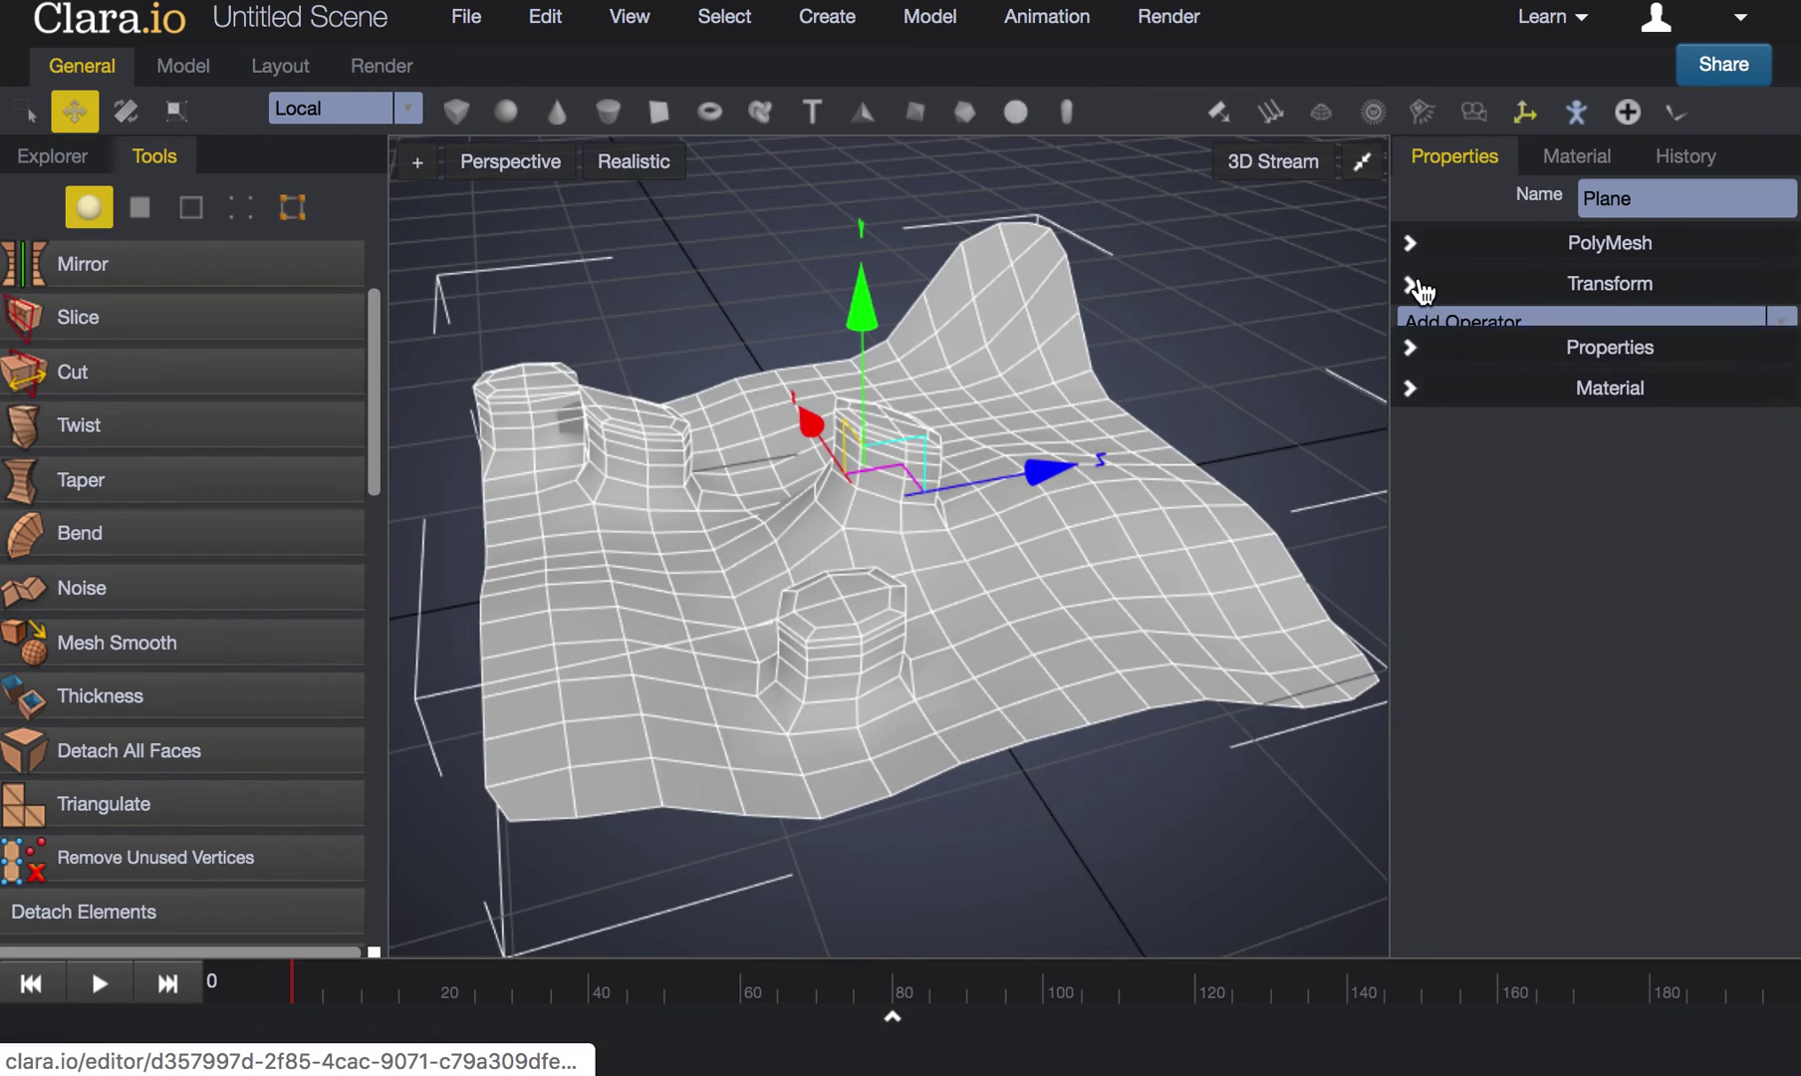
pyautogui.click(1470, 257)
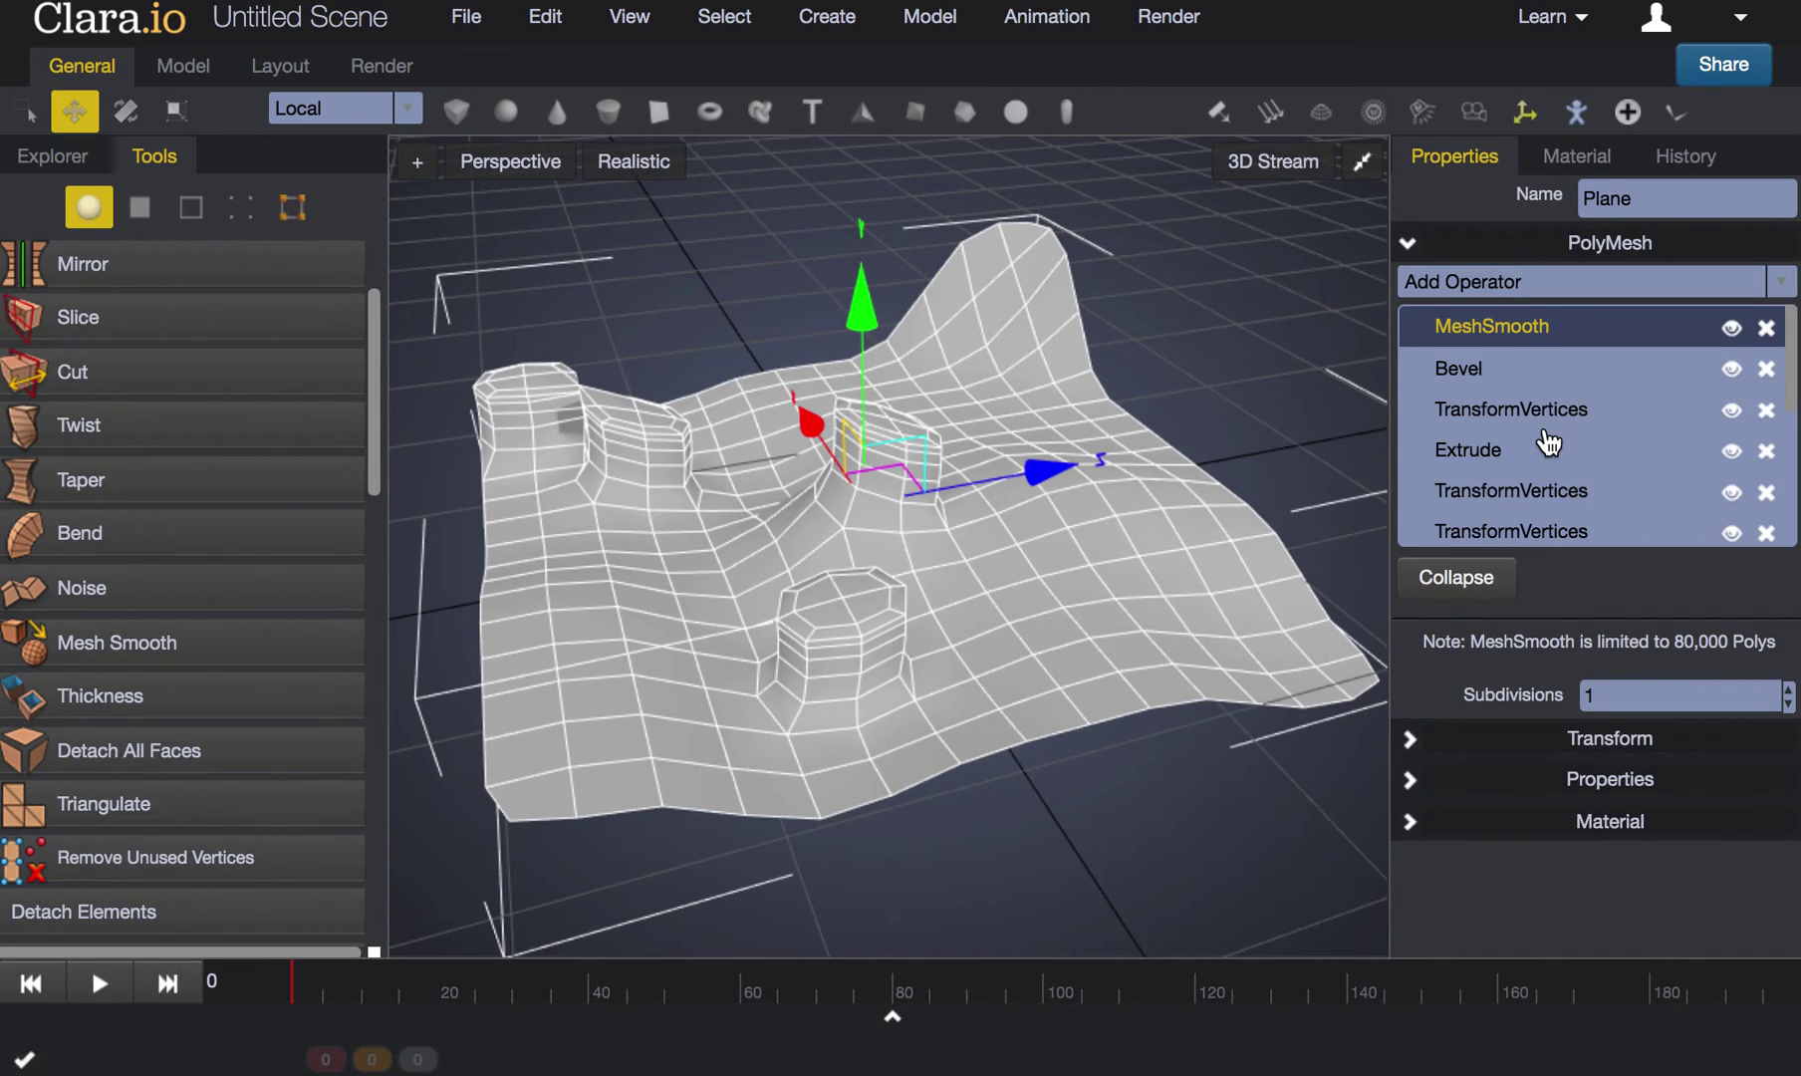
pyautogui.moveTo(1086, 631); pyautogui.dragTo(785, 596, button='right')
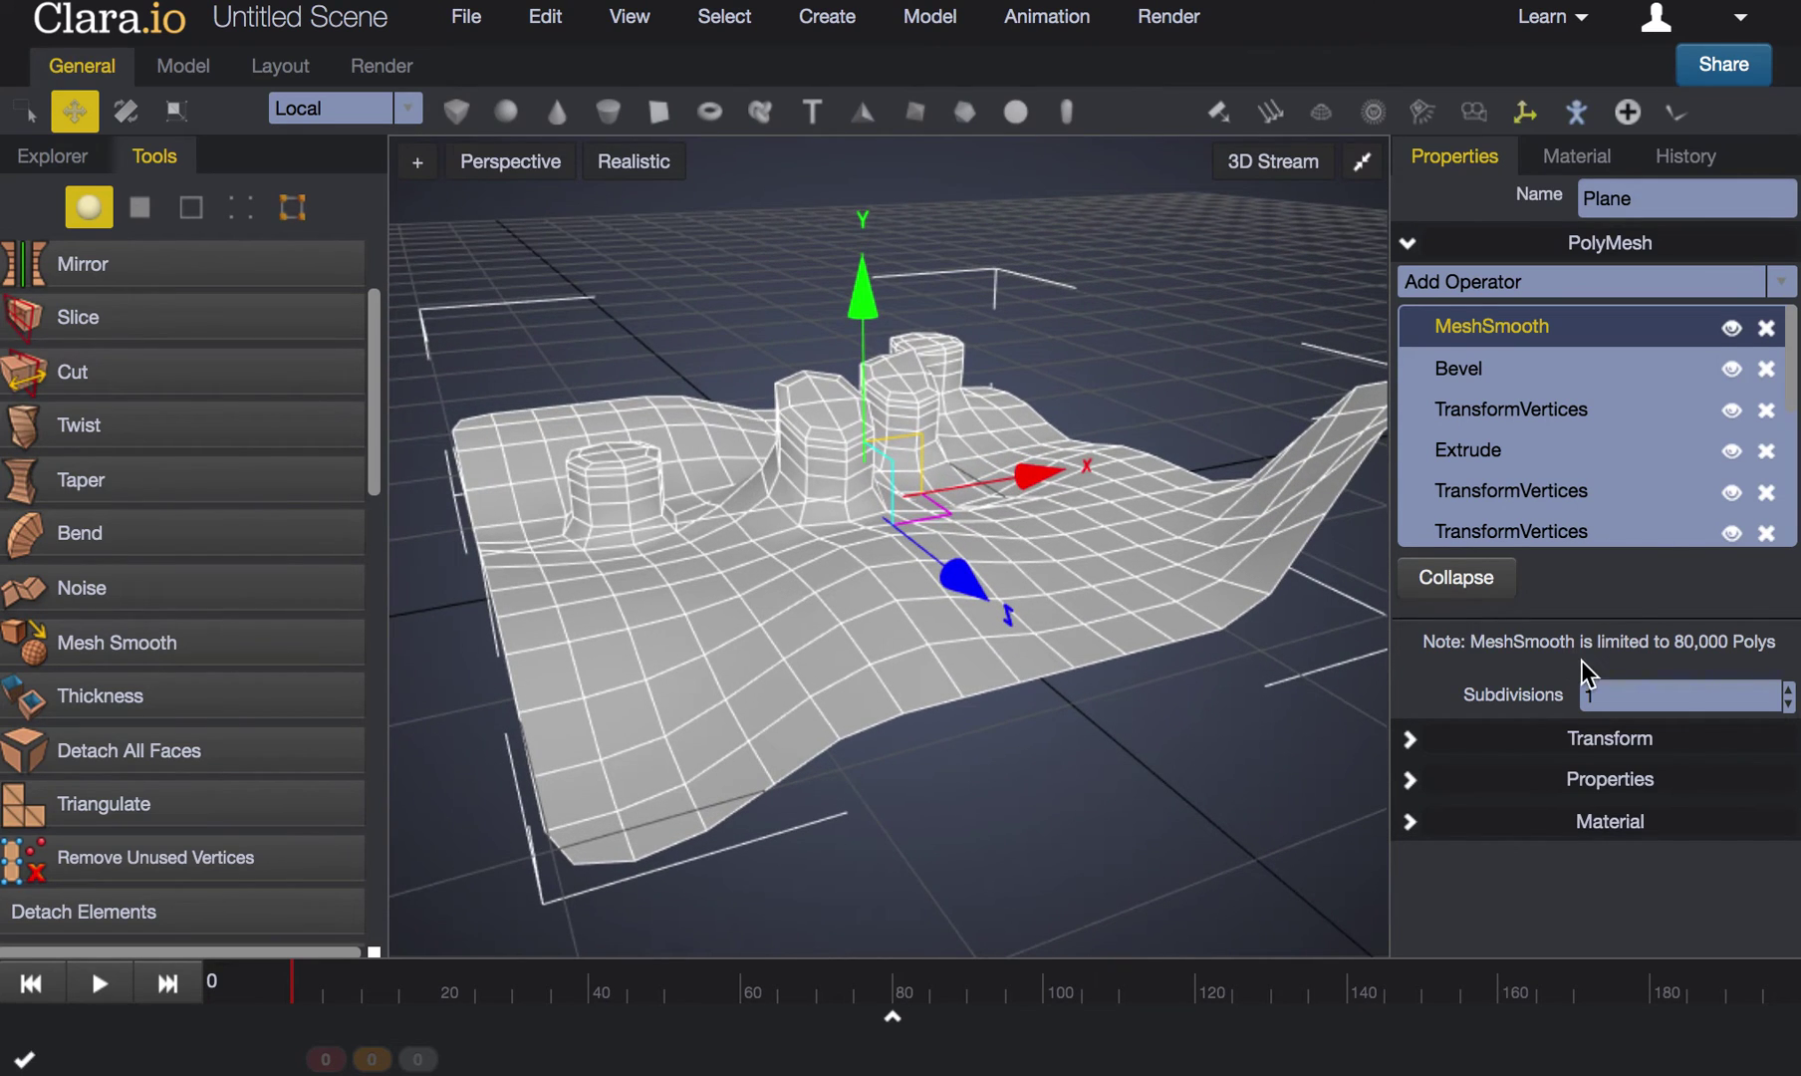
# Step: Show the base Plane's settings: 4 by 4 with 8 and 7 segments, plus its display properties
pyautogui.scroll(-3, 1540, 505)
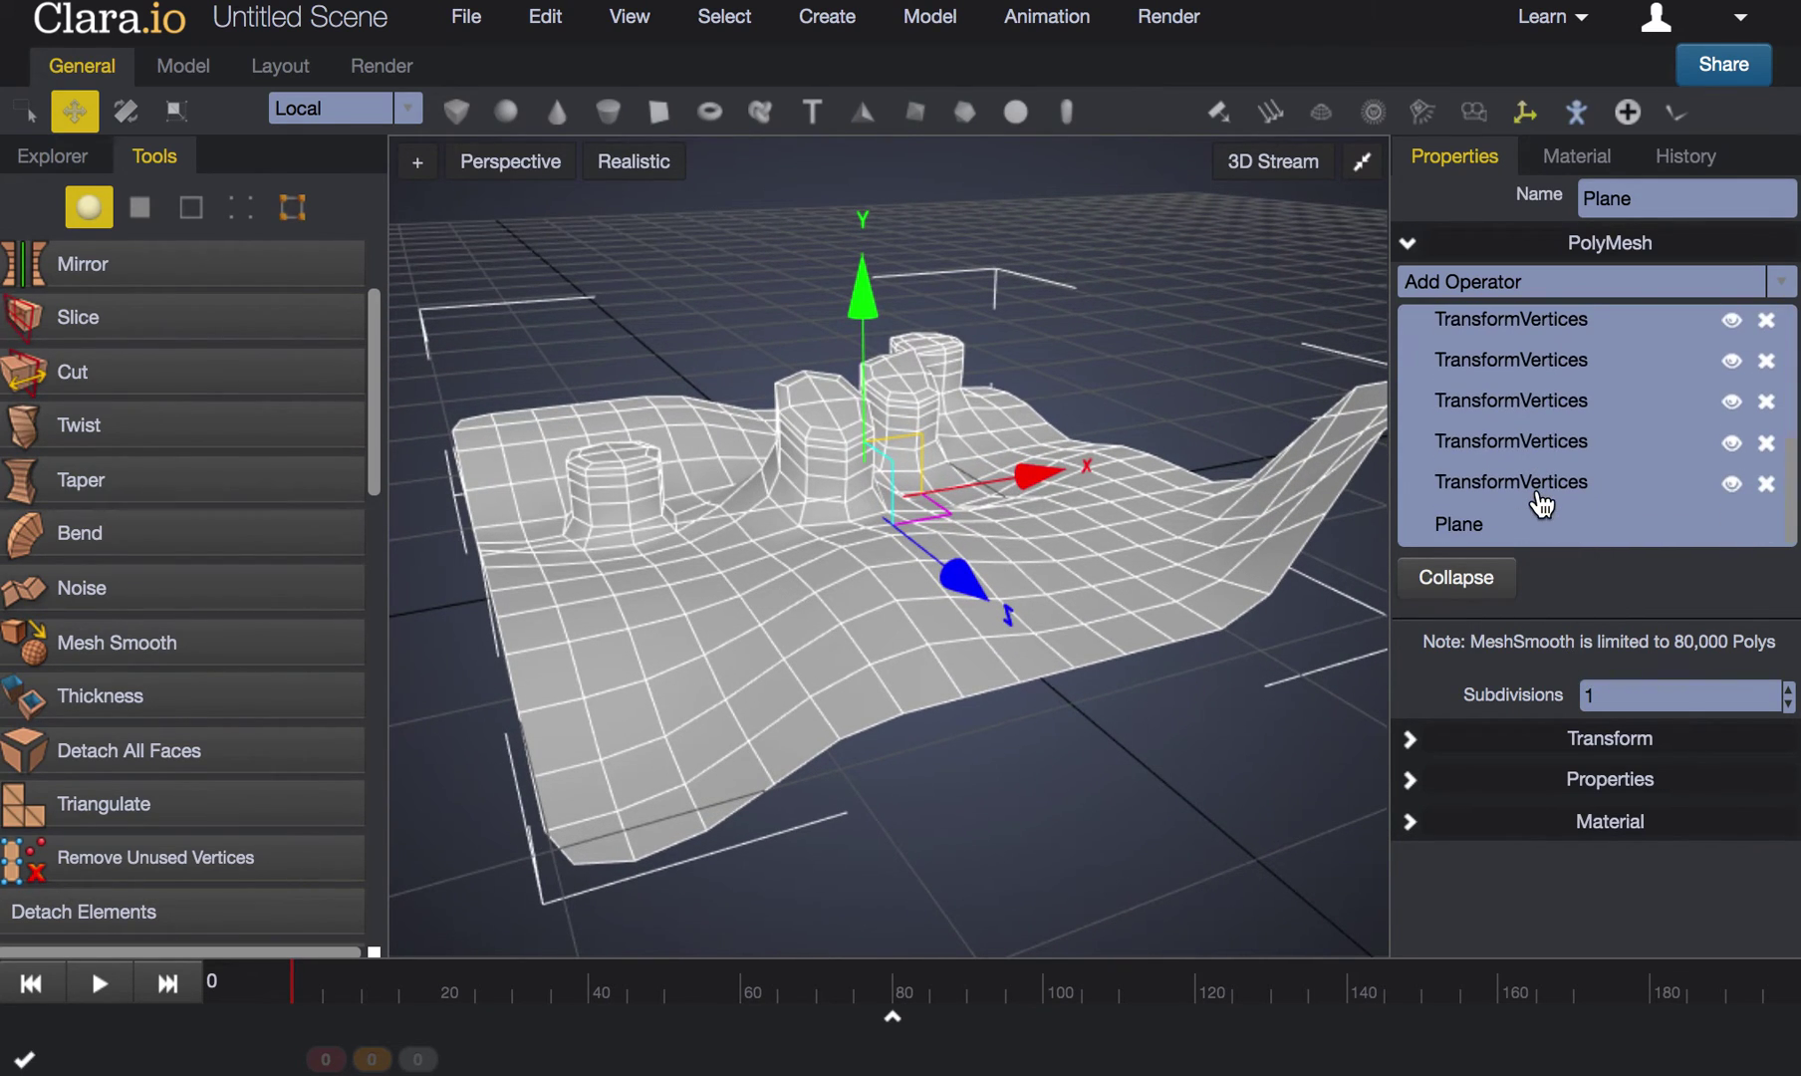
pyautogui.scroll(5, 1511, 519)
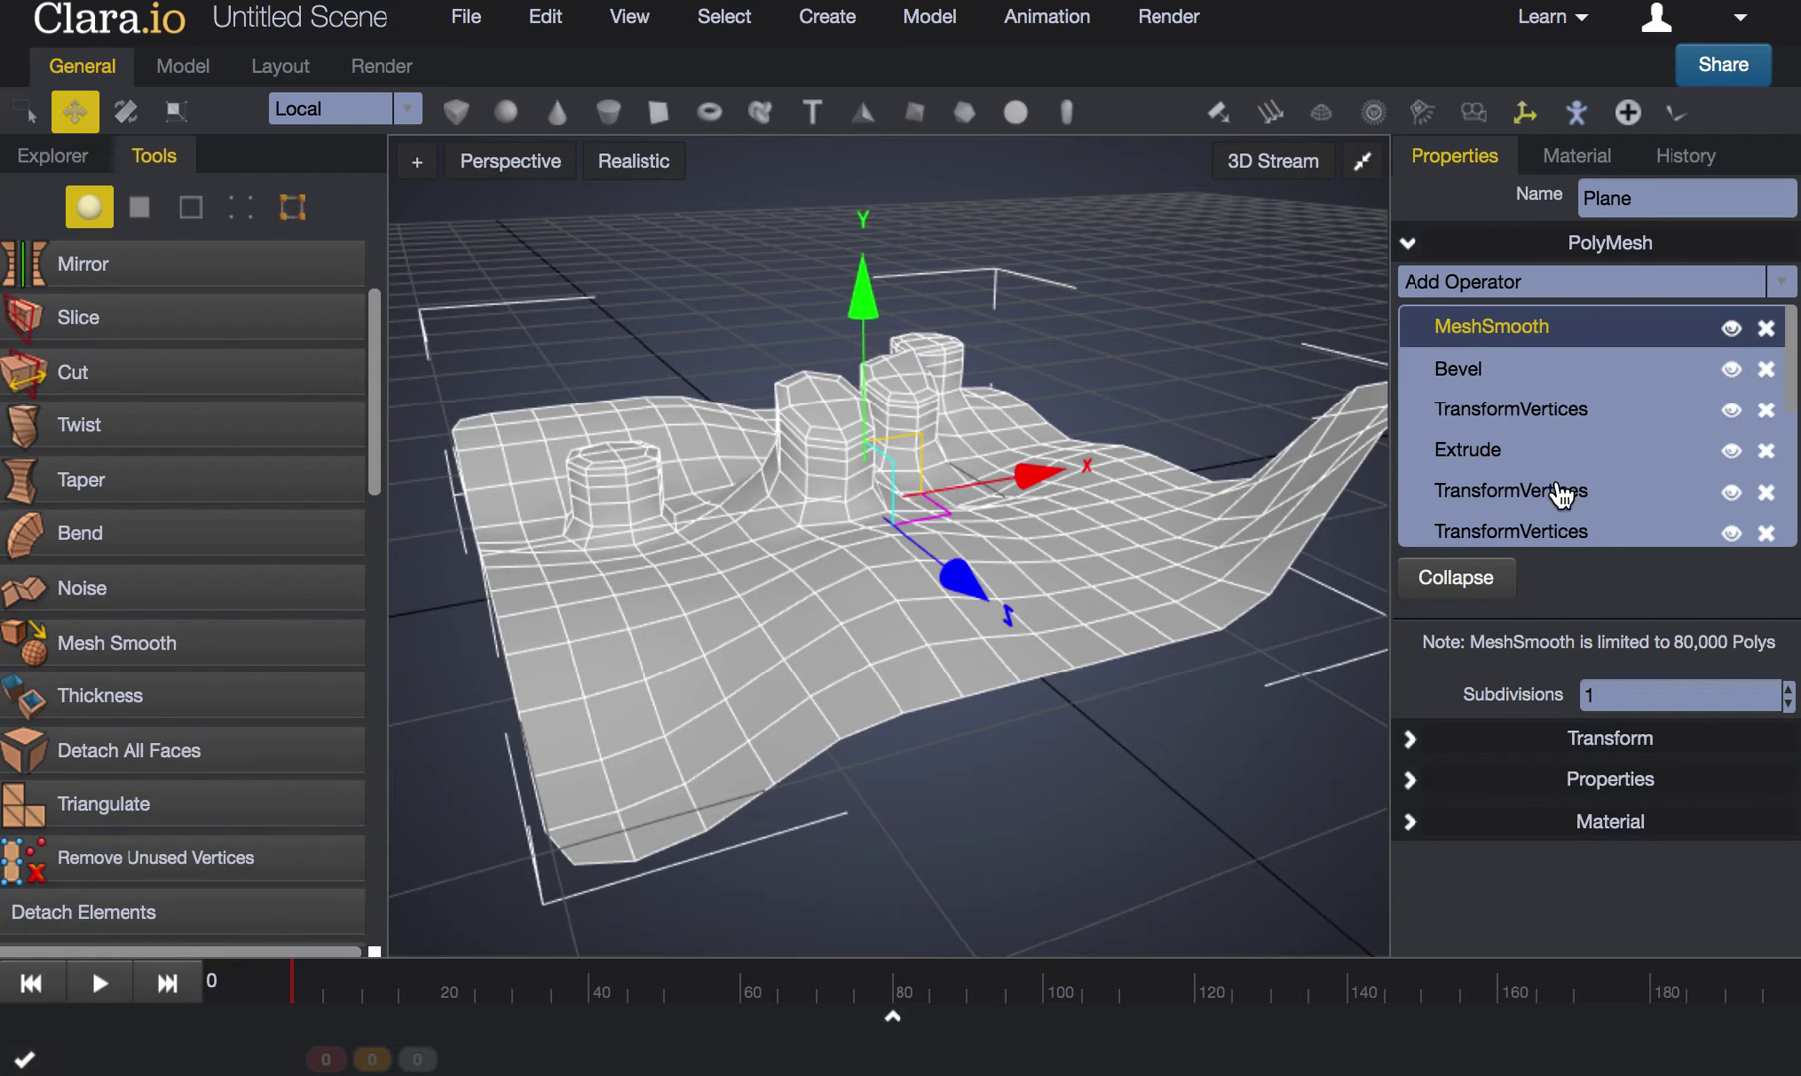
pyautogui.scroll(-5, 1563, 494)
pyautogui.scroll(4, 1525, 420)
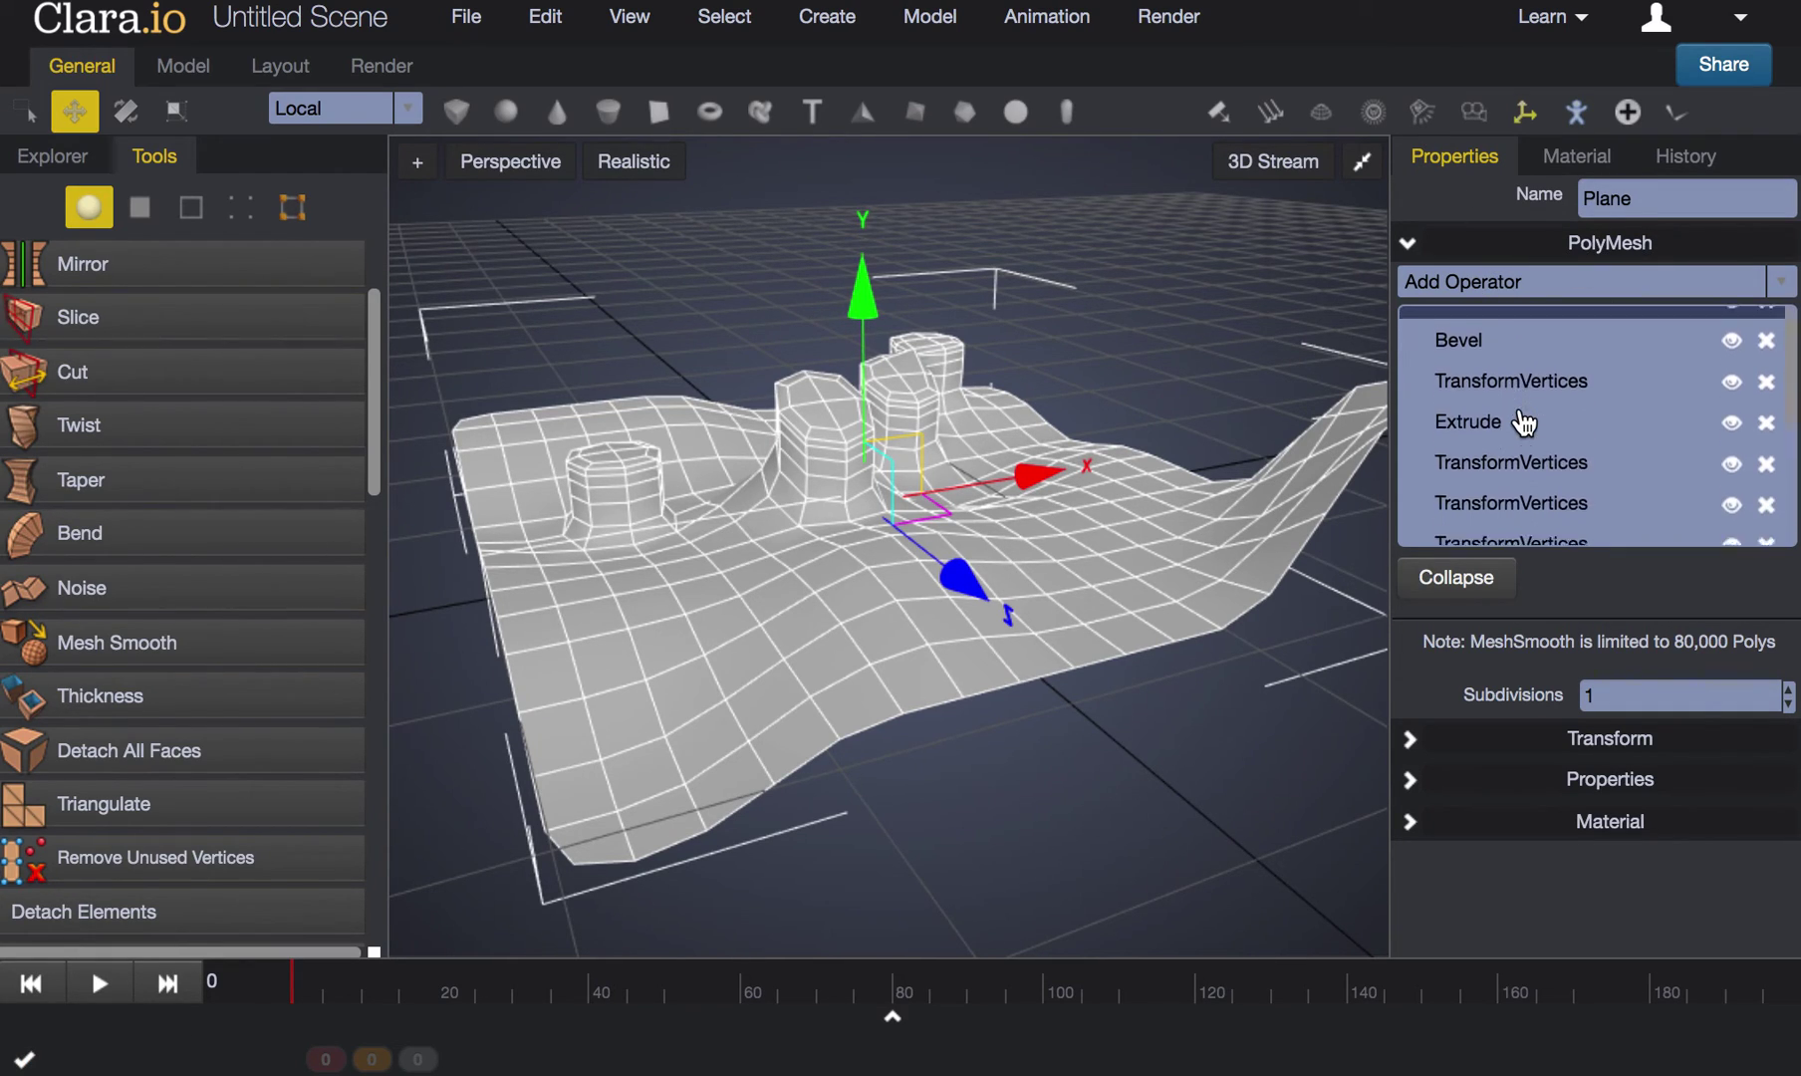
pyautogui.scroll(-4, 1523, 423)
pyautogui.scroll(5, 1524, 423)
pyautogui.scroll(-5, 1523, 423)
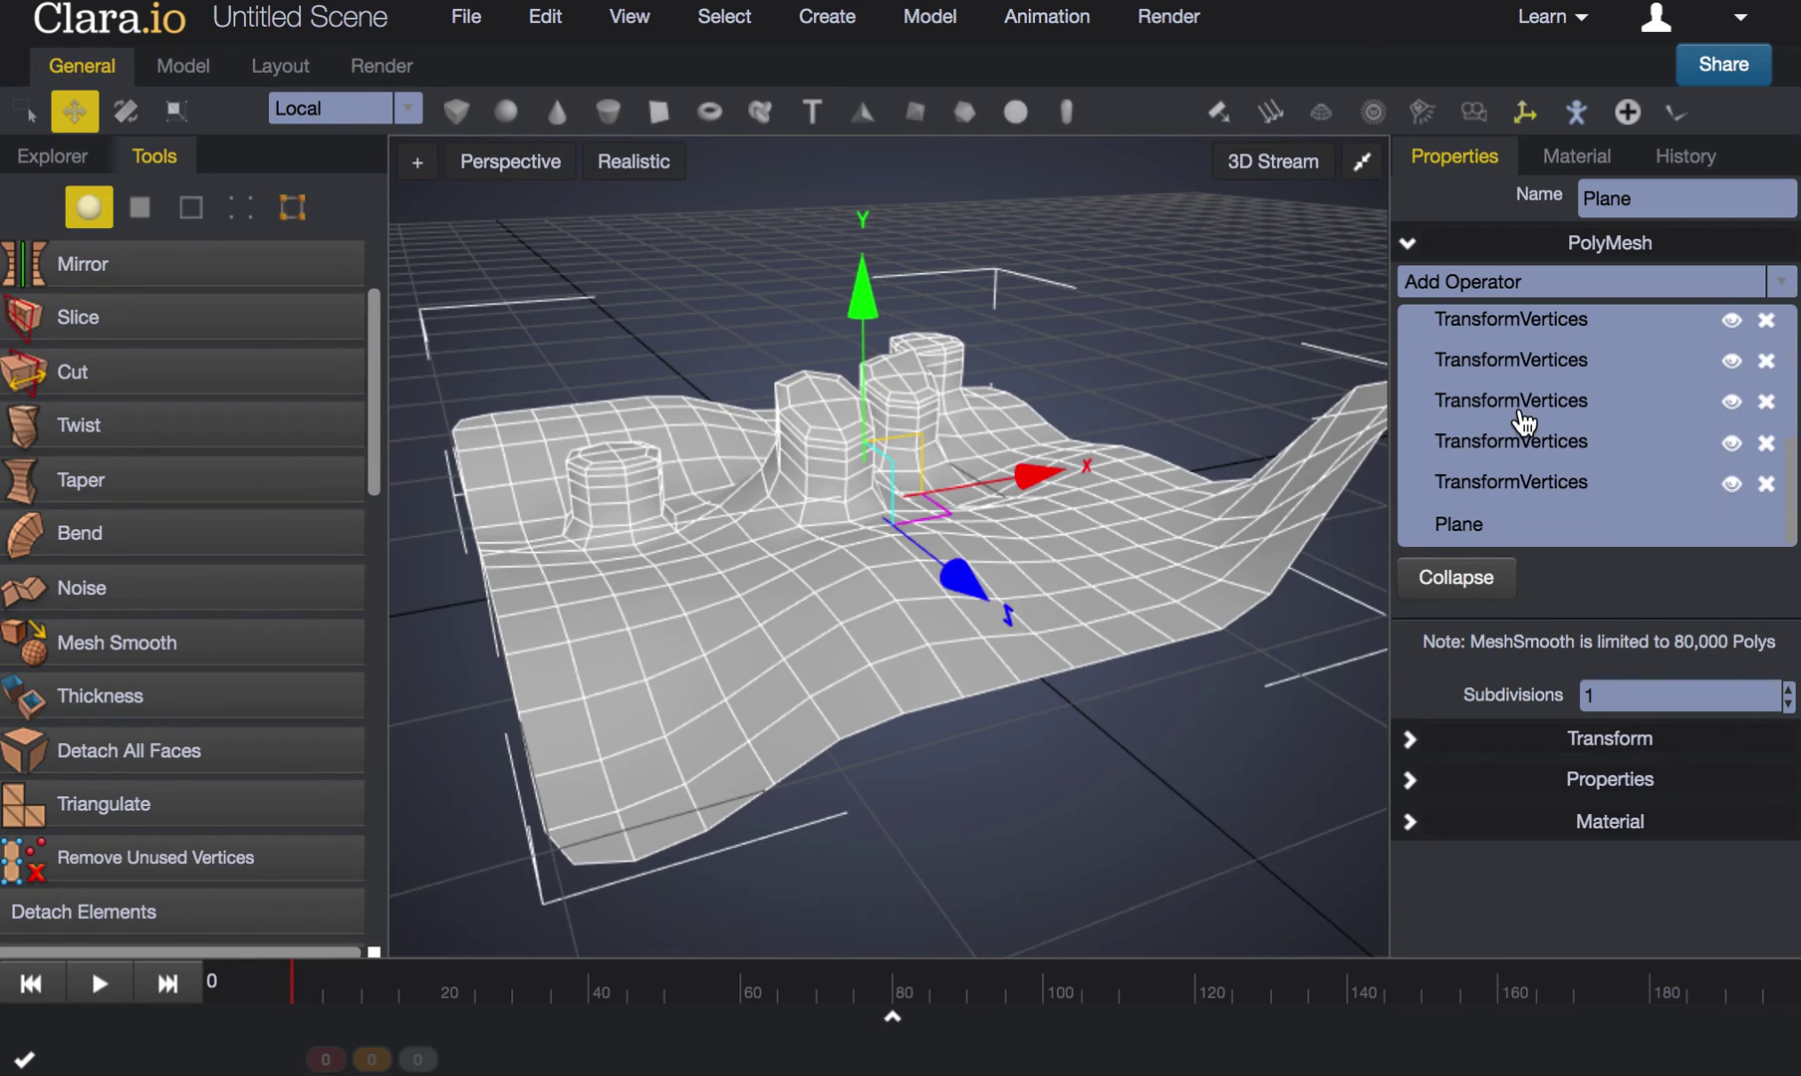
pyautogui.click(1493, 528)
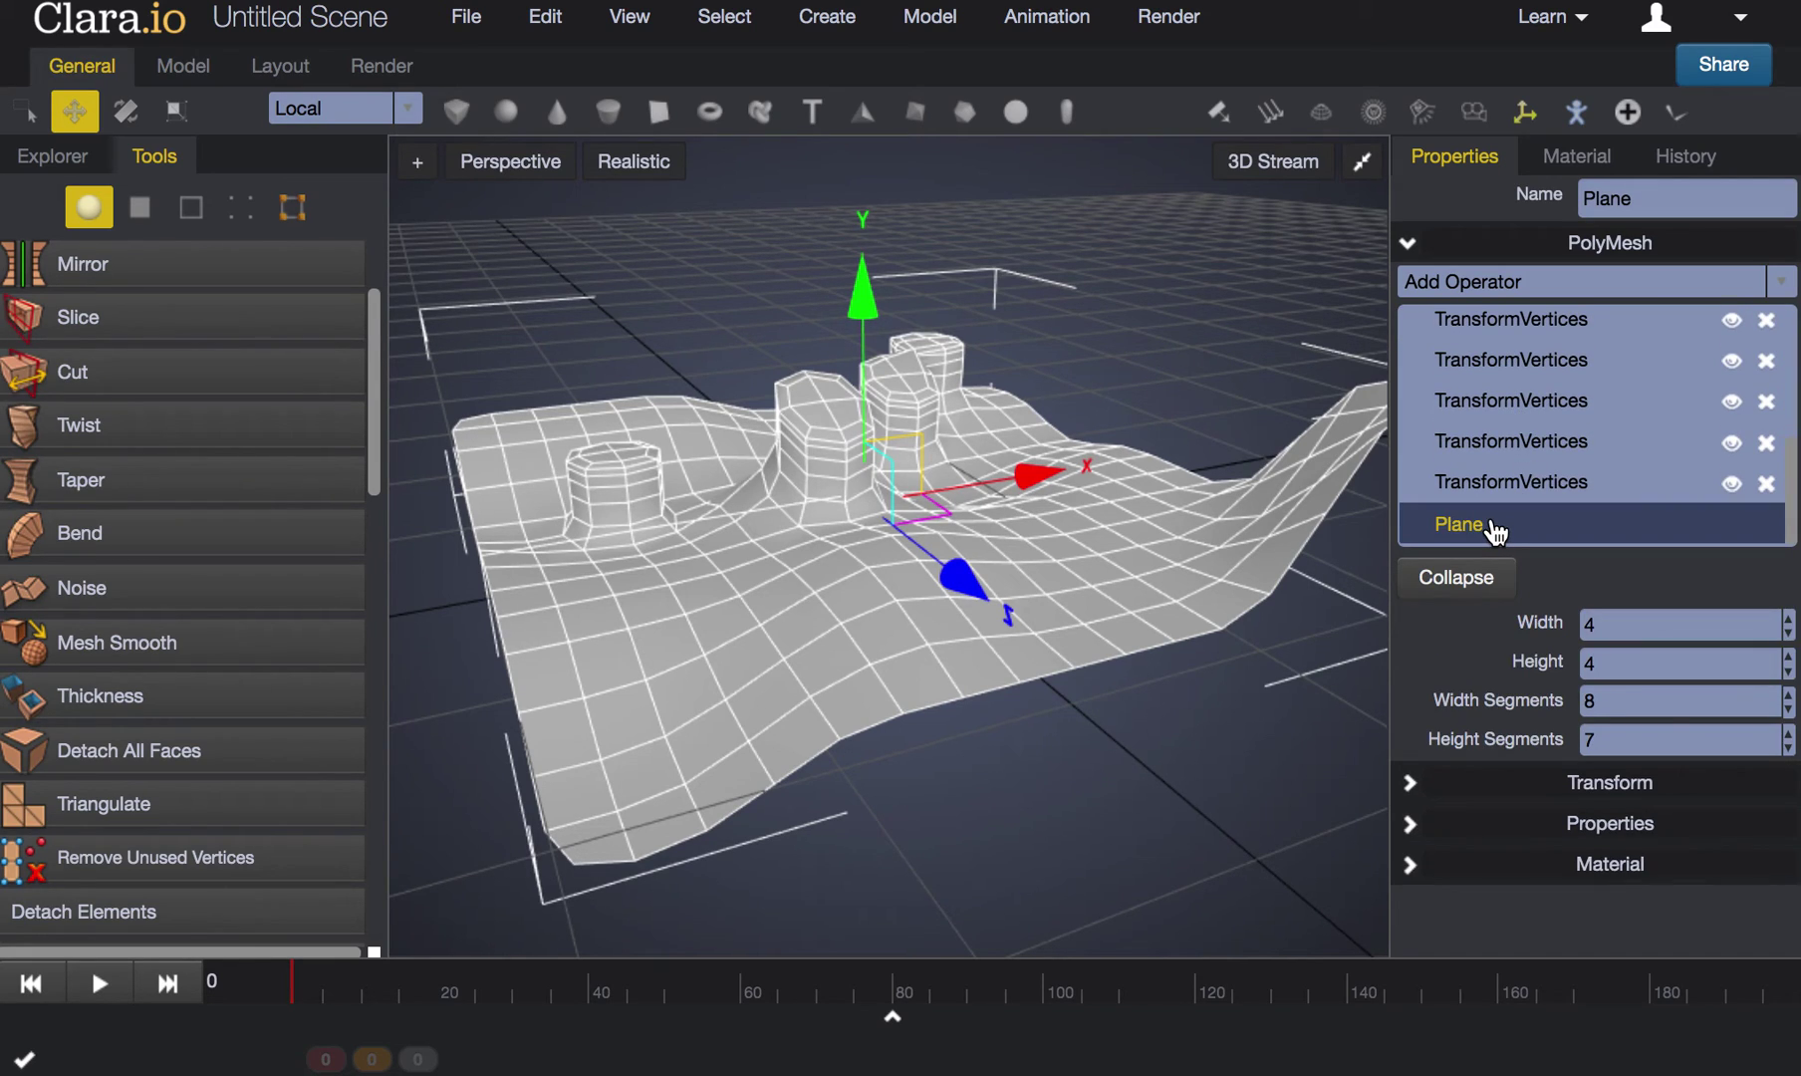
pyautogui.click(1418, 830)
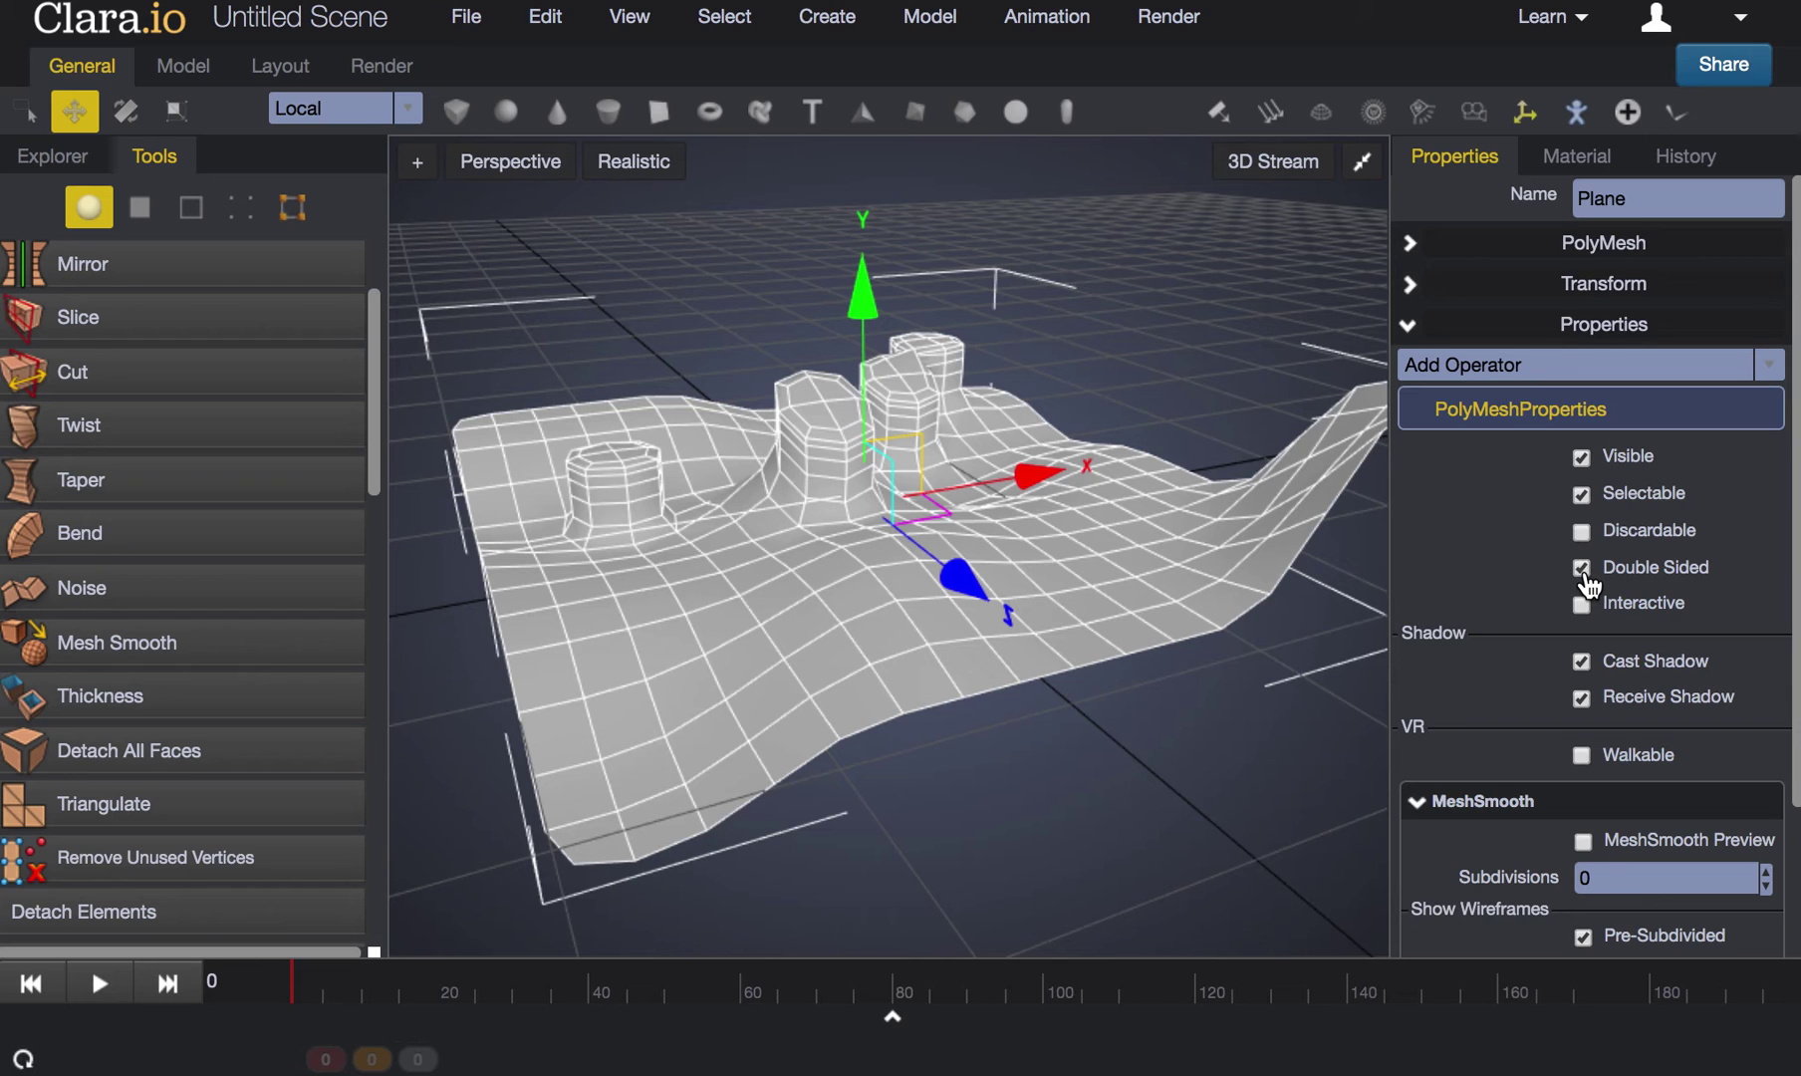
# Step: Turn Double Sided off for the plane and view its see-through underside
pyautogui.moveTo(1198, 658); pyautogui.dragTo(818, 555, button='right')
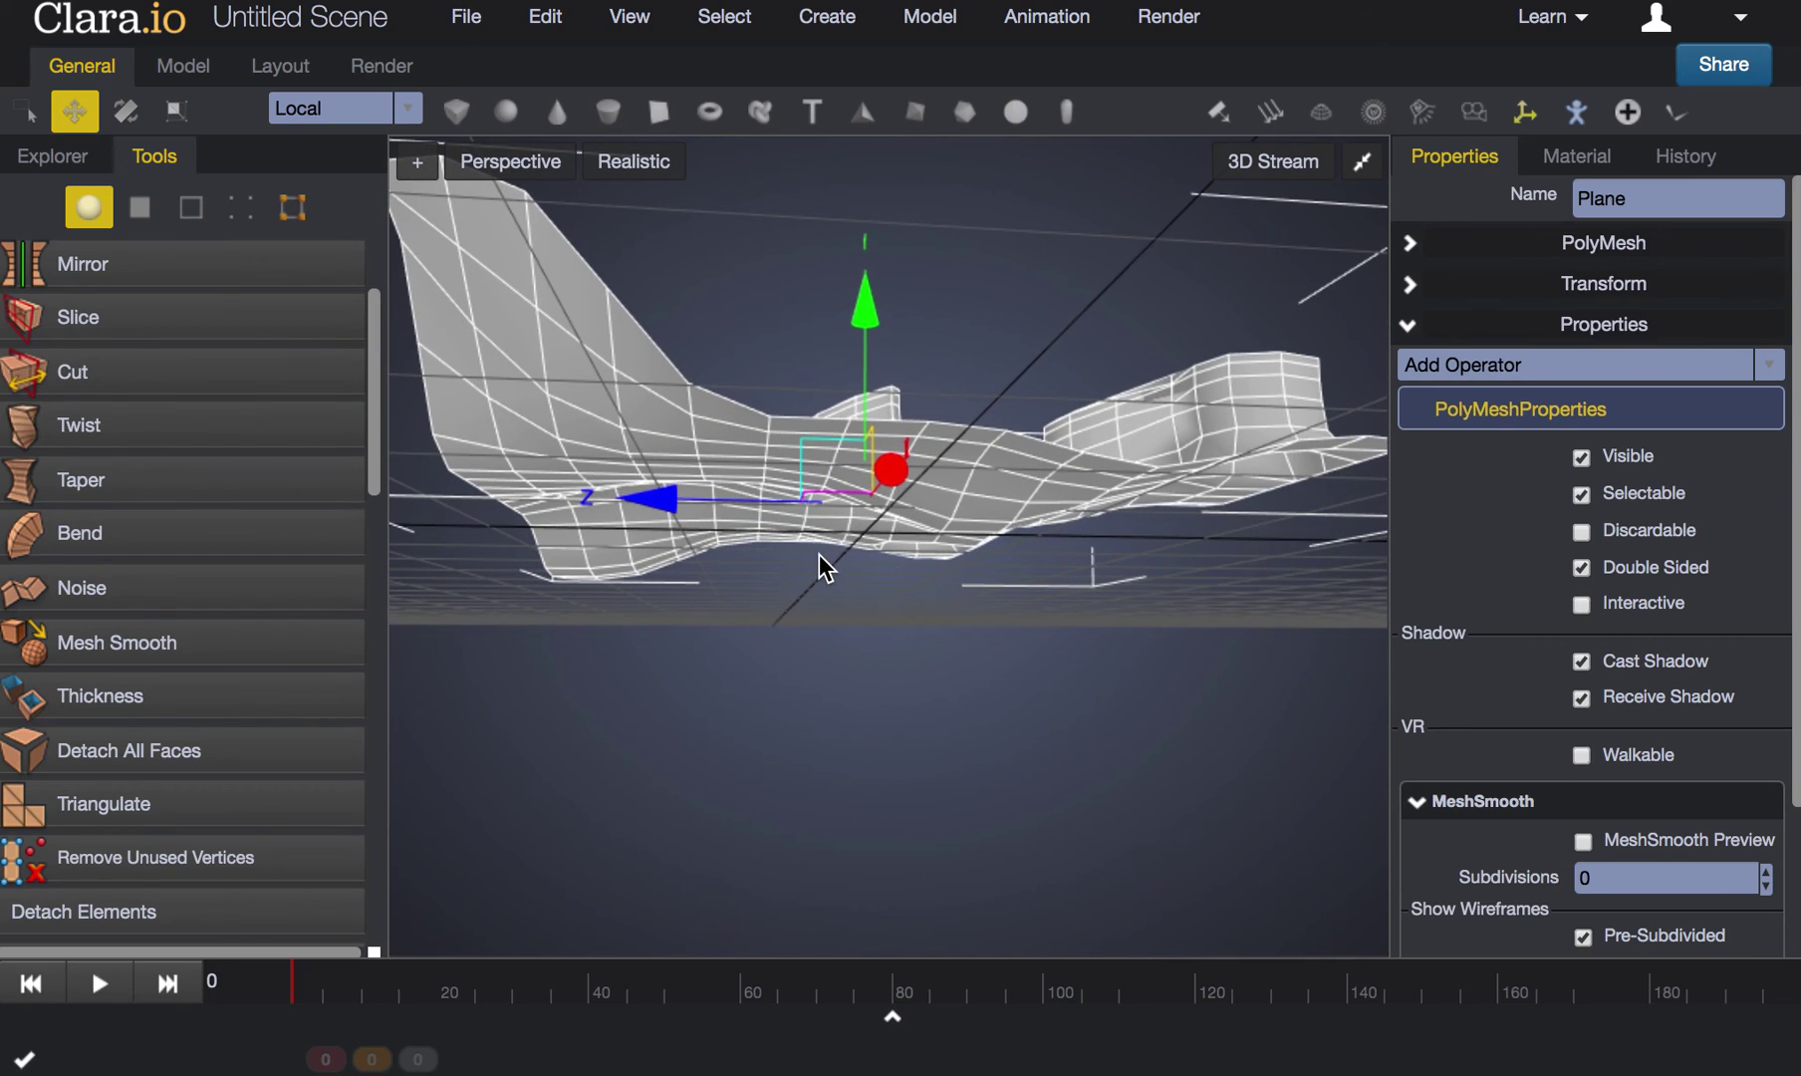
pyautogui.click(1582, 567)
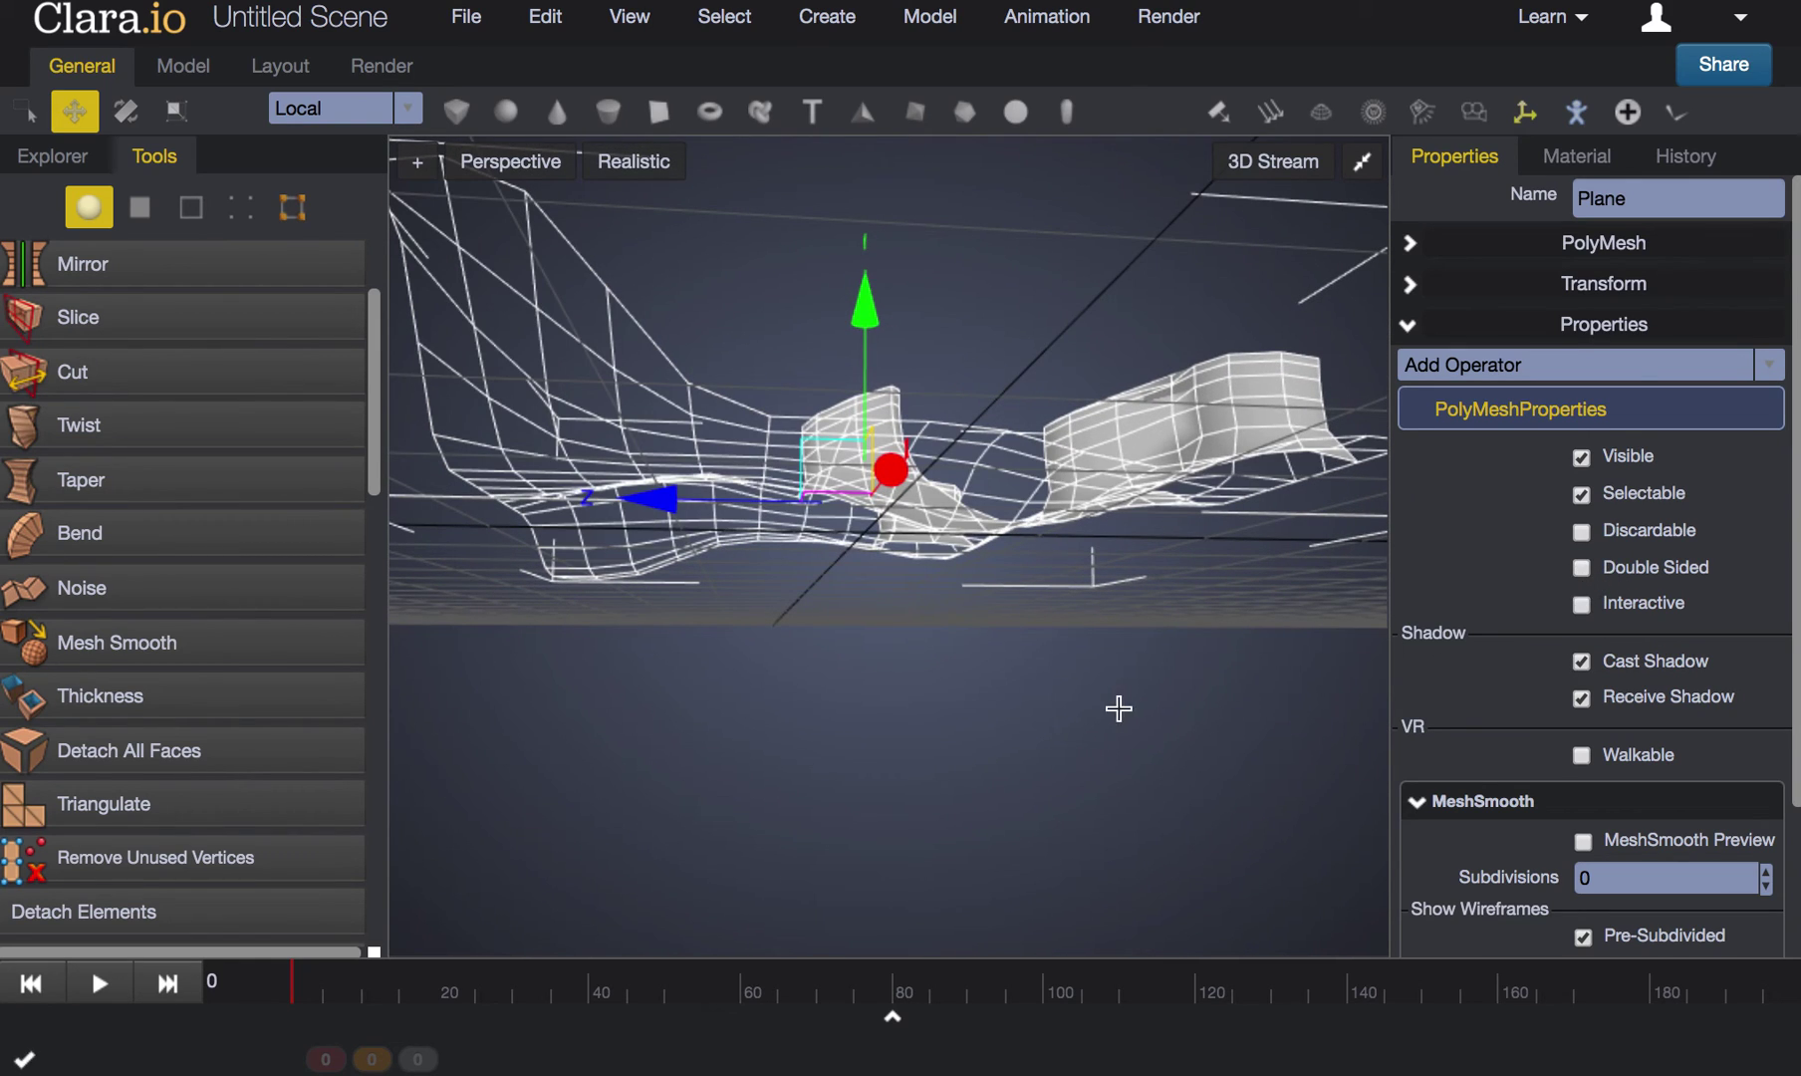
pyautogui.click(1052, 701)
pyautogui.moveTo(1091, 784); pyautogui.dragTo(719, 267, button='right')
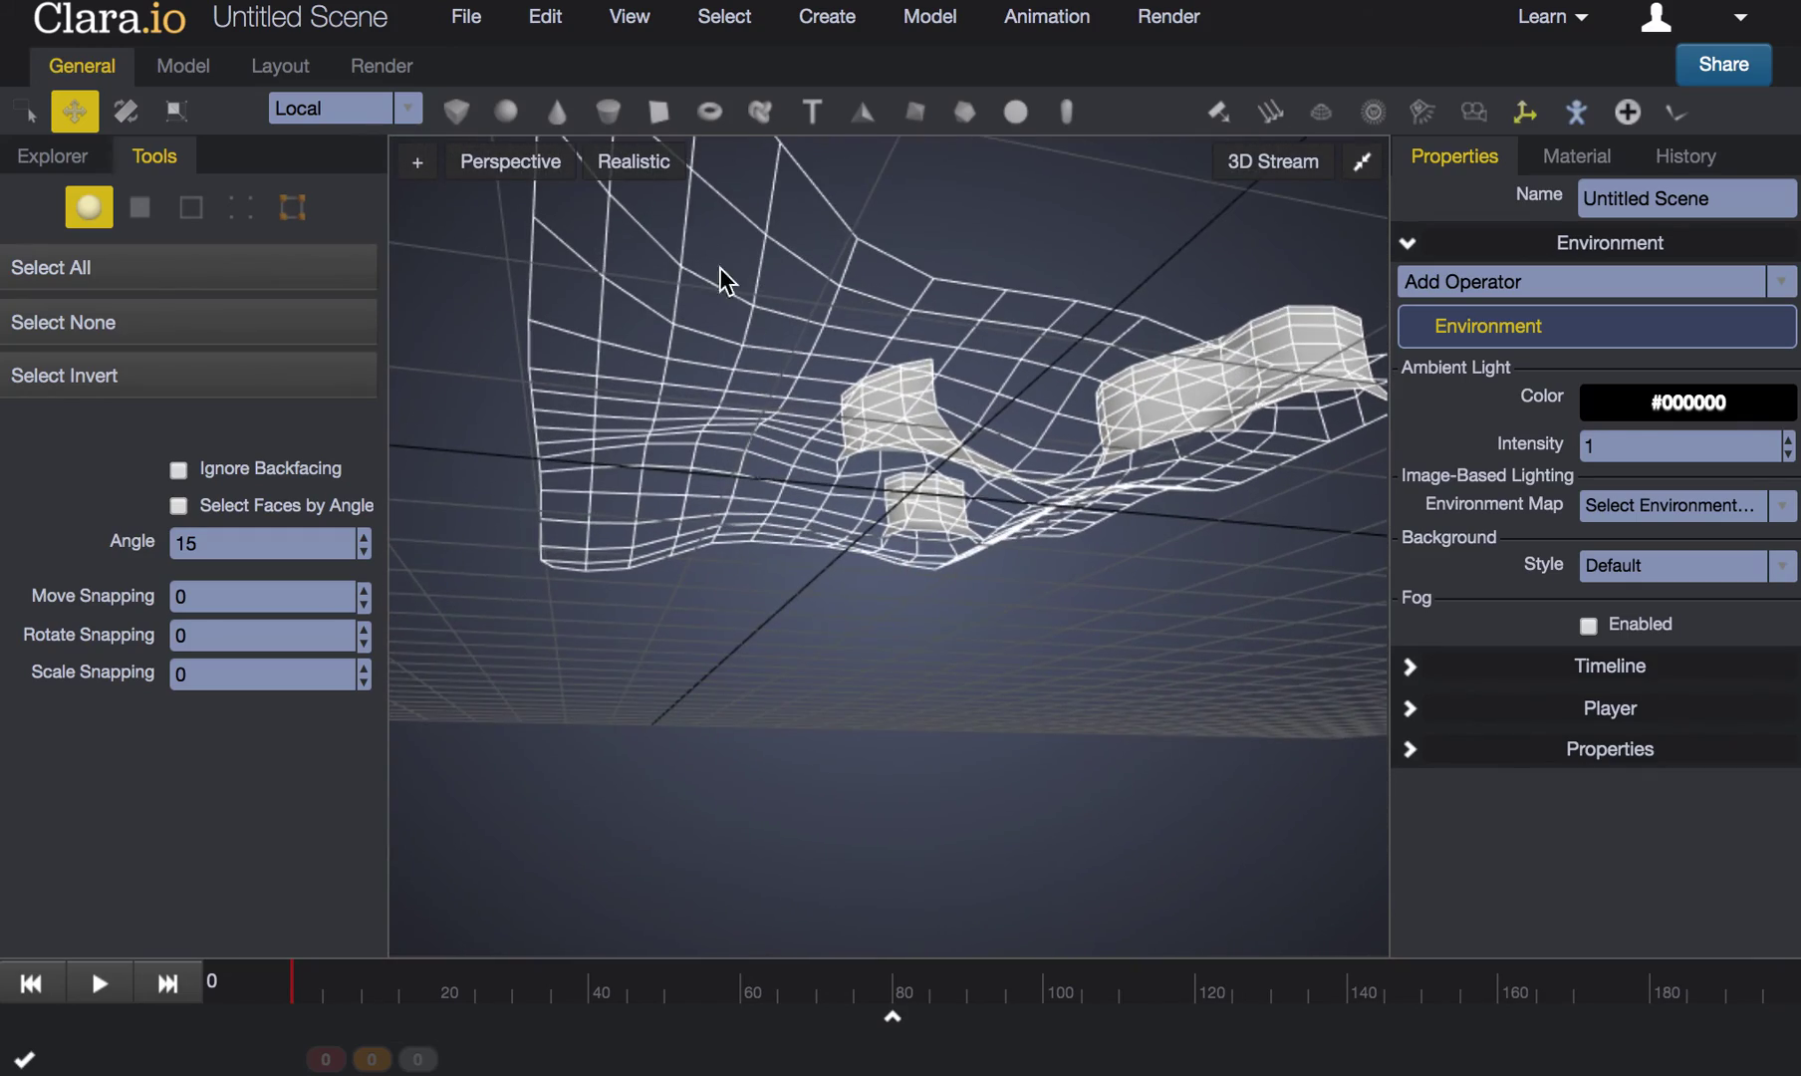
# Step: Uncheck Show Edges in the Realistic display menu to hide wireframe edges
pyautogui.click(632, 164)
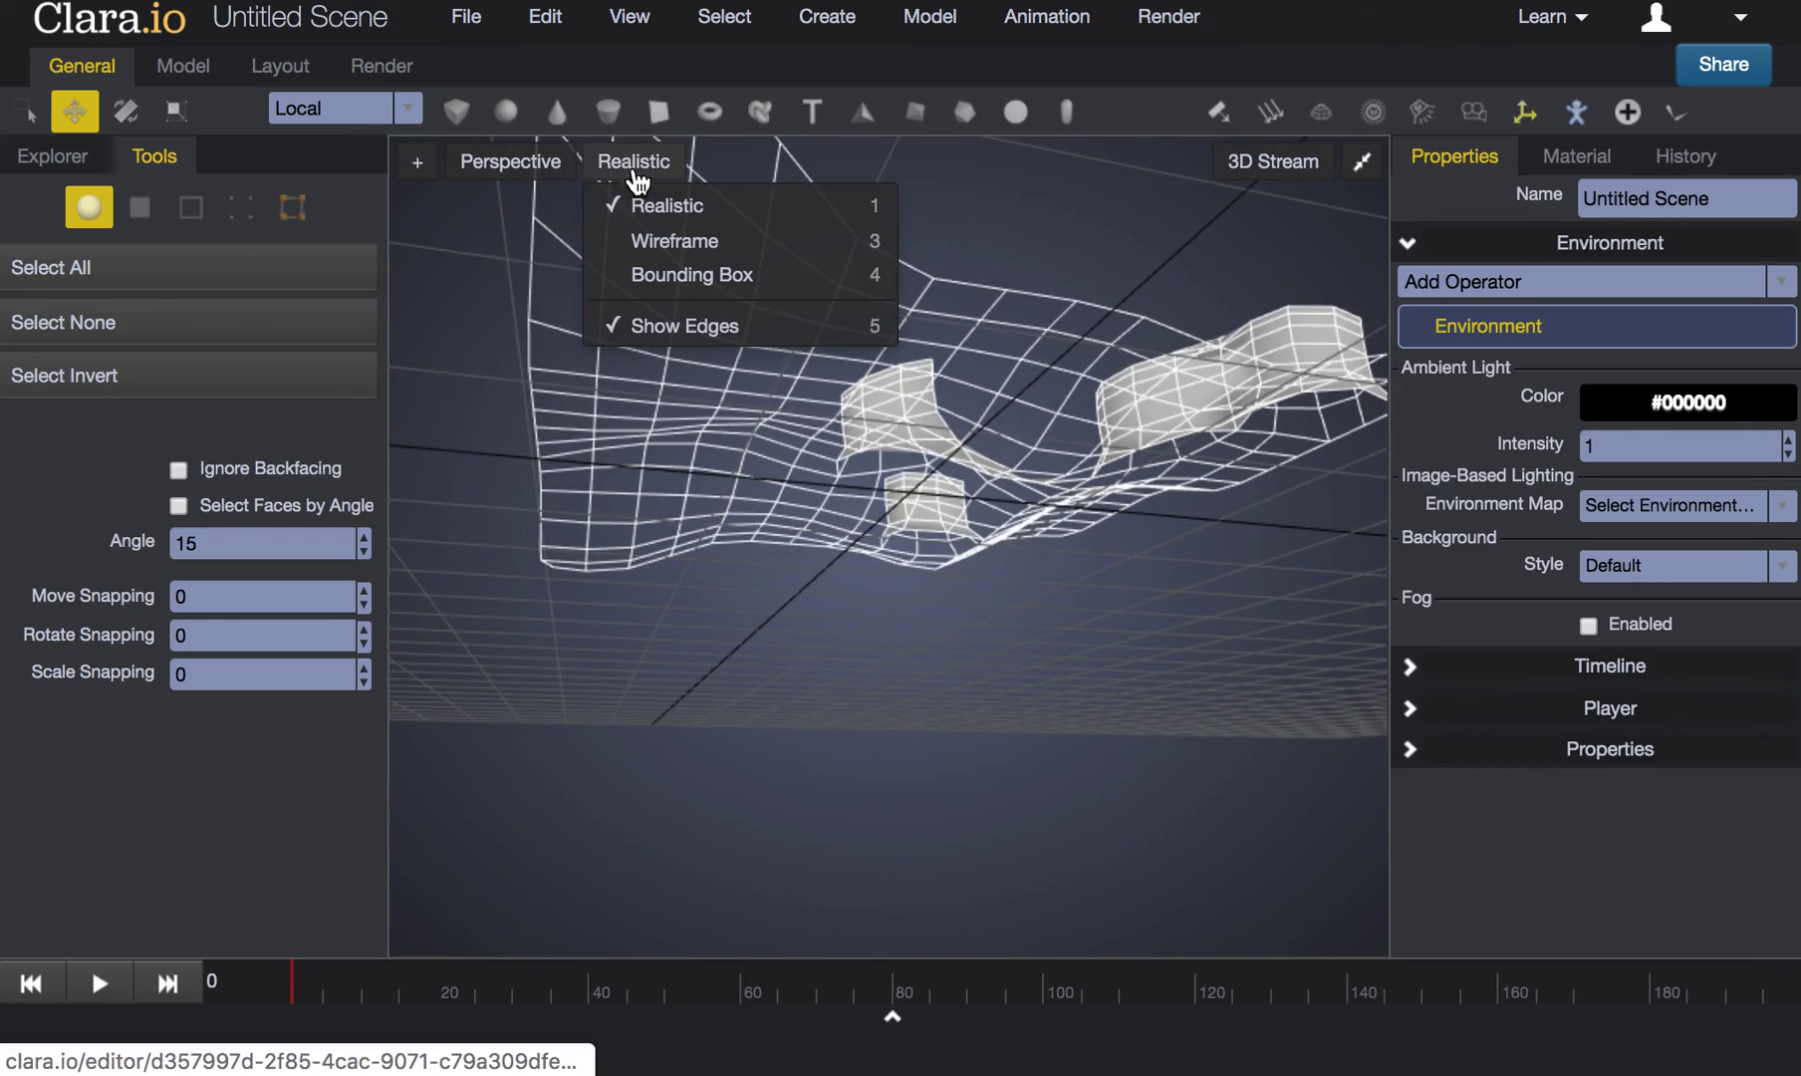
pyautogui.click(683, 328)
pyautogui.moveTo(965, 598); pyautogui.dragTo(944, 717, button='right')
# Step: Select the terrain plane and switch Double Sided back on
pyautogui.click(840, 720)
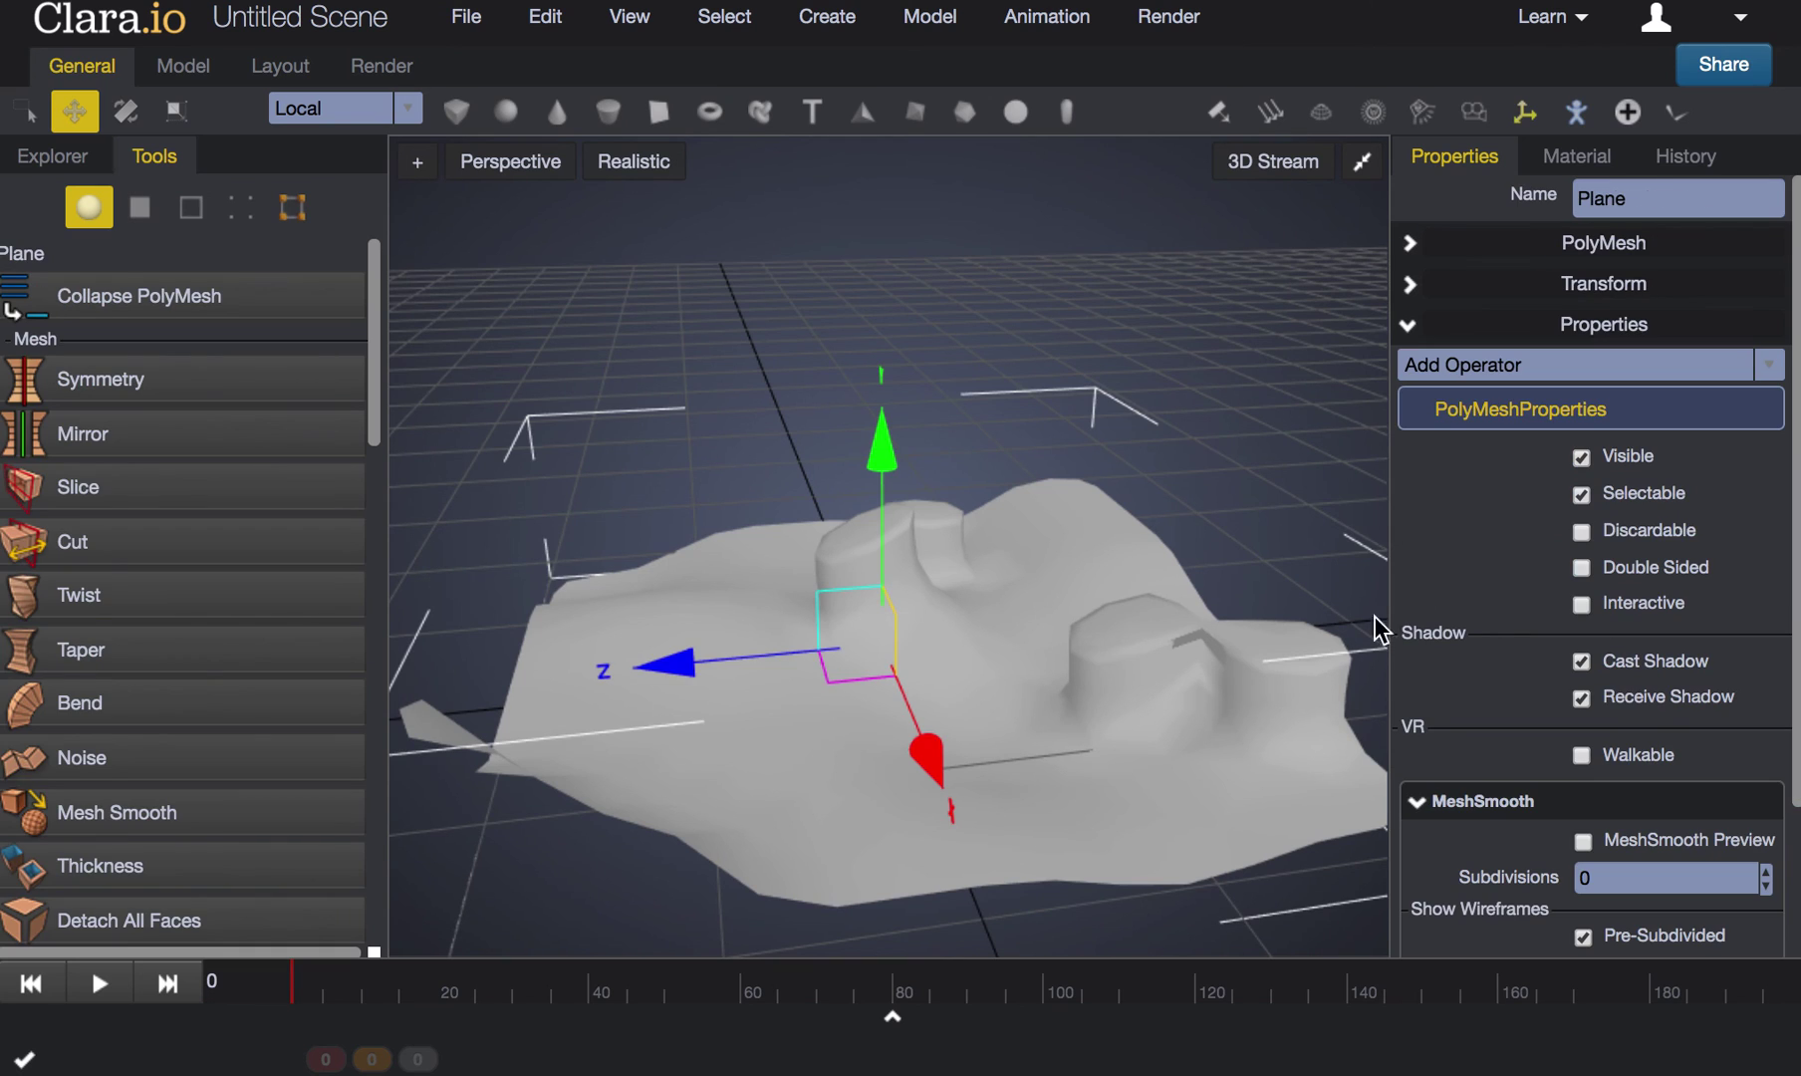
pyautogui.click(1631, 569)
pyautogui.moveTo(1150, 780); pyautogui.dragTo(916, 698, button='right')
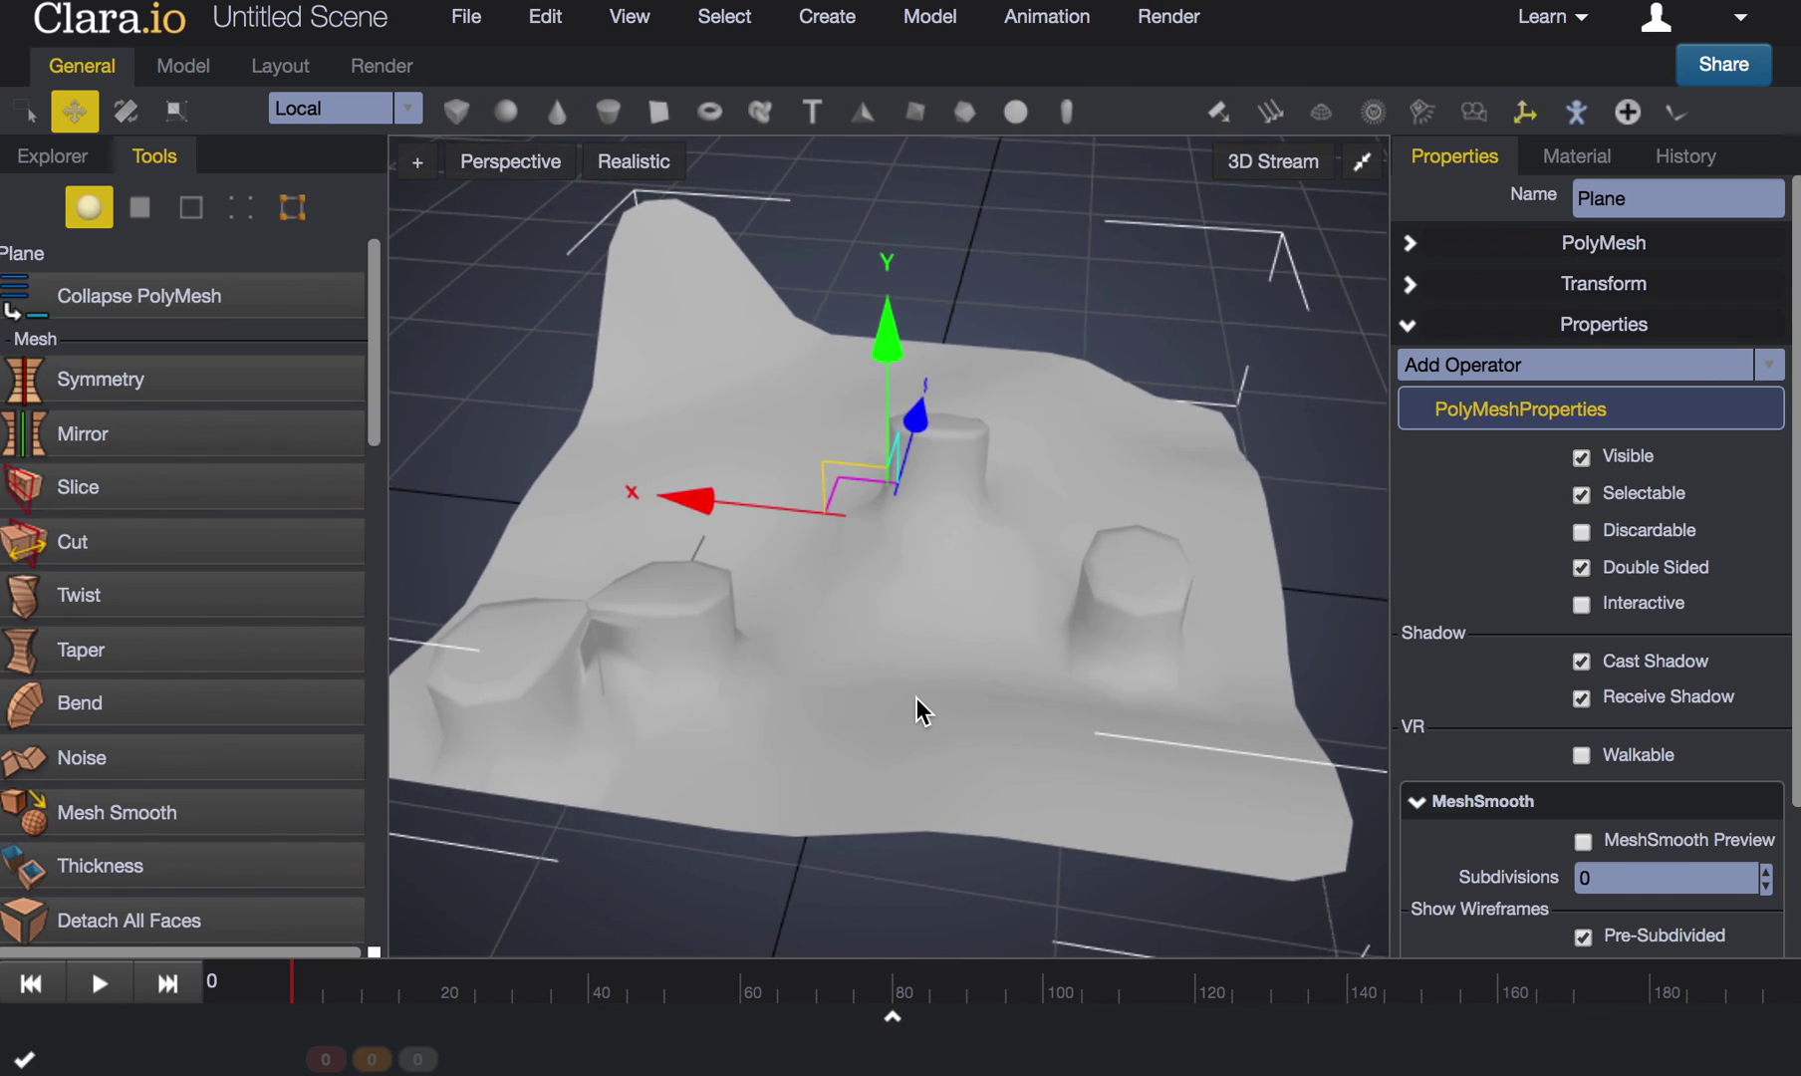